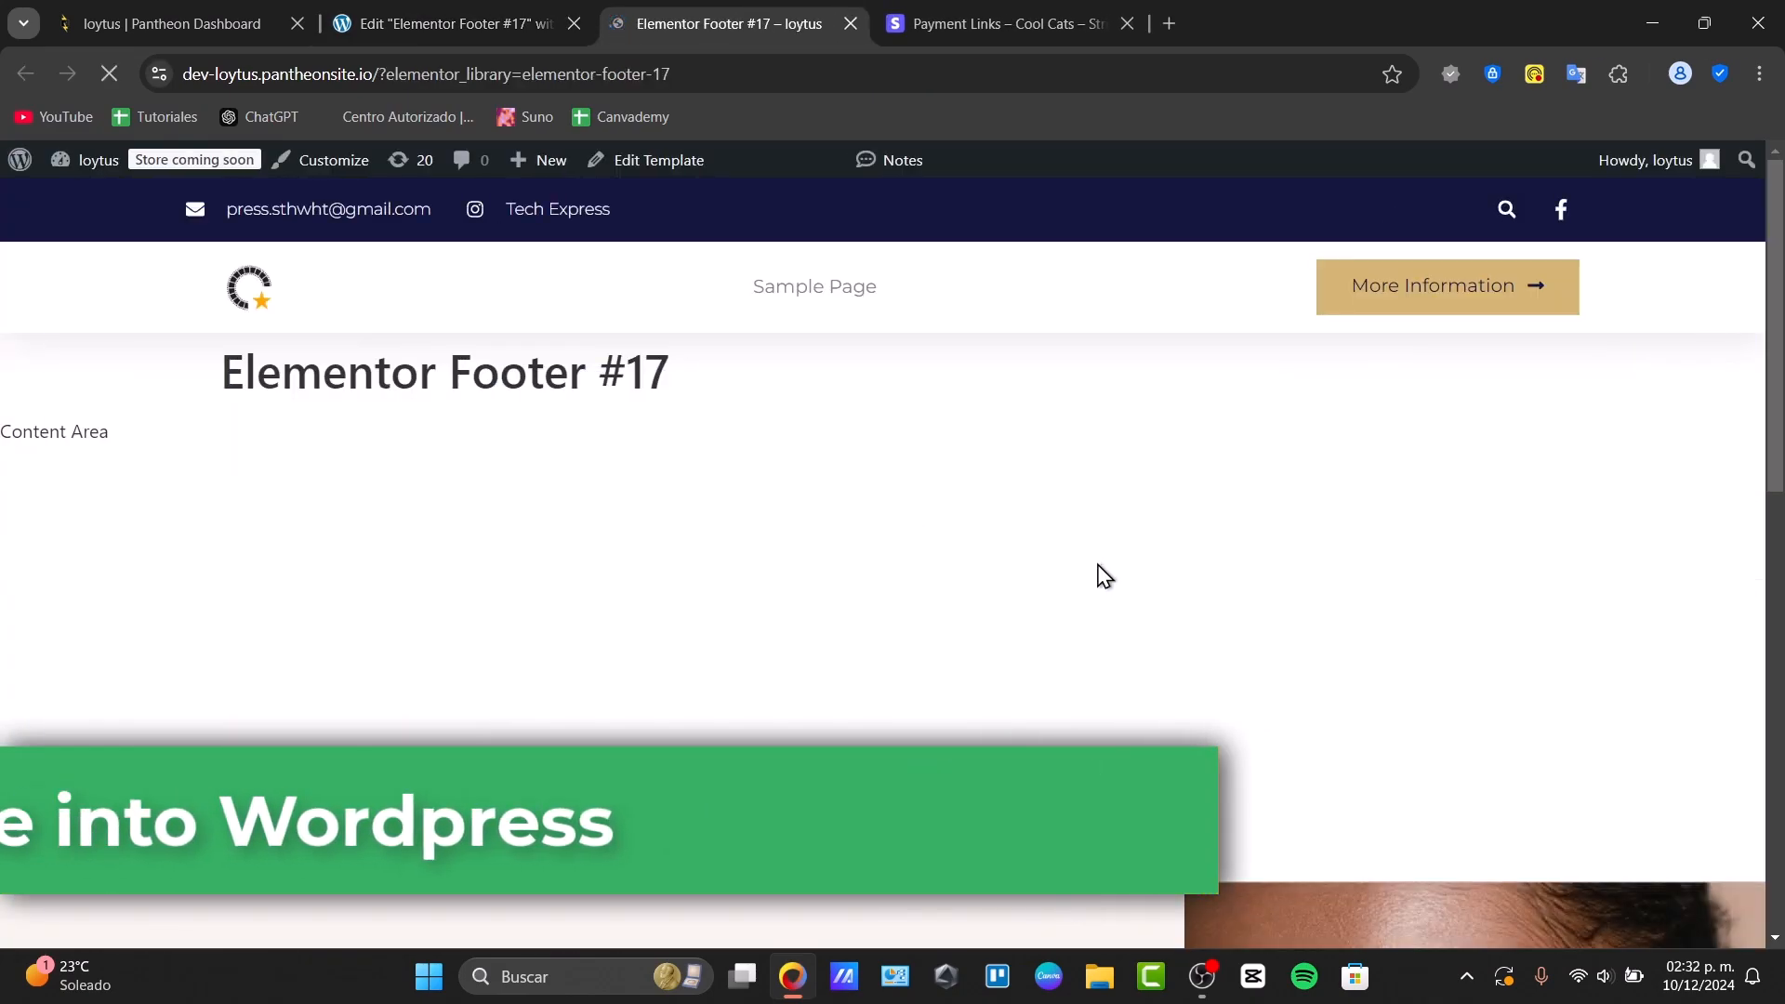
- Examine the Elementor Footer #17 page and open the Stripe checkout through its Buy button to inspect the payment form
scroll(963, 486, down, 5)
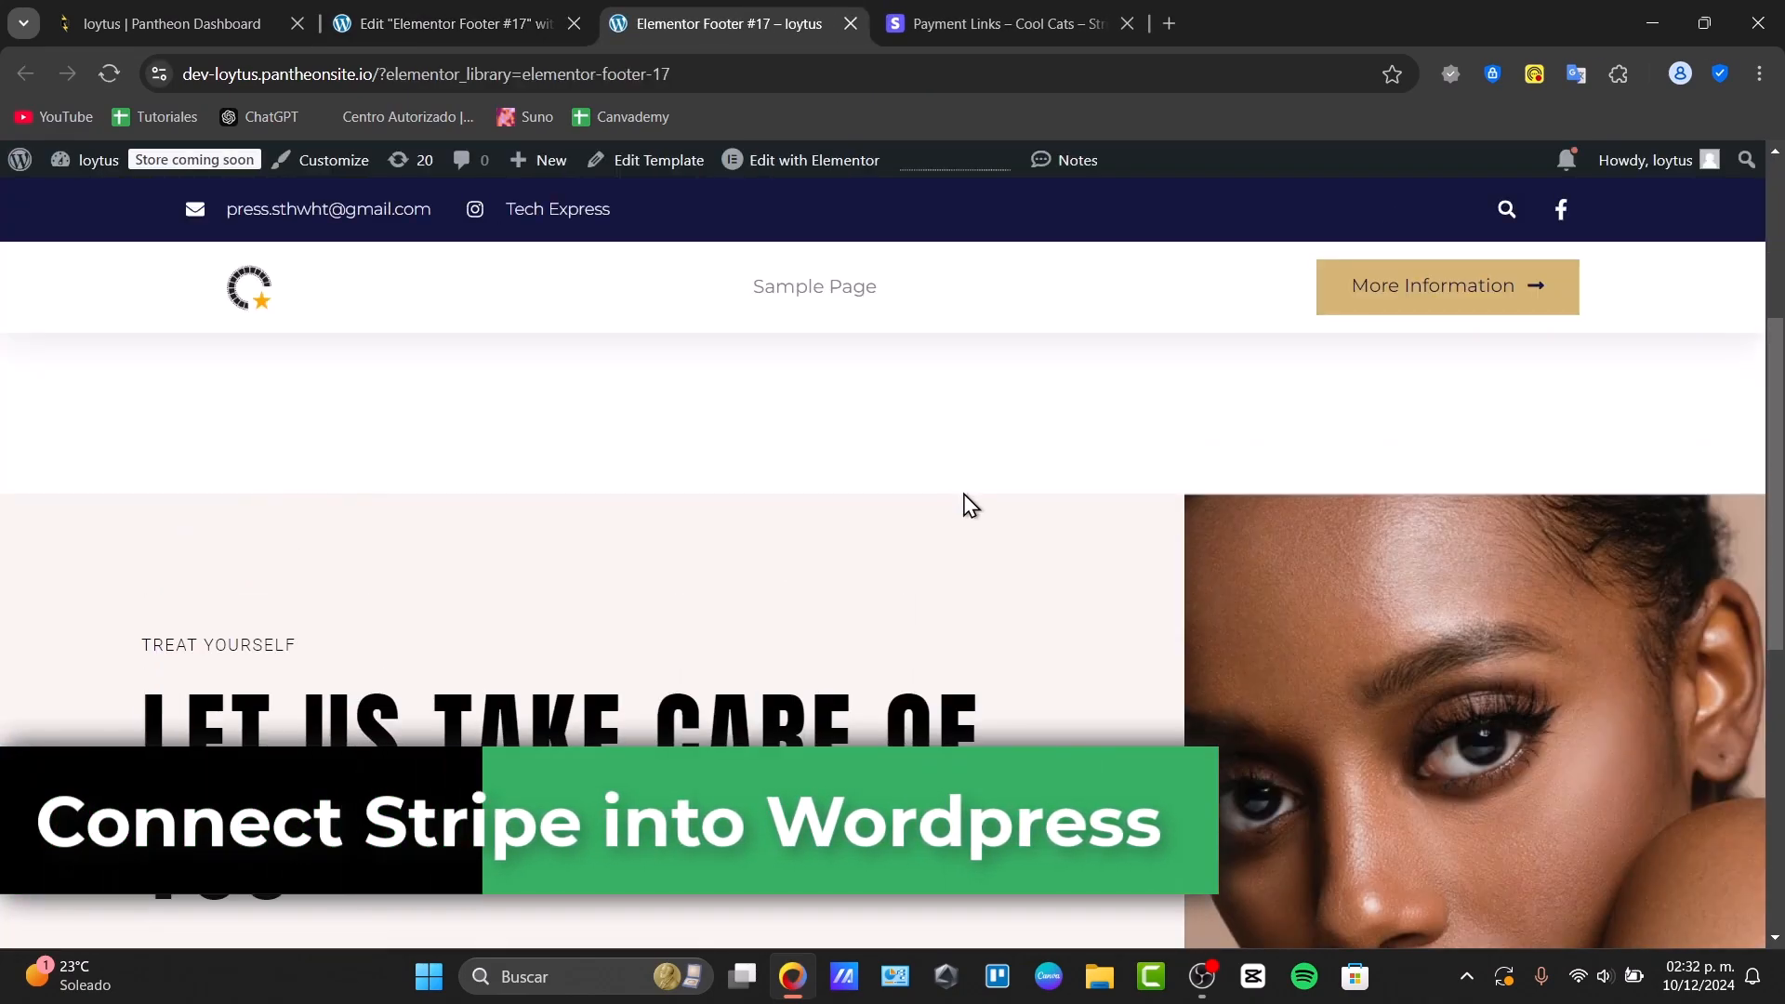
scroll(967, 498, down, 3)
scroll(930, 530, up, 3)
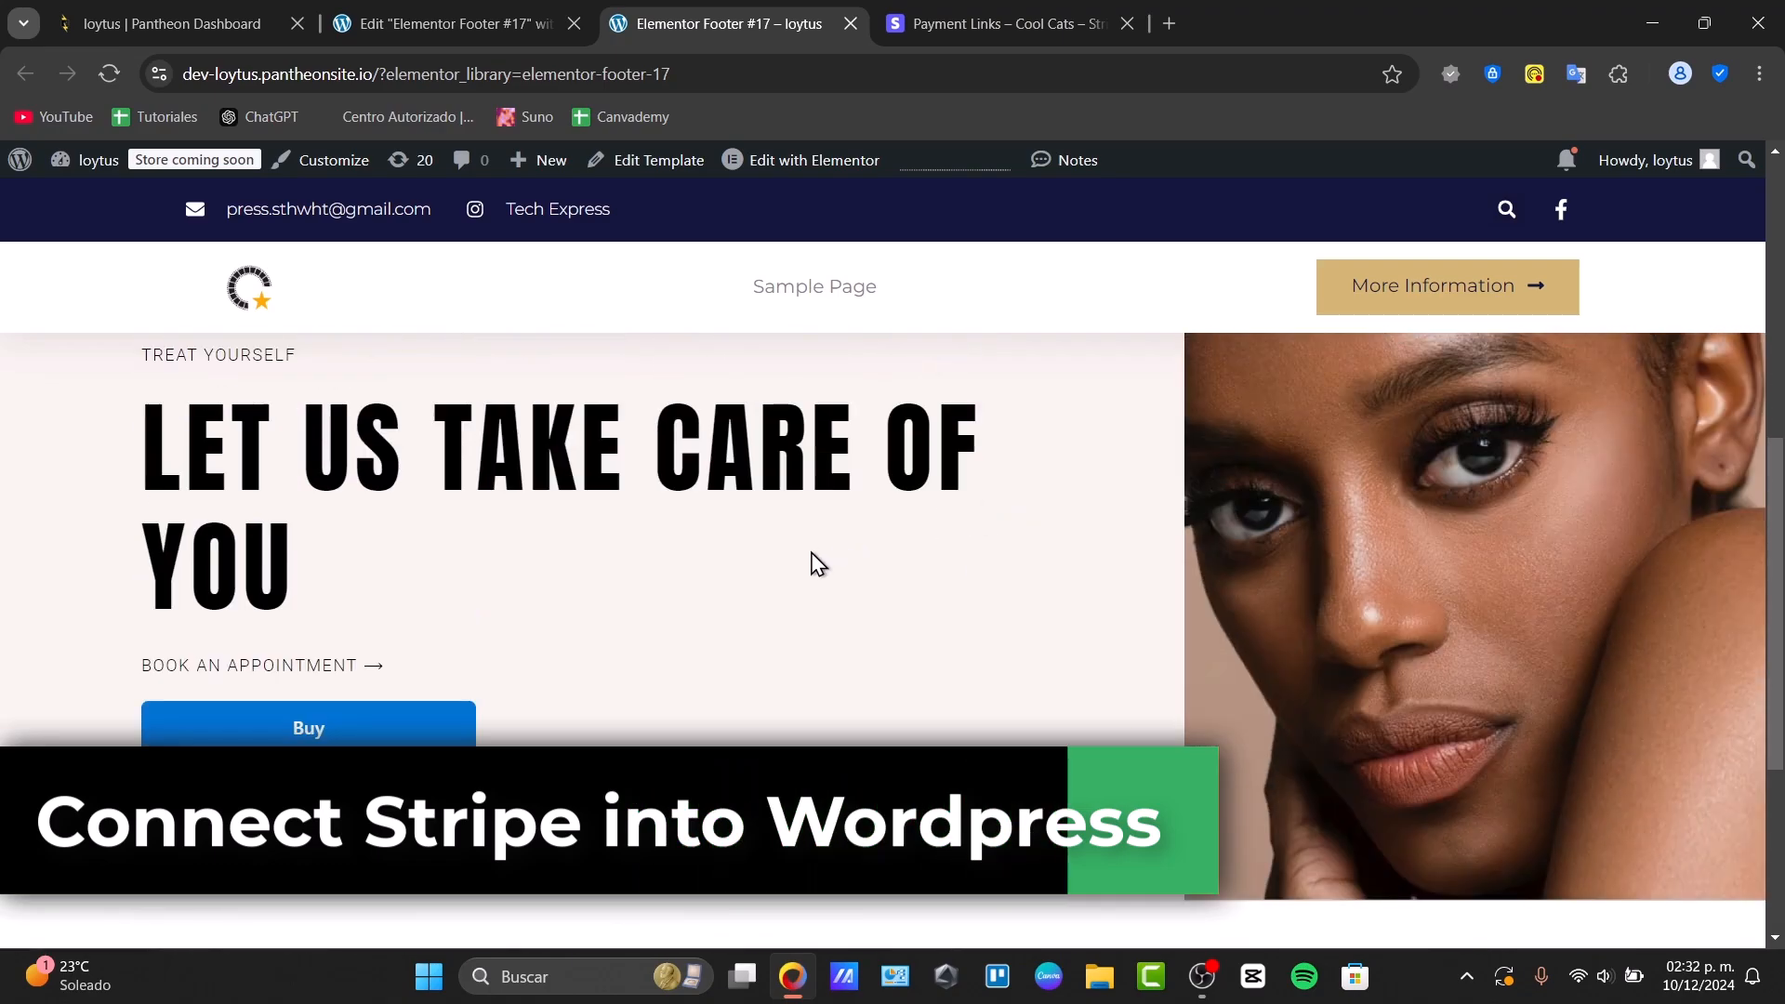
click(293, 733)
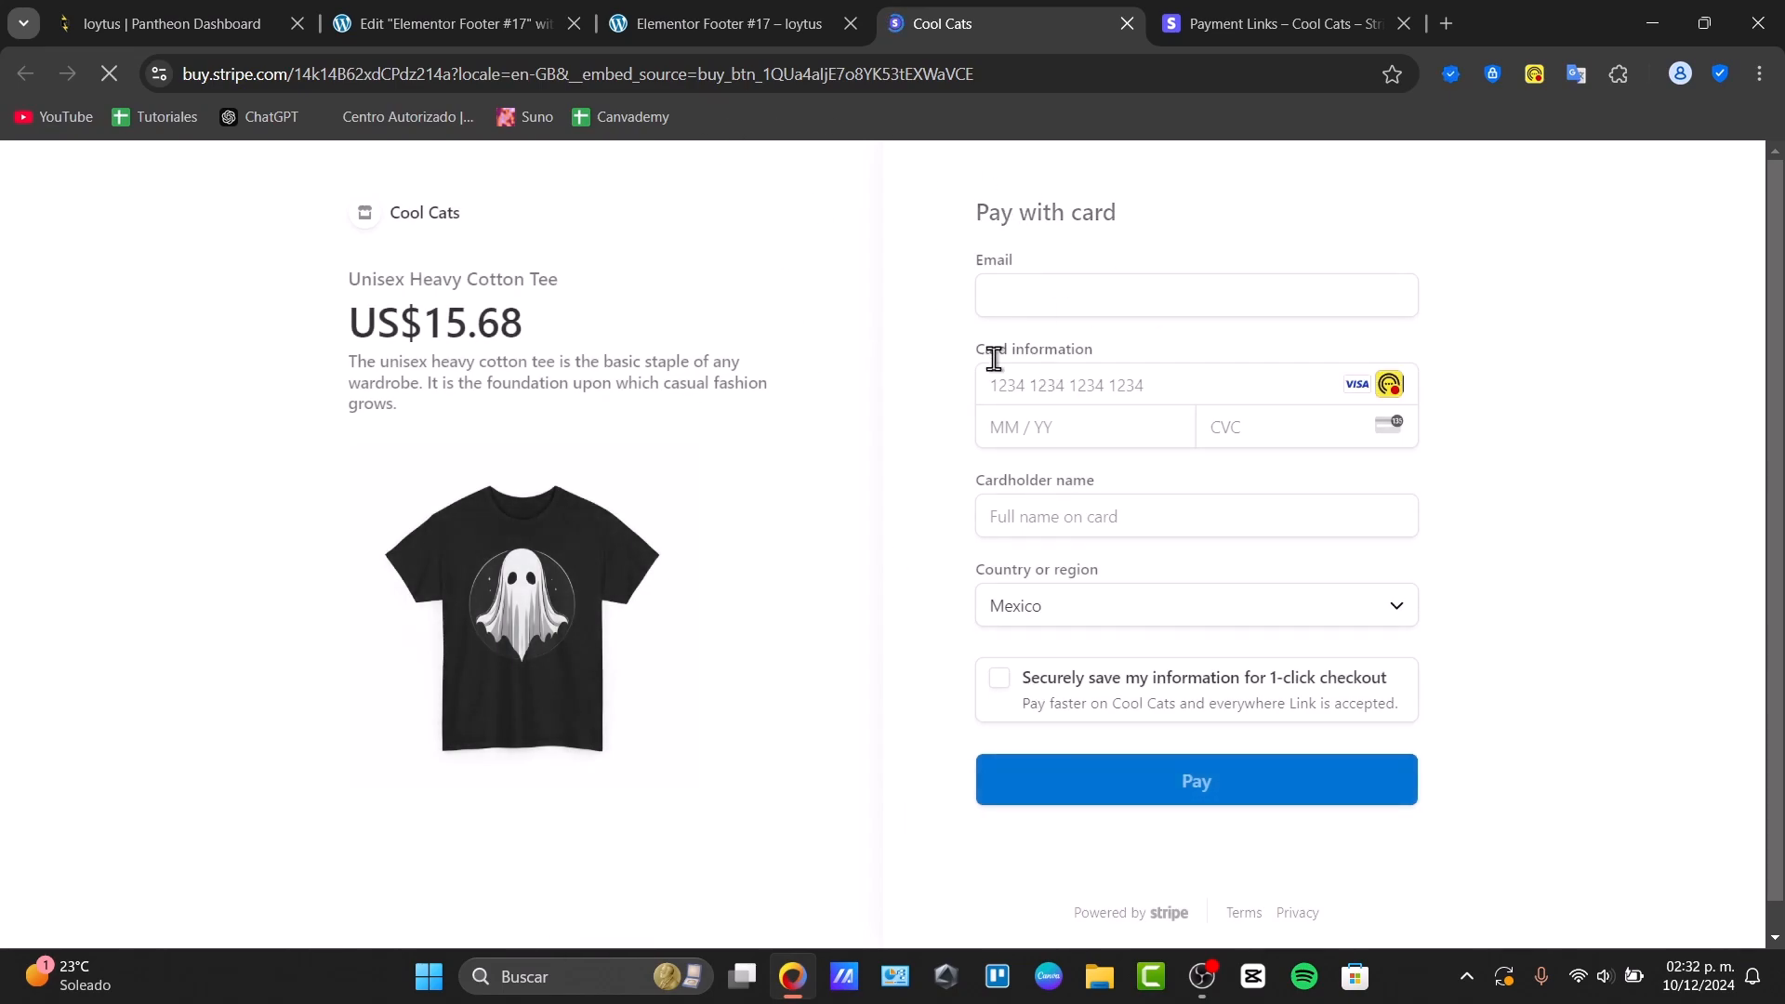
click(1137, 365)
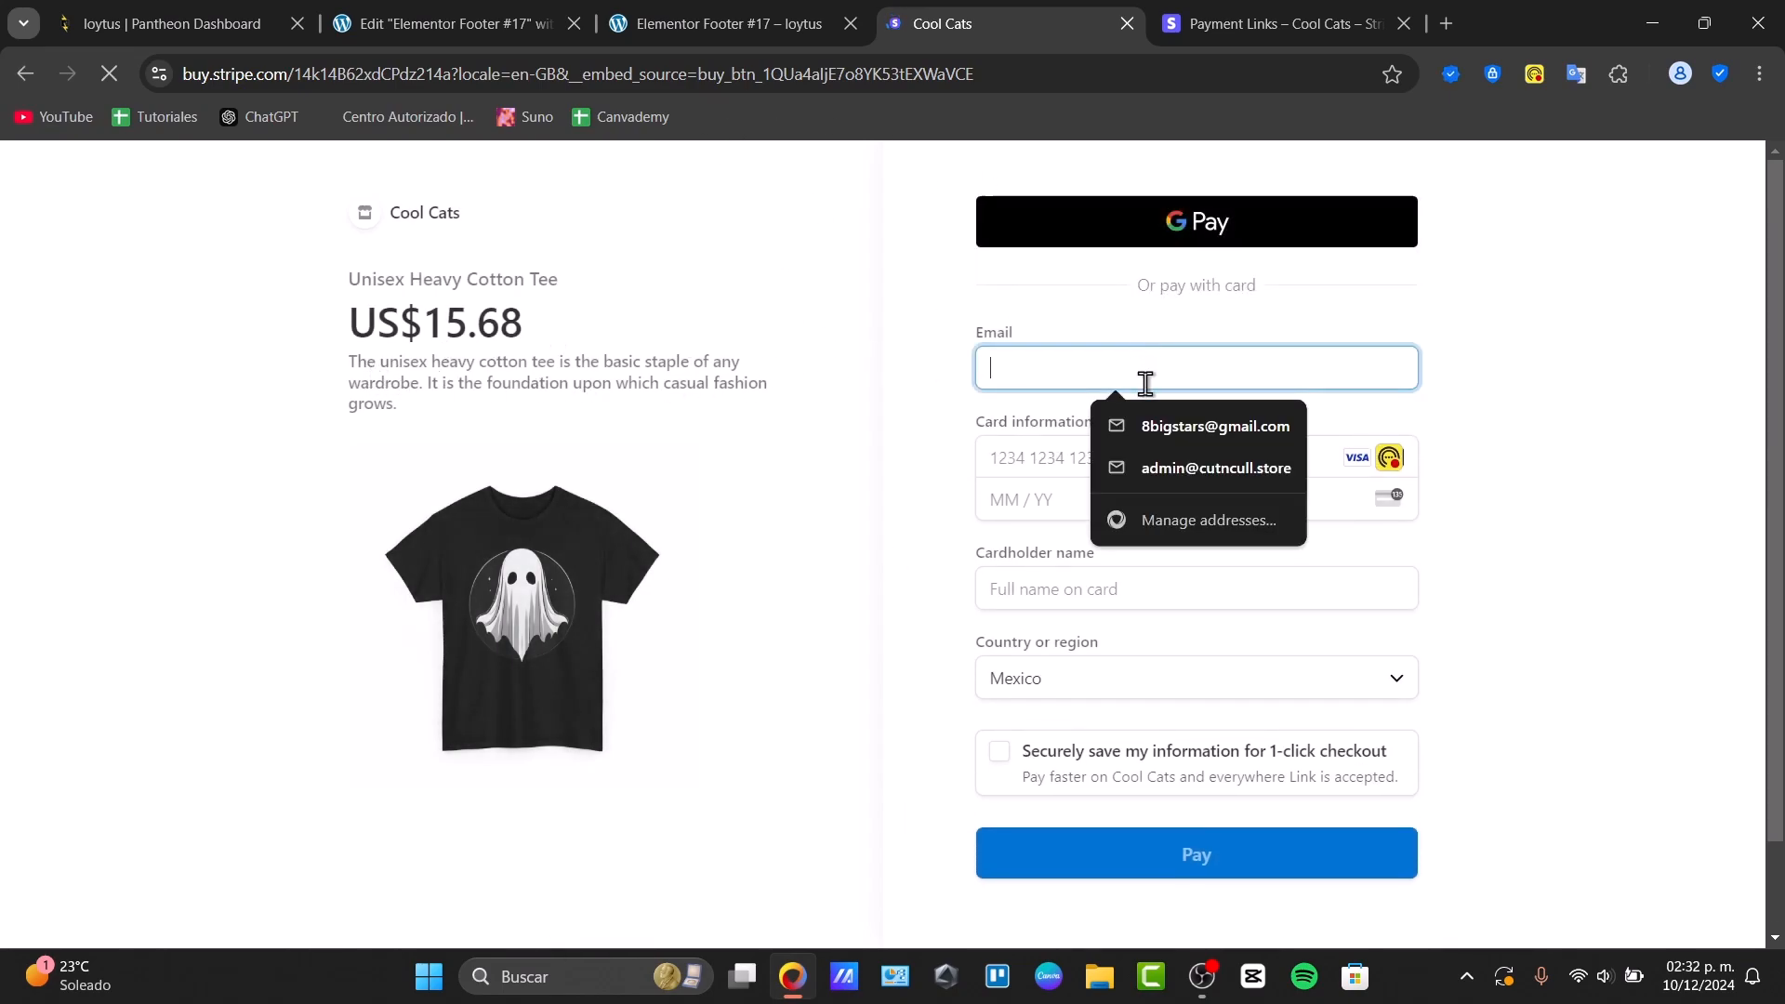
click(1068, 457)
click(893, 628)
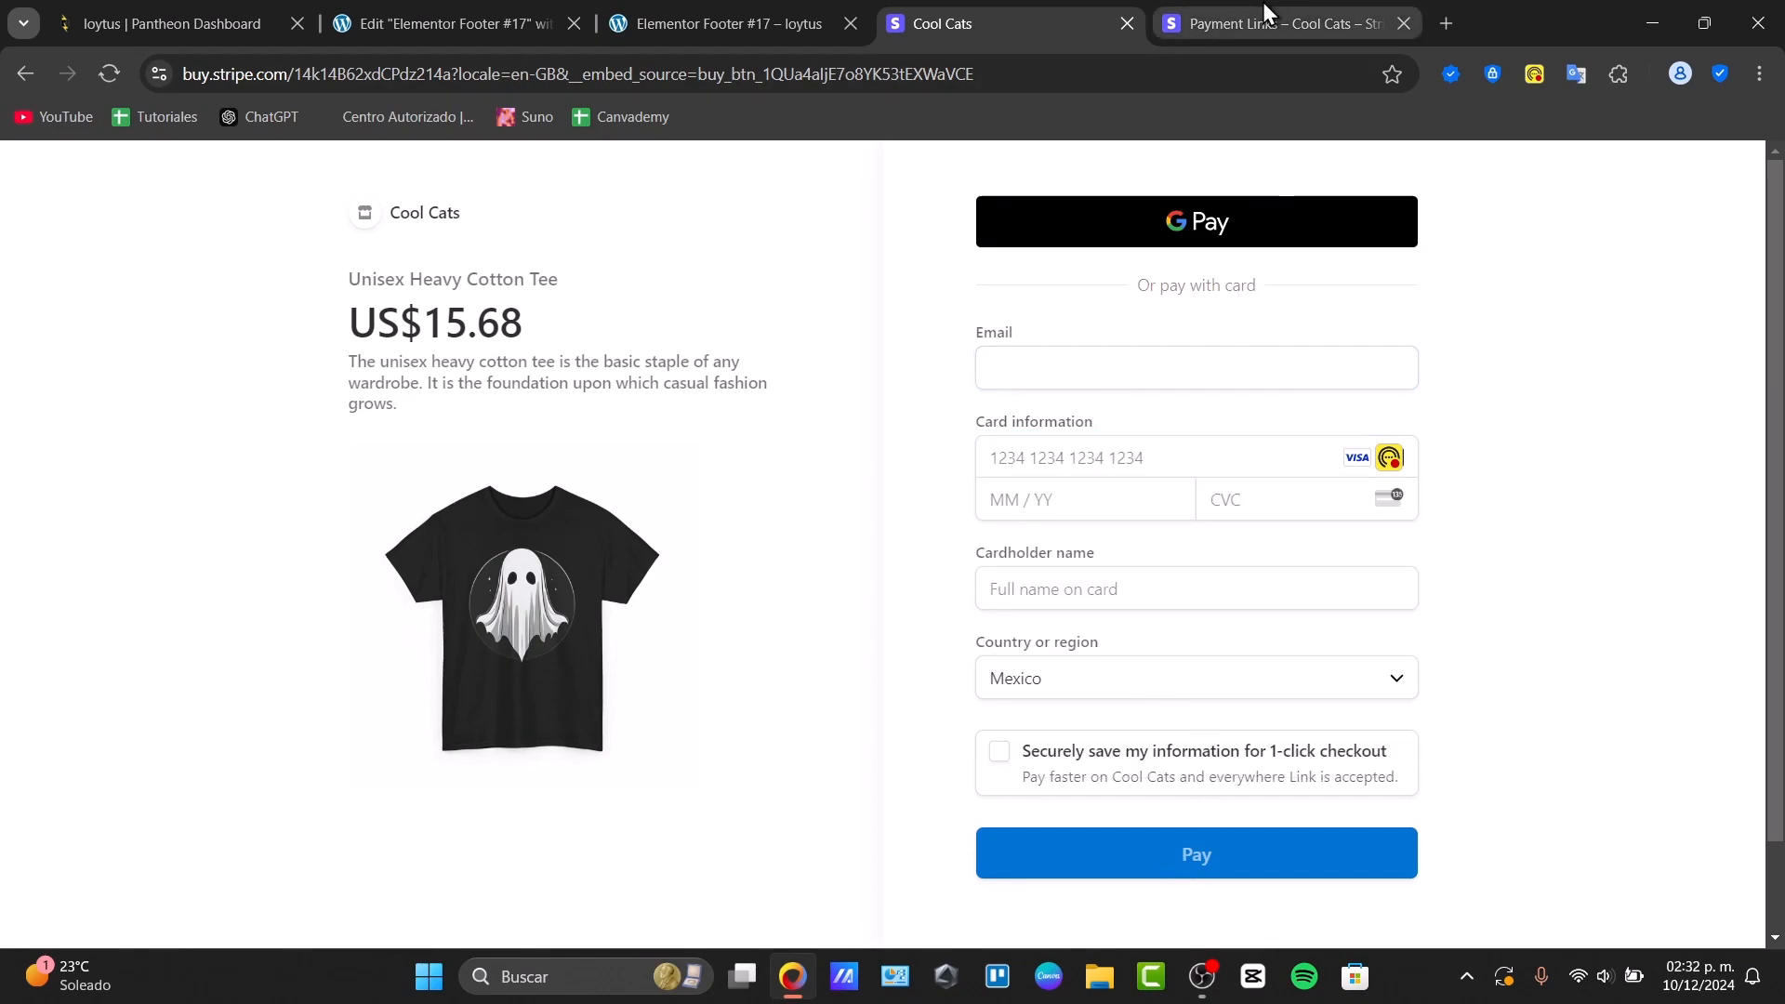
- Review the Unisex Heavy Cotton Tee payment link's details in Stripe, and close the checkout page to return to the site preview
click(1358, 13)
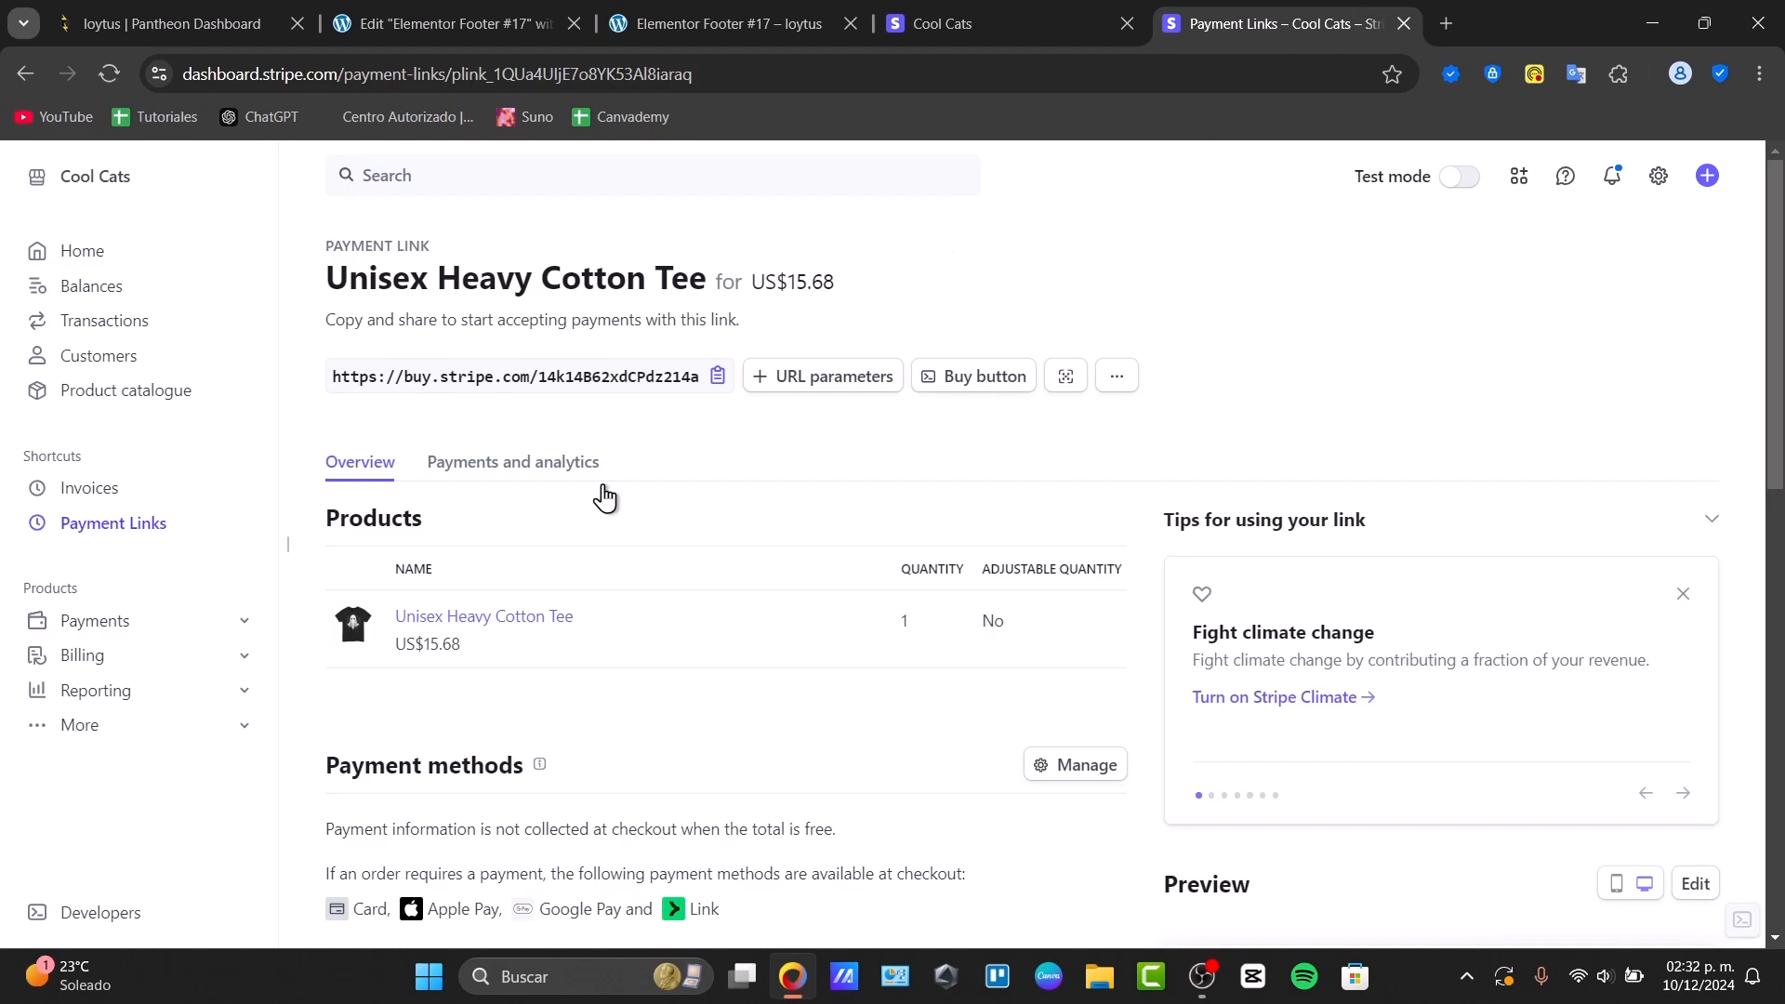
scroll(730, 571, down, 4)
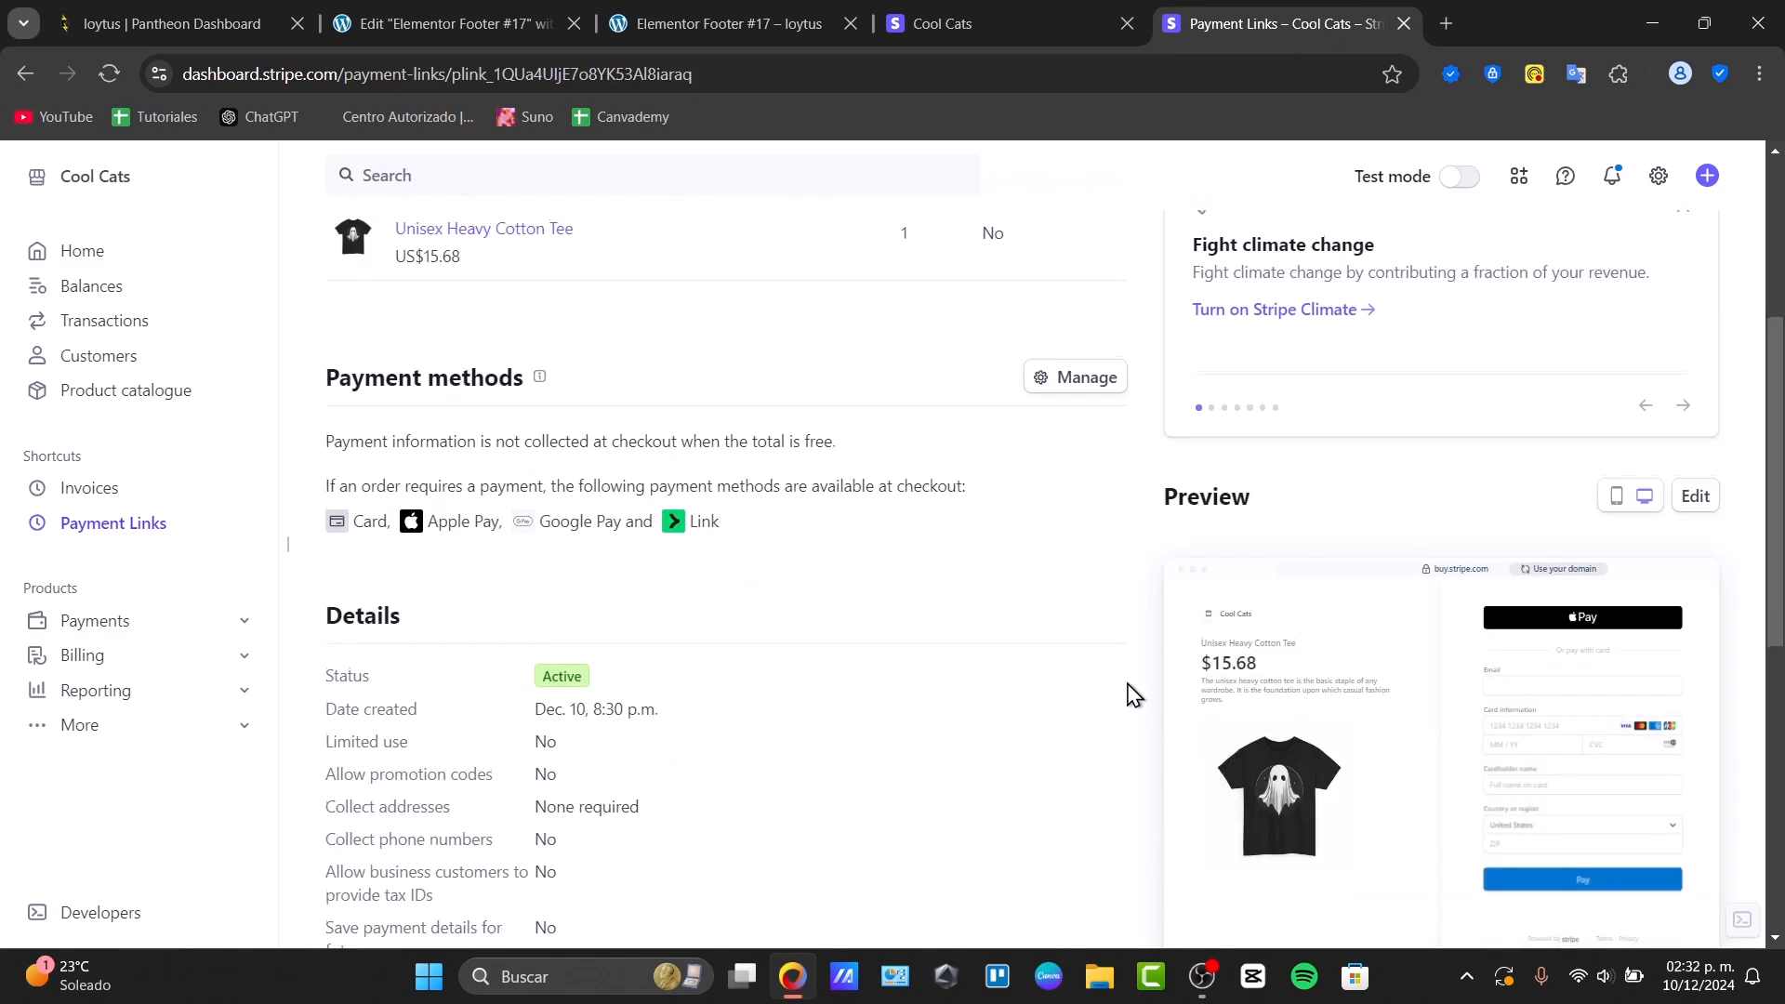
scroll(1153, 688, down, 4)
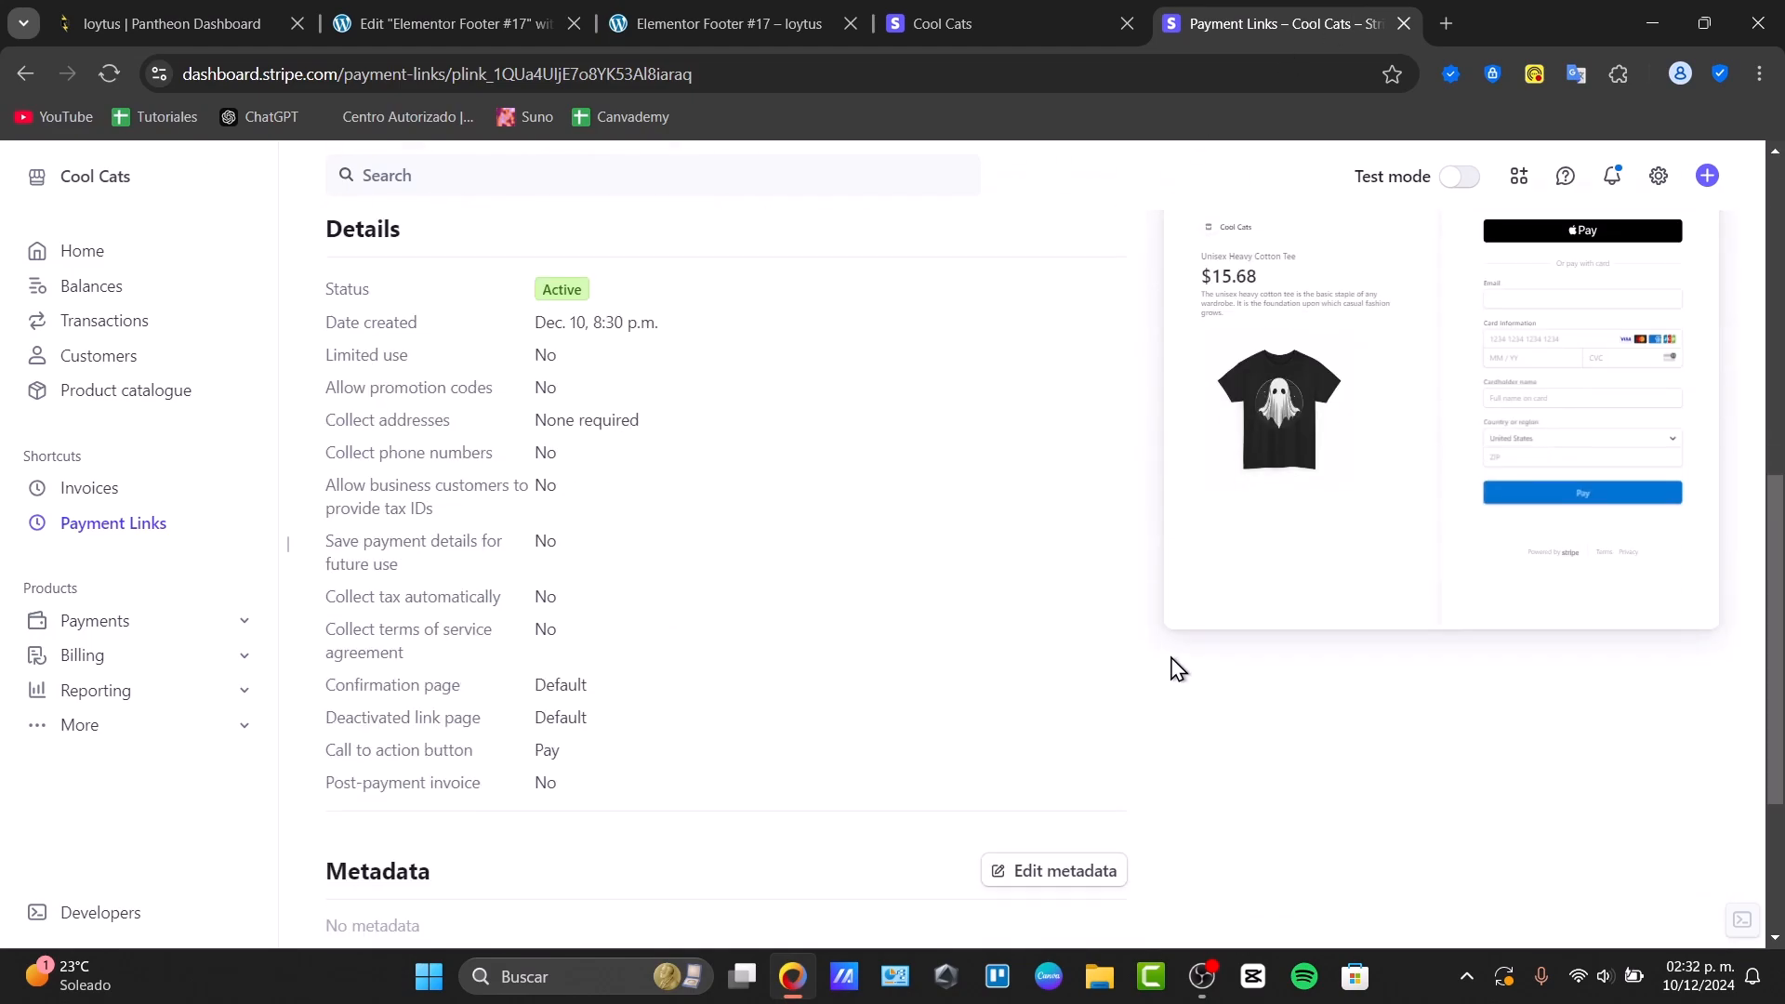
click(1019, 11)
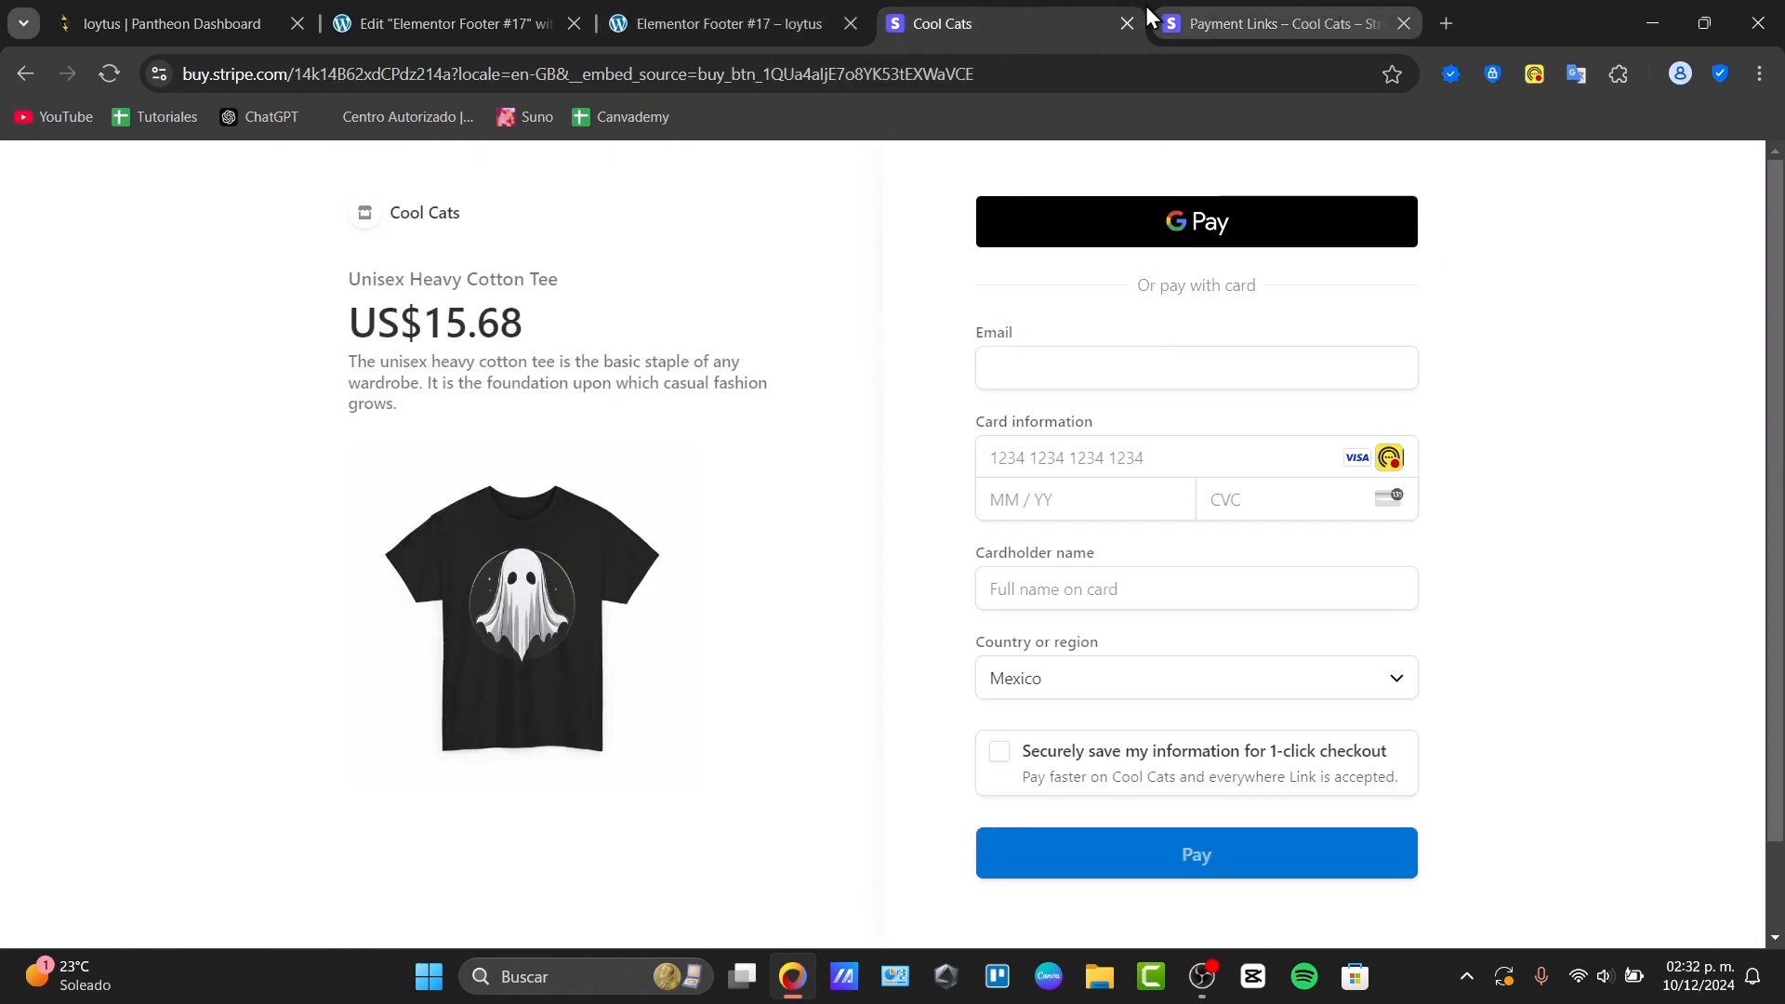
click(1127, 23)
click(794, 11)
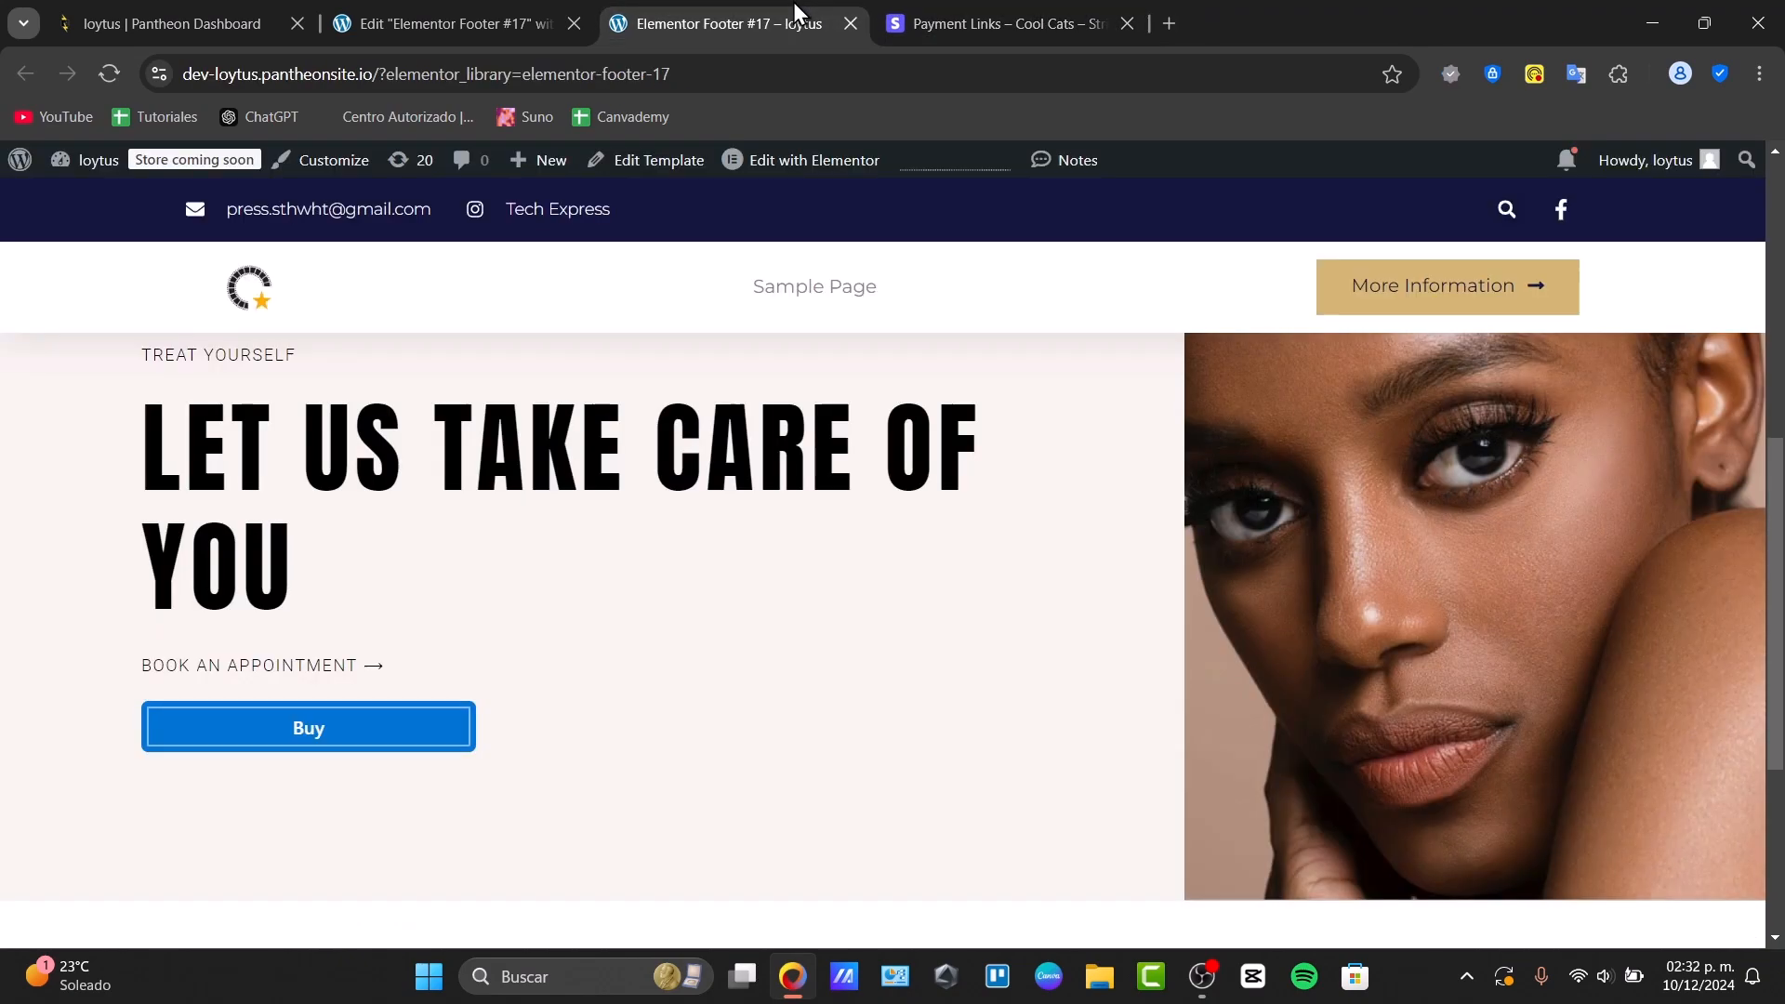
- Exit the Elementor editor to the footer template's WordPress page, closing the preview, and update the template
mouse_move(14, 160)
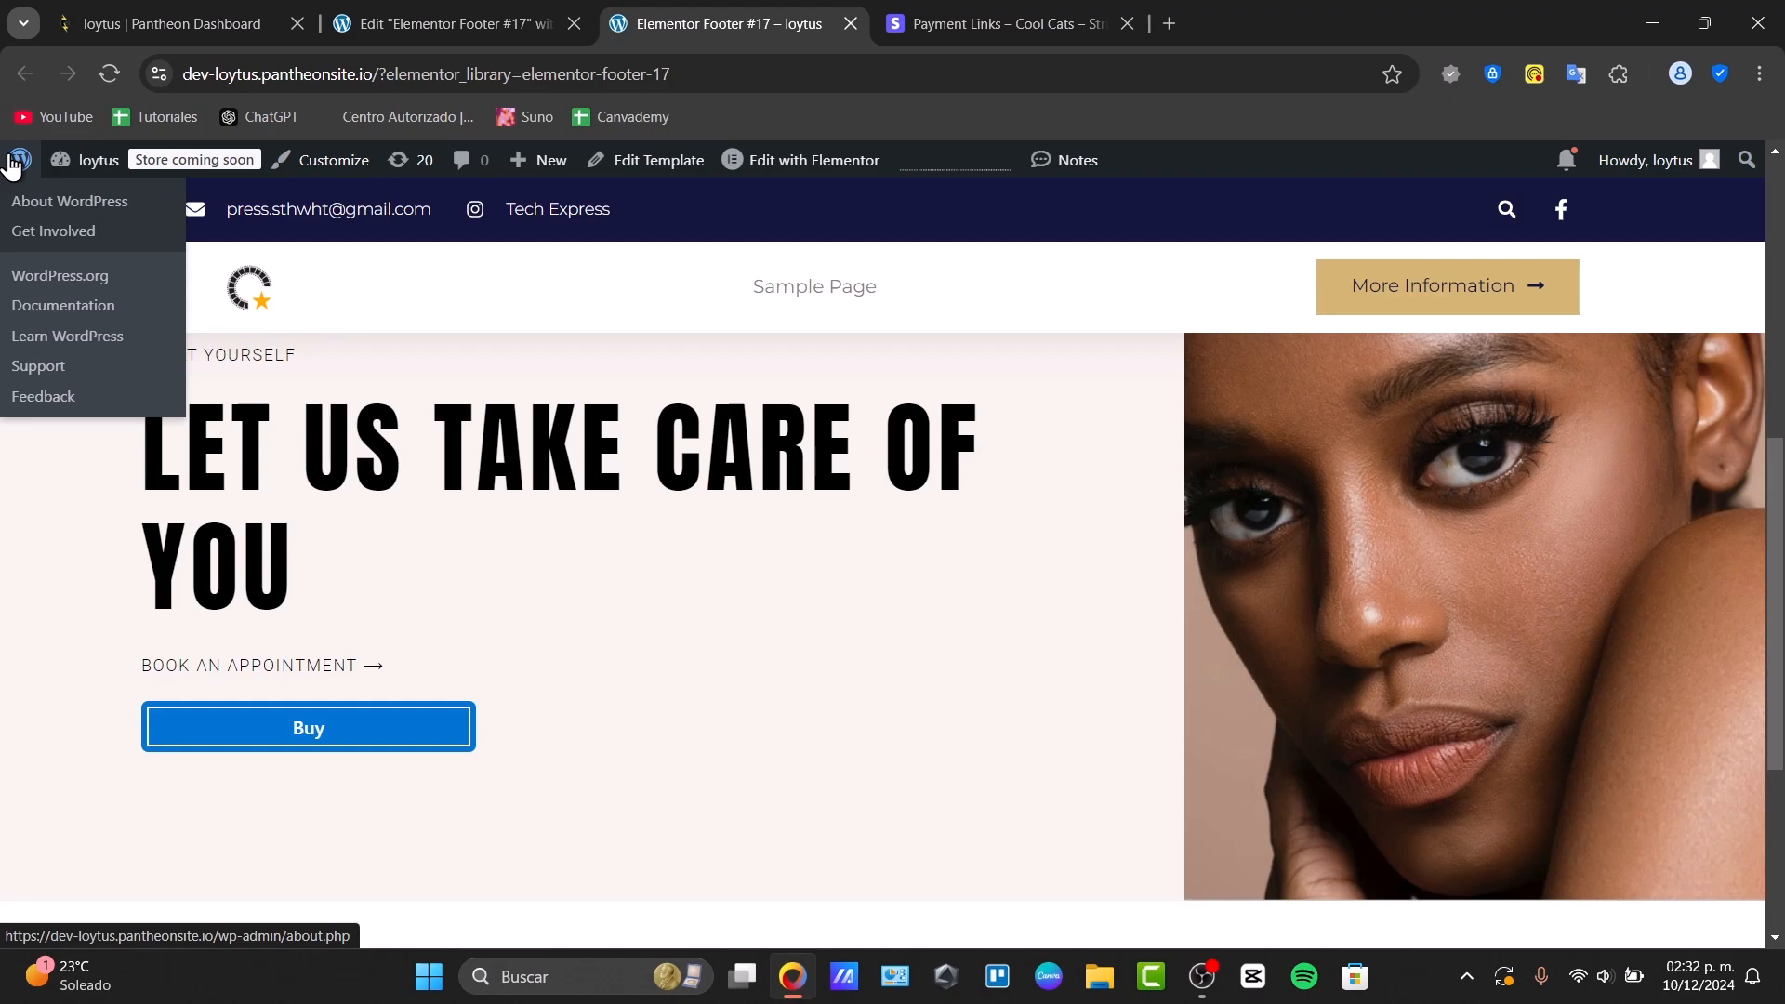
click(487, 8)
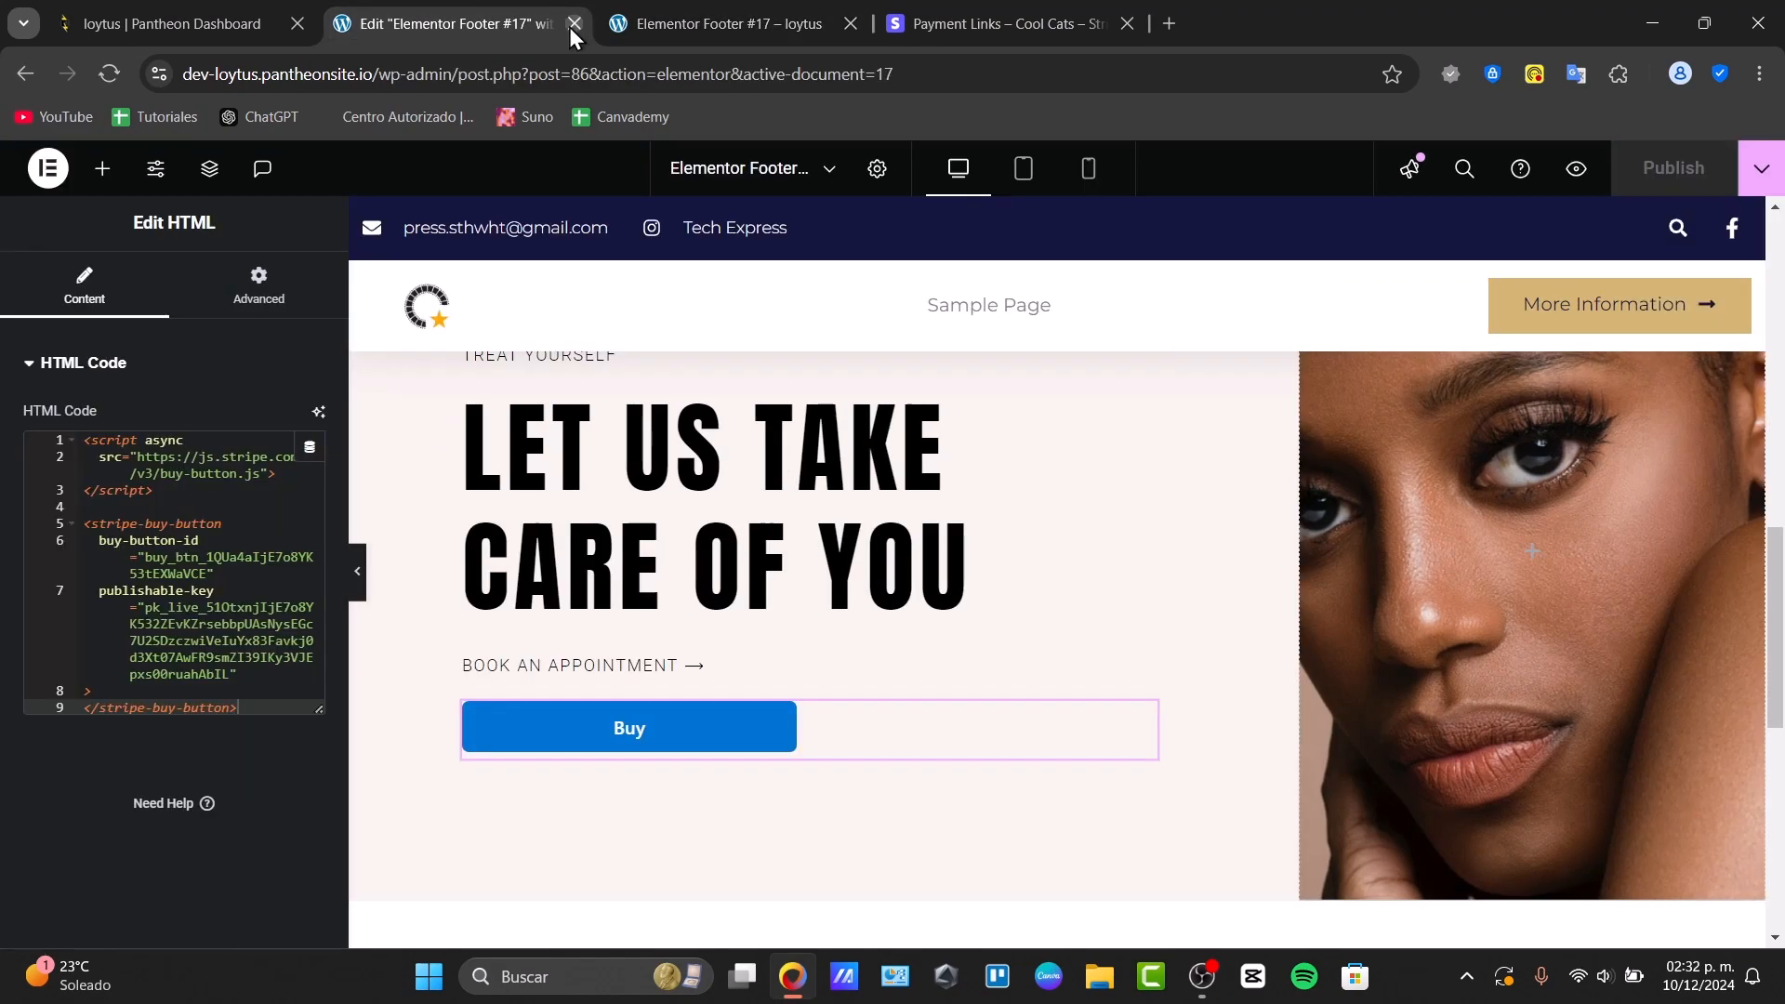
click(44, 167)
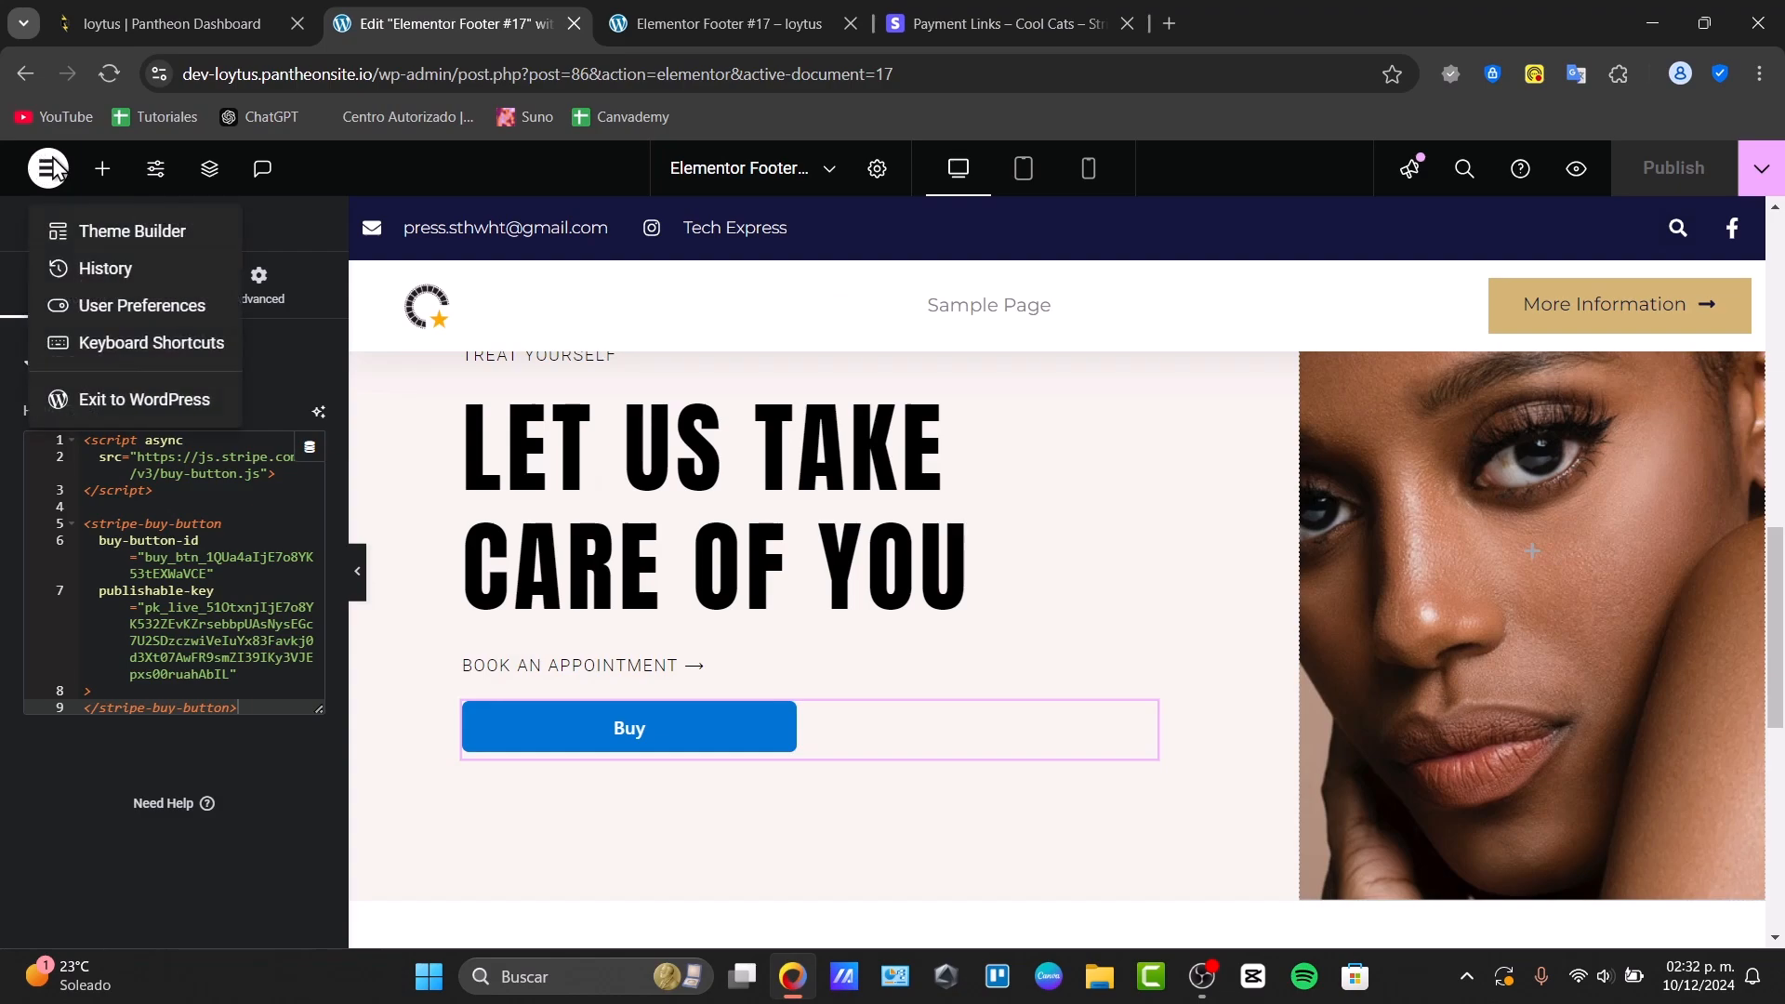
click(195, 400)
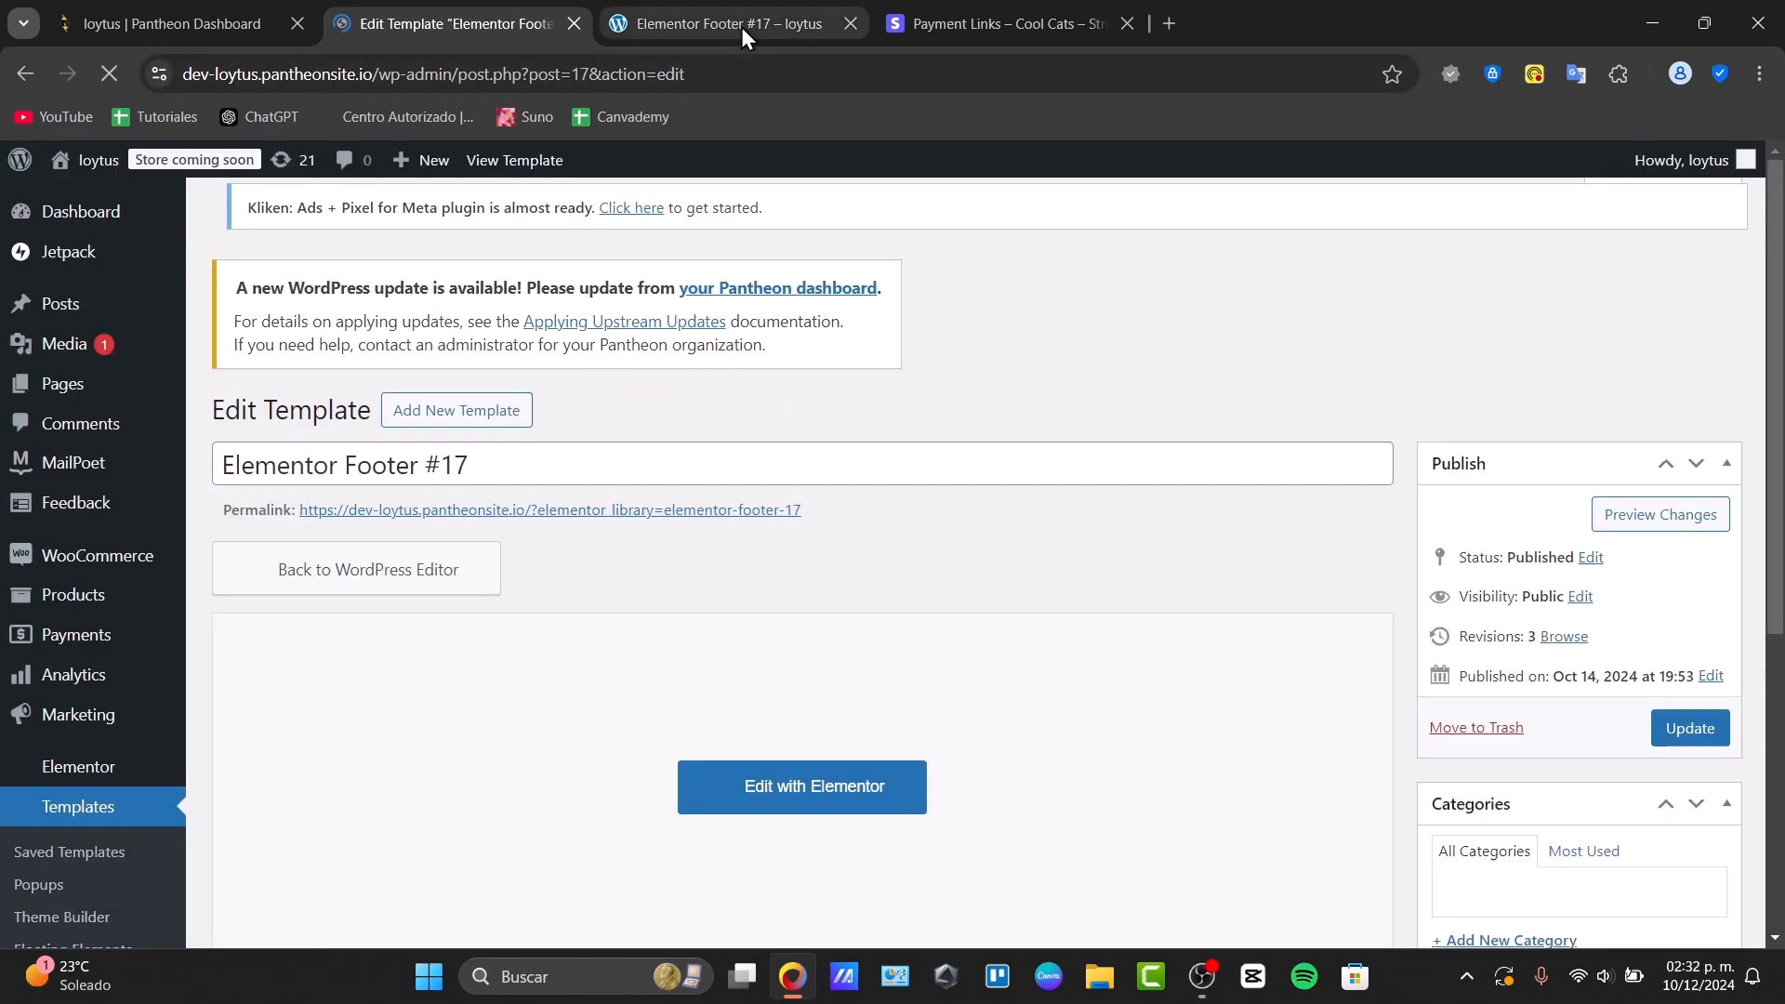
click(850, 23)
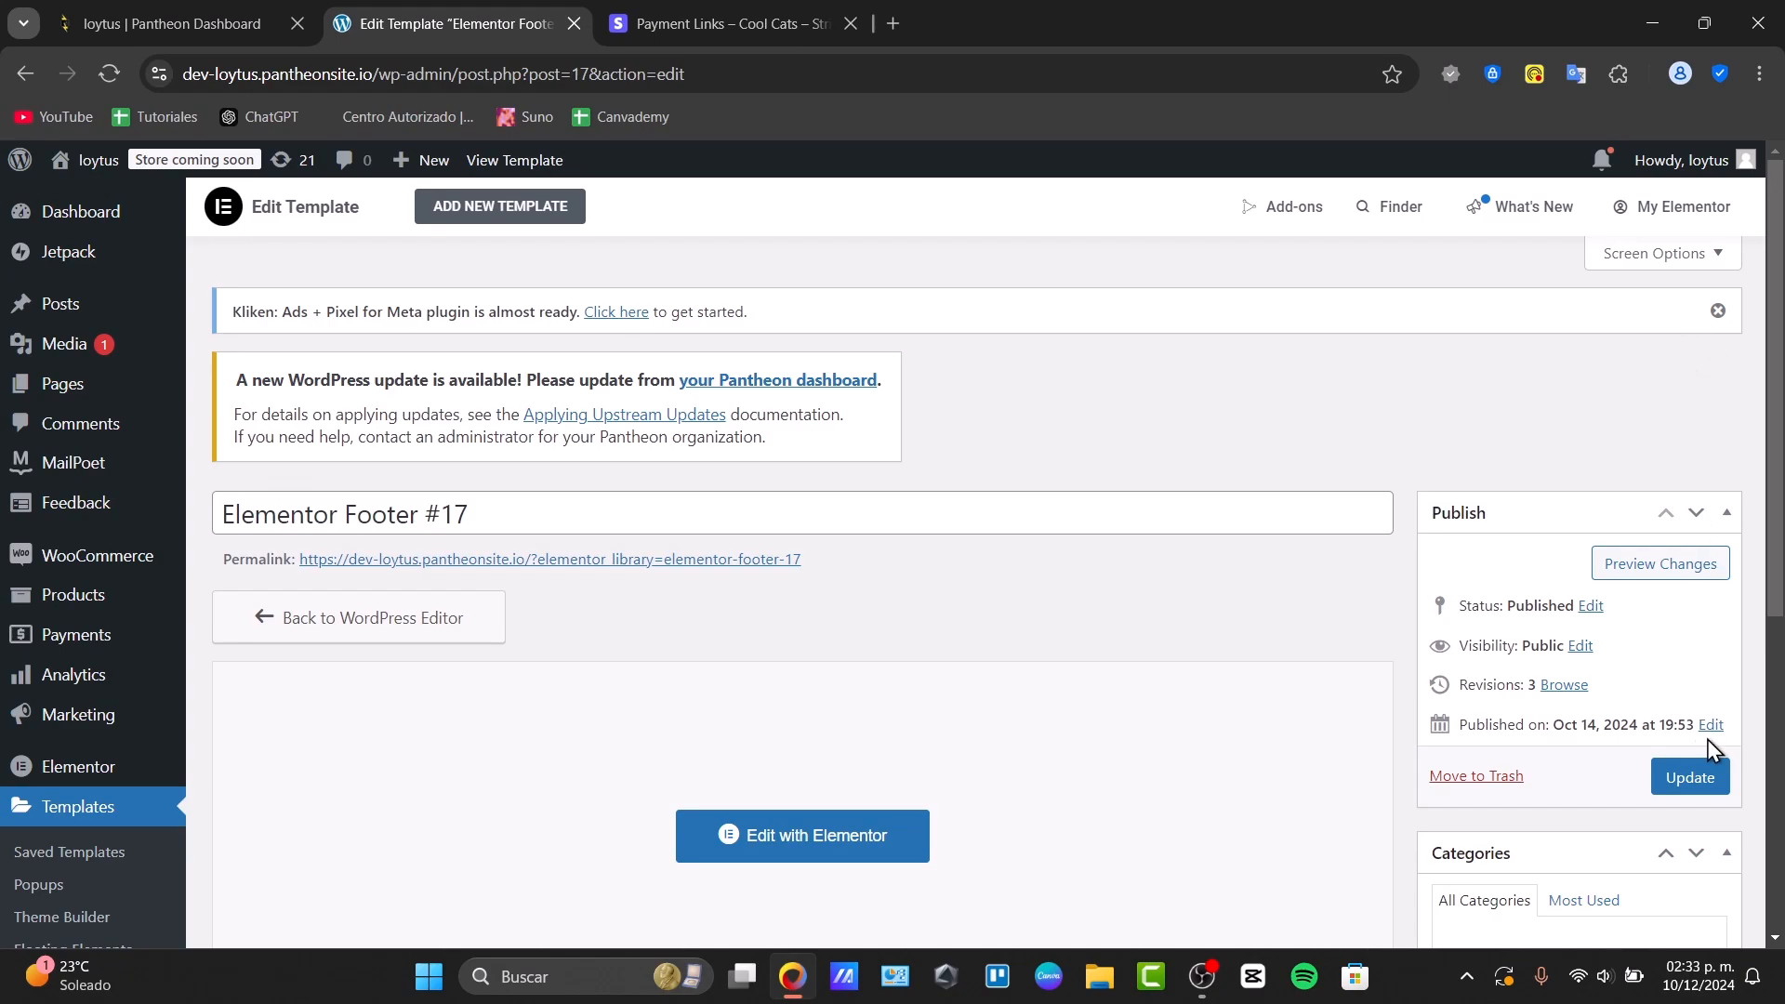
click(1687, 781)
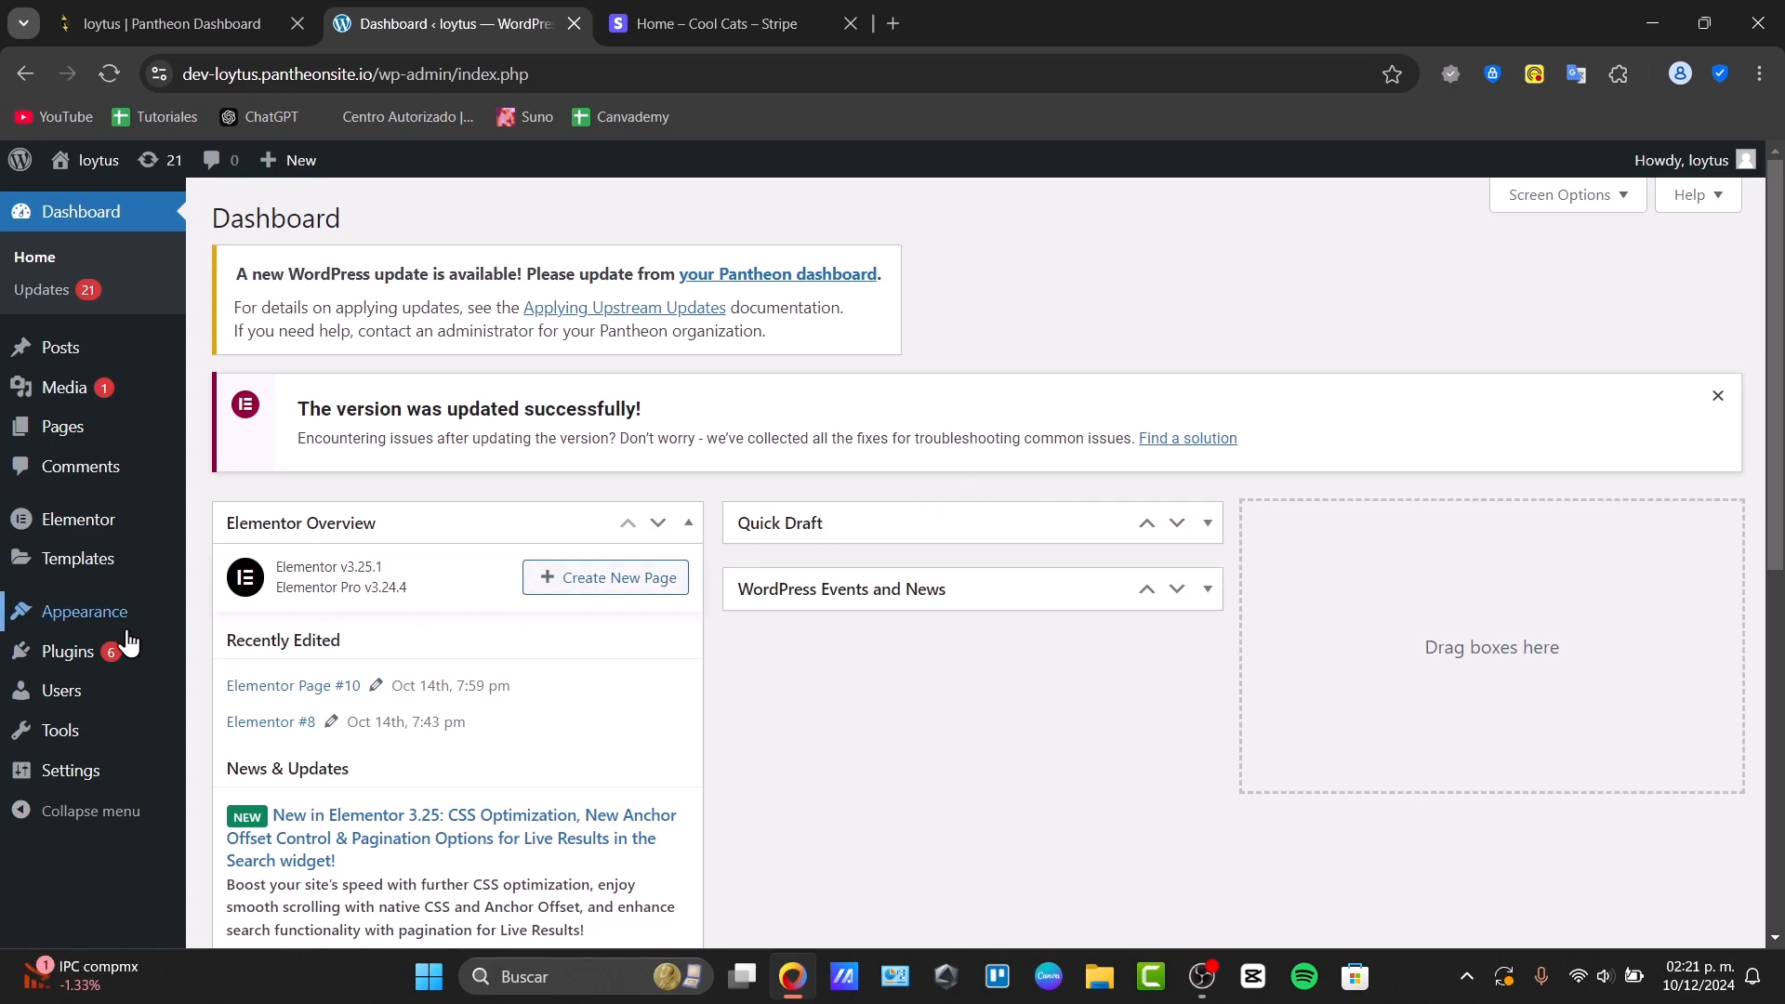
- Find the WooCommerce plugin by searching new plugins for "woo", and install and activate it
mouse_move(85, 656)
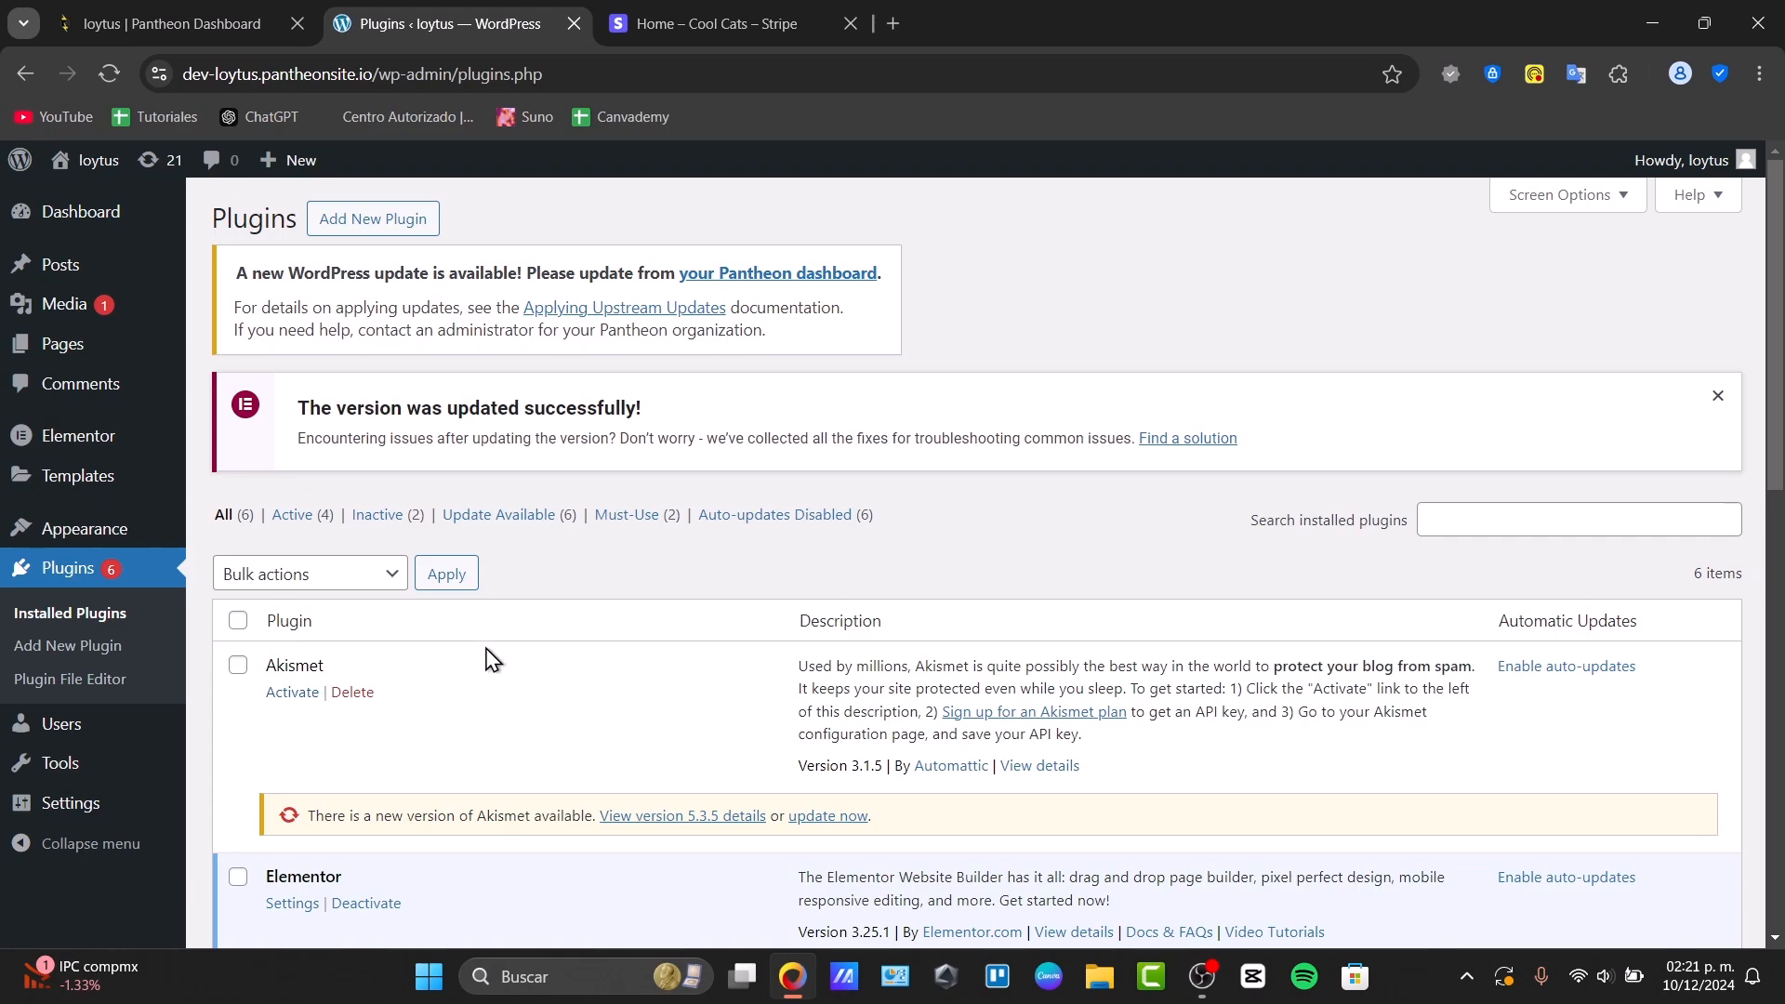
click(1461, 517)
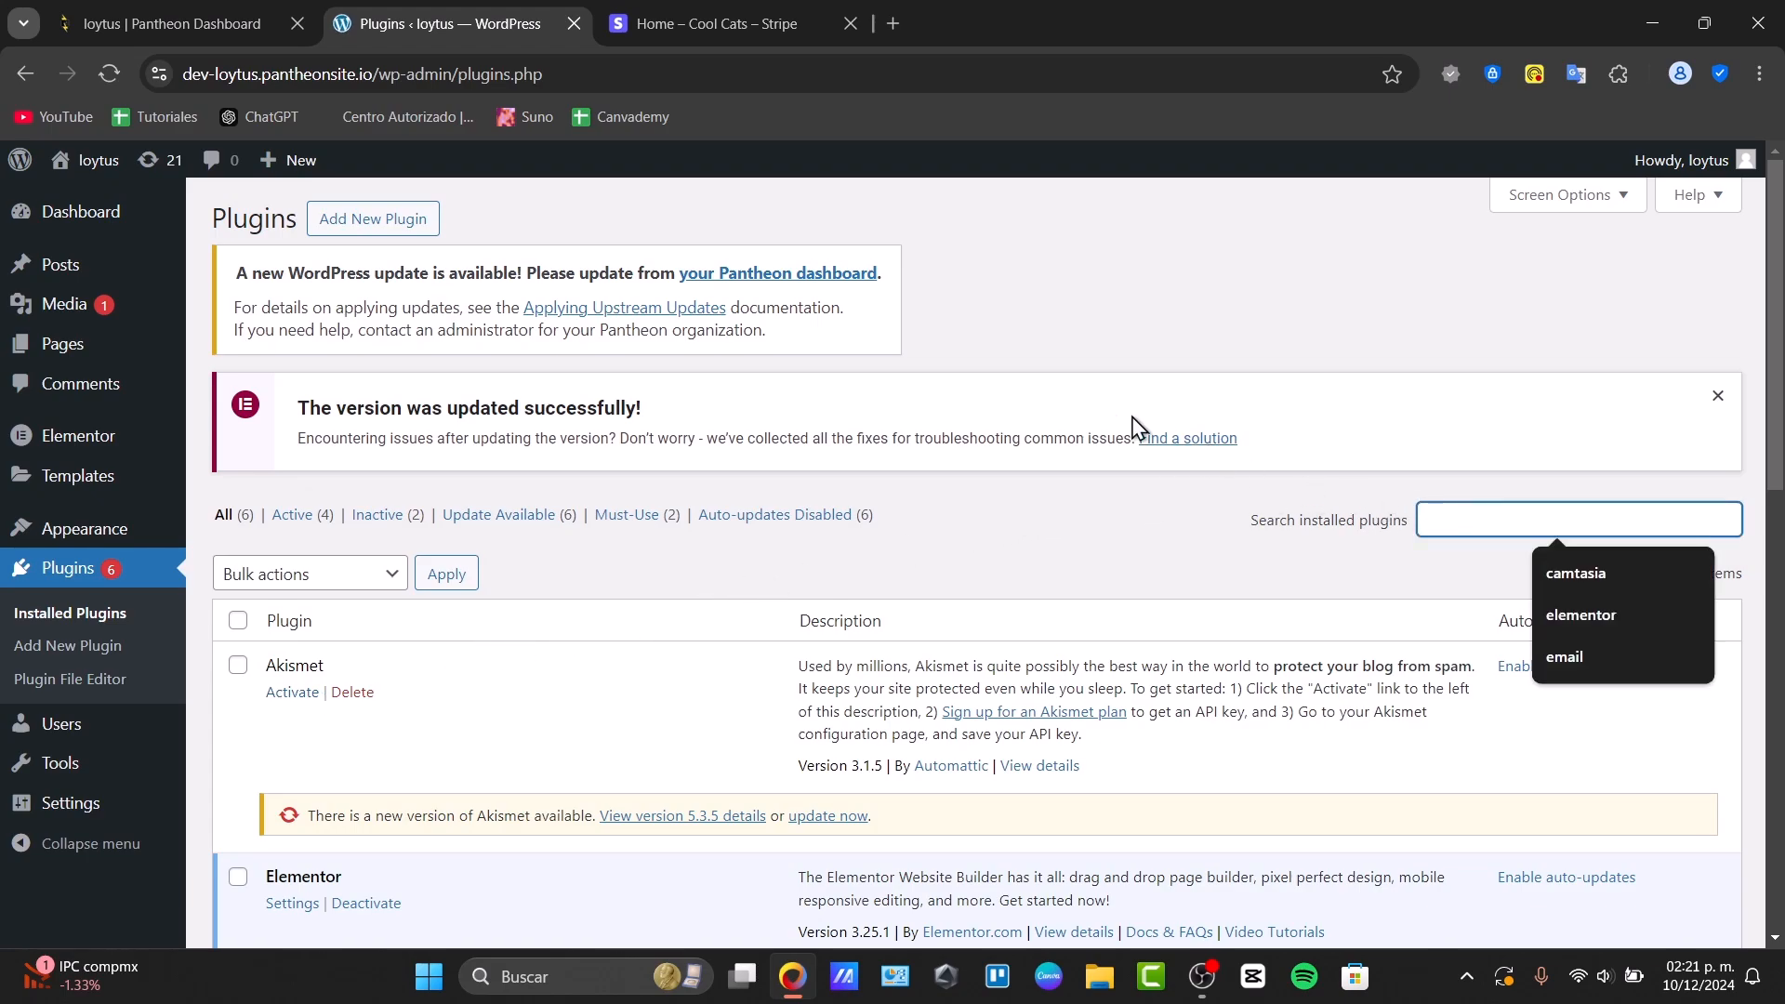
click(340, 236)
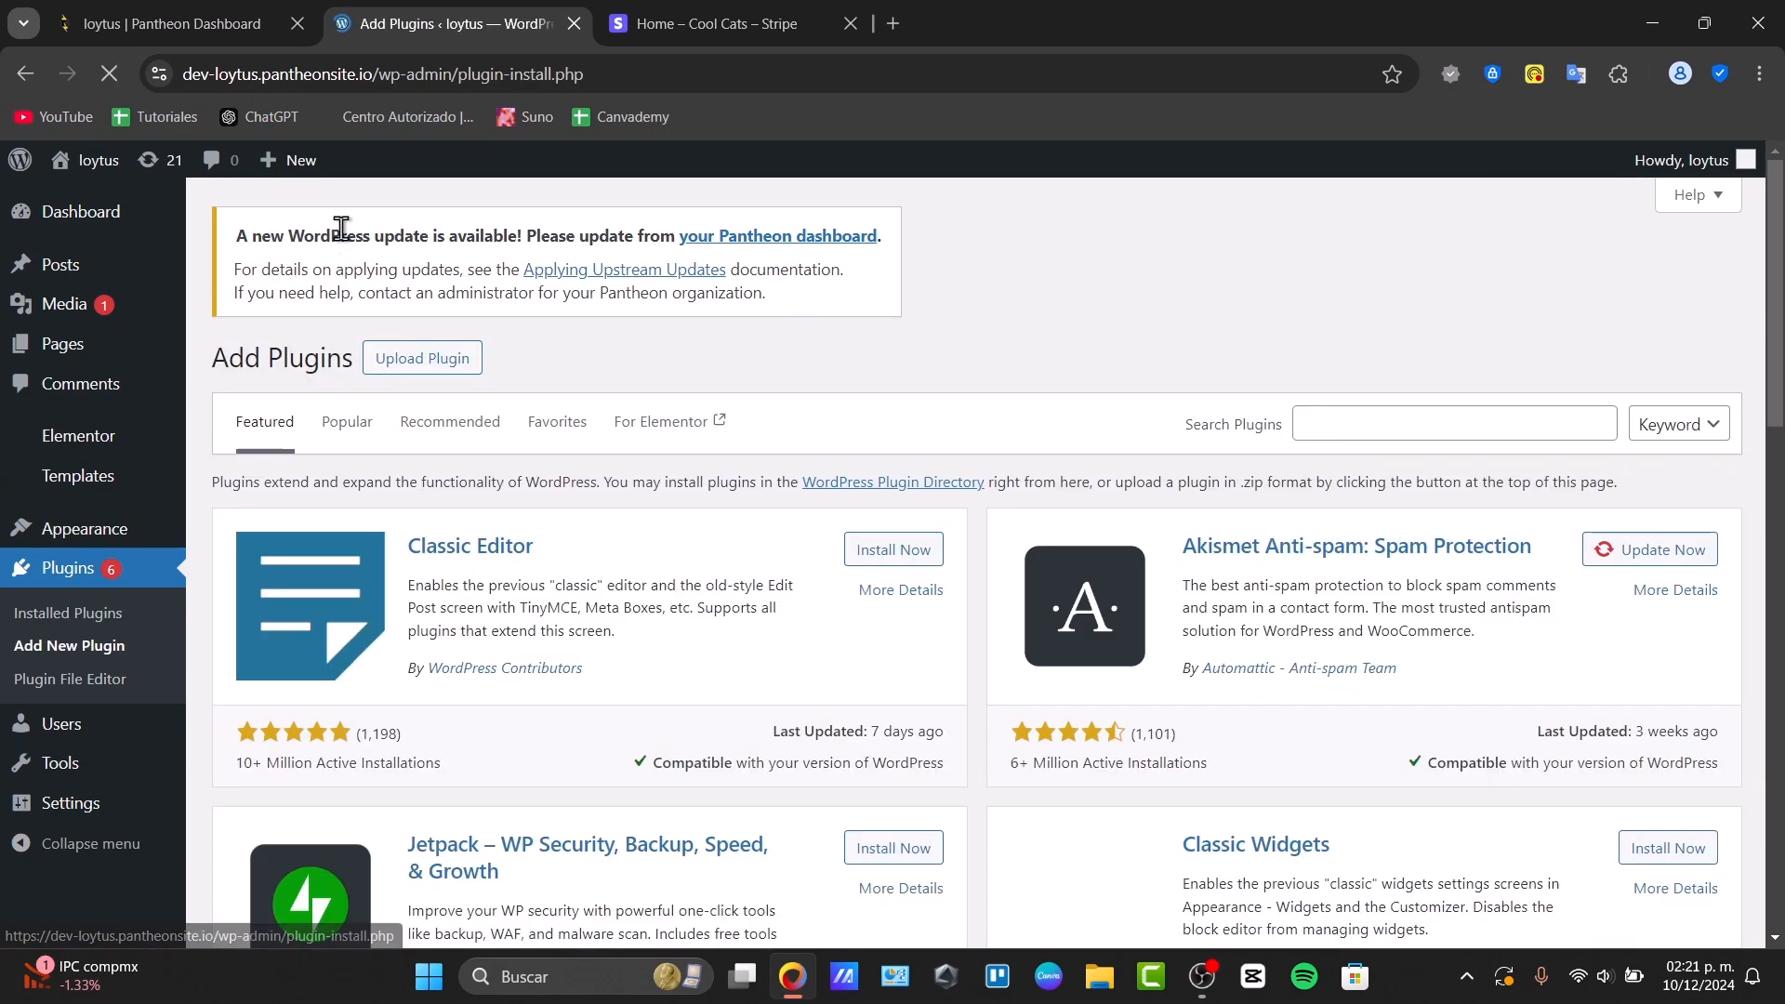
click(1353, 391)
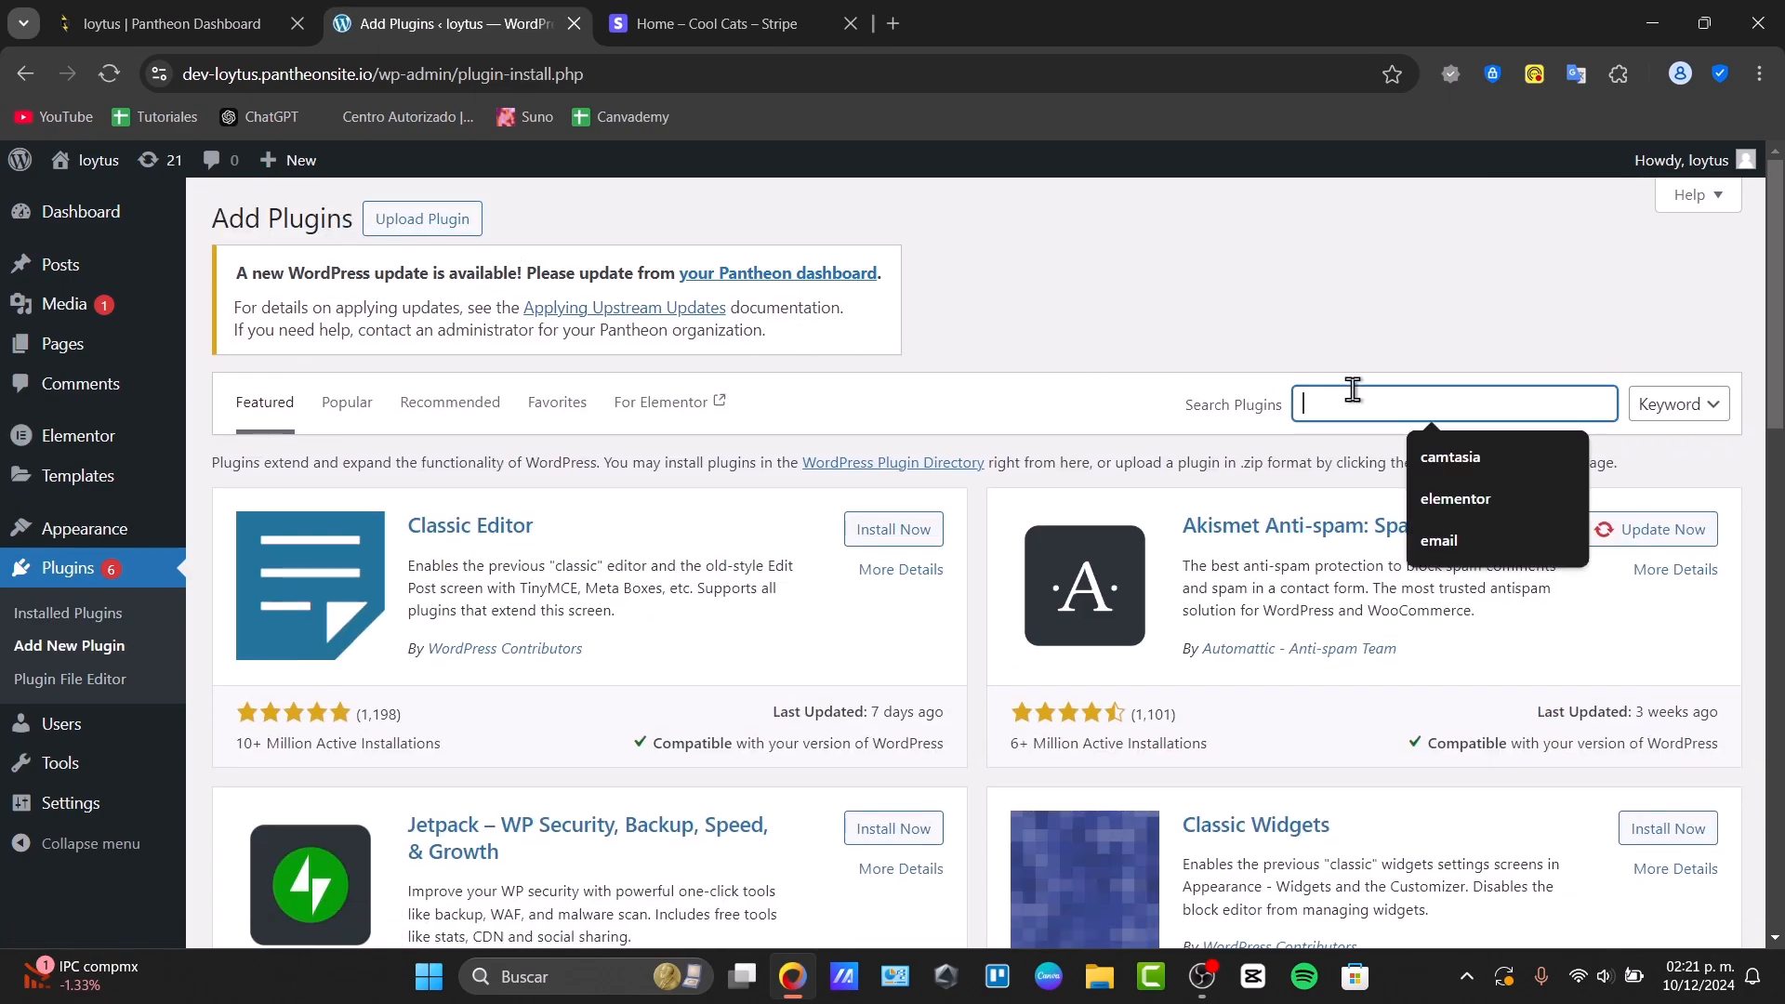
text(woo)
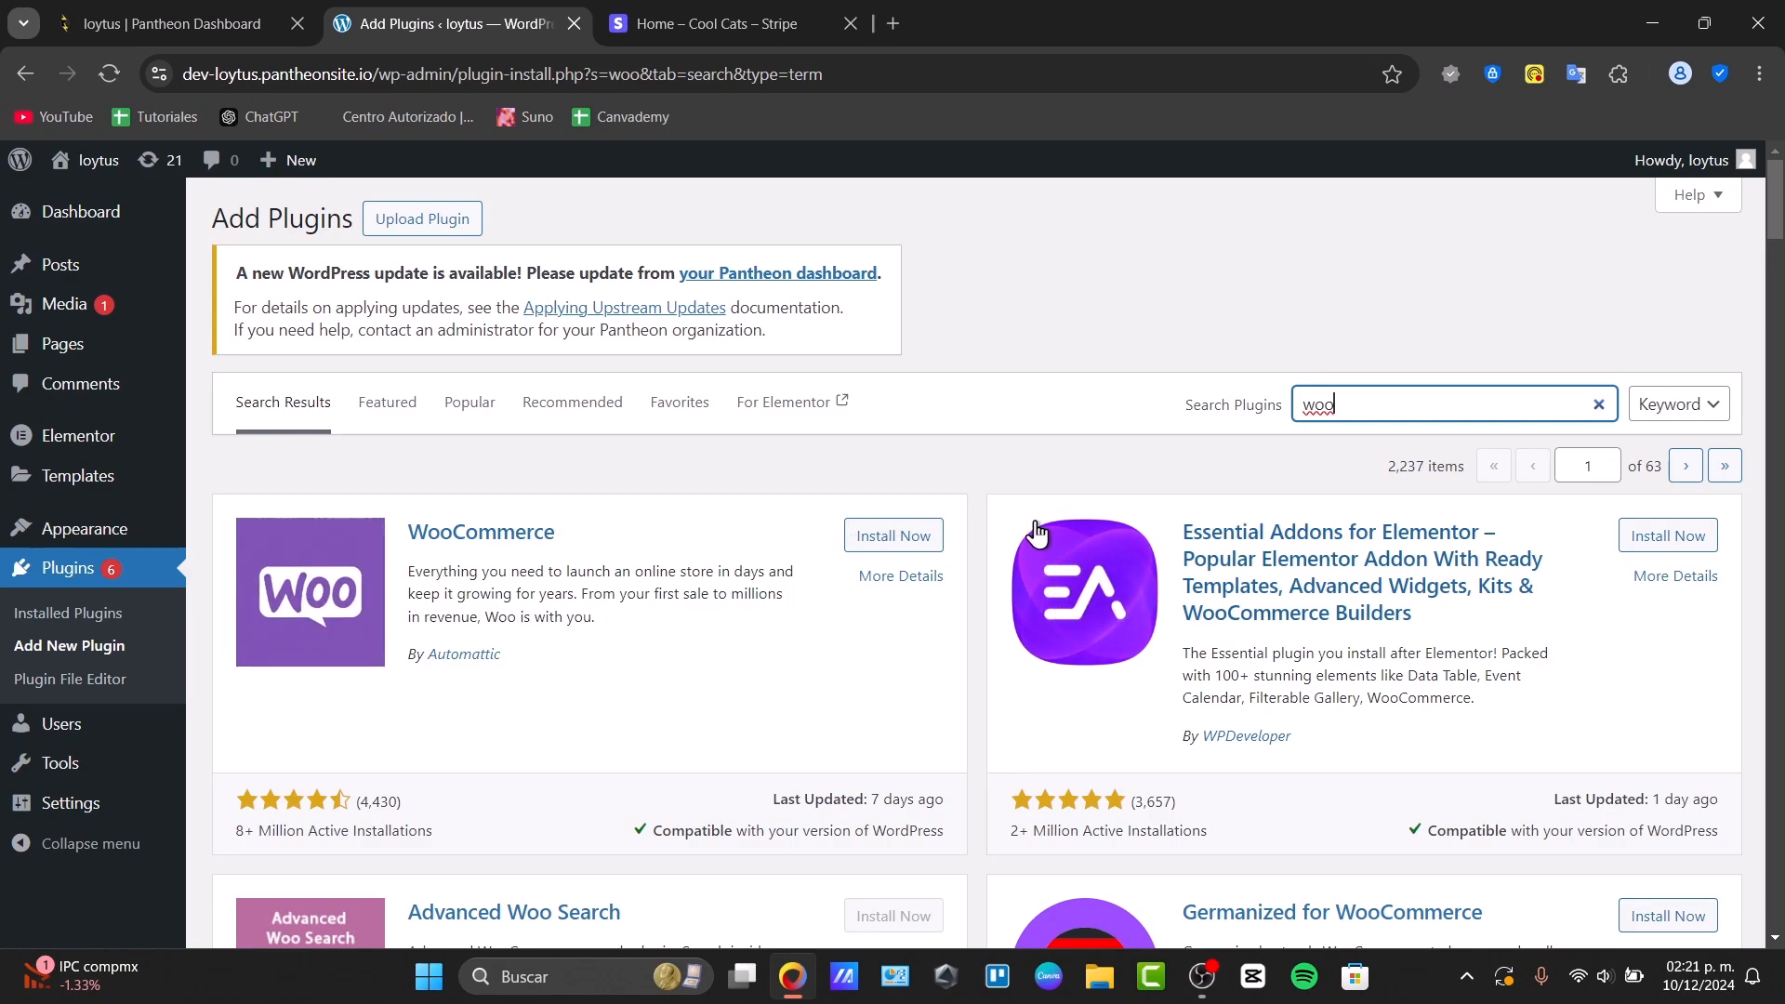
click(910, 551)
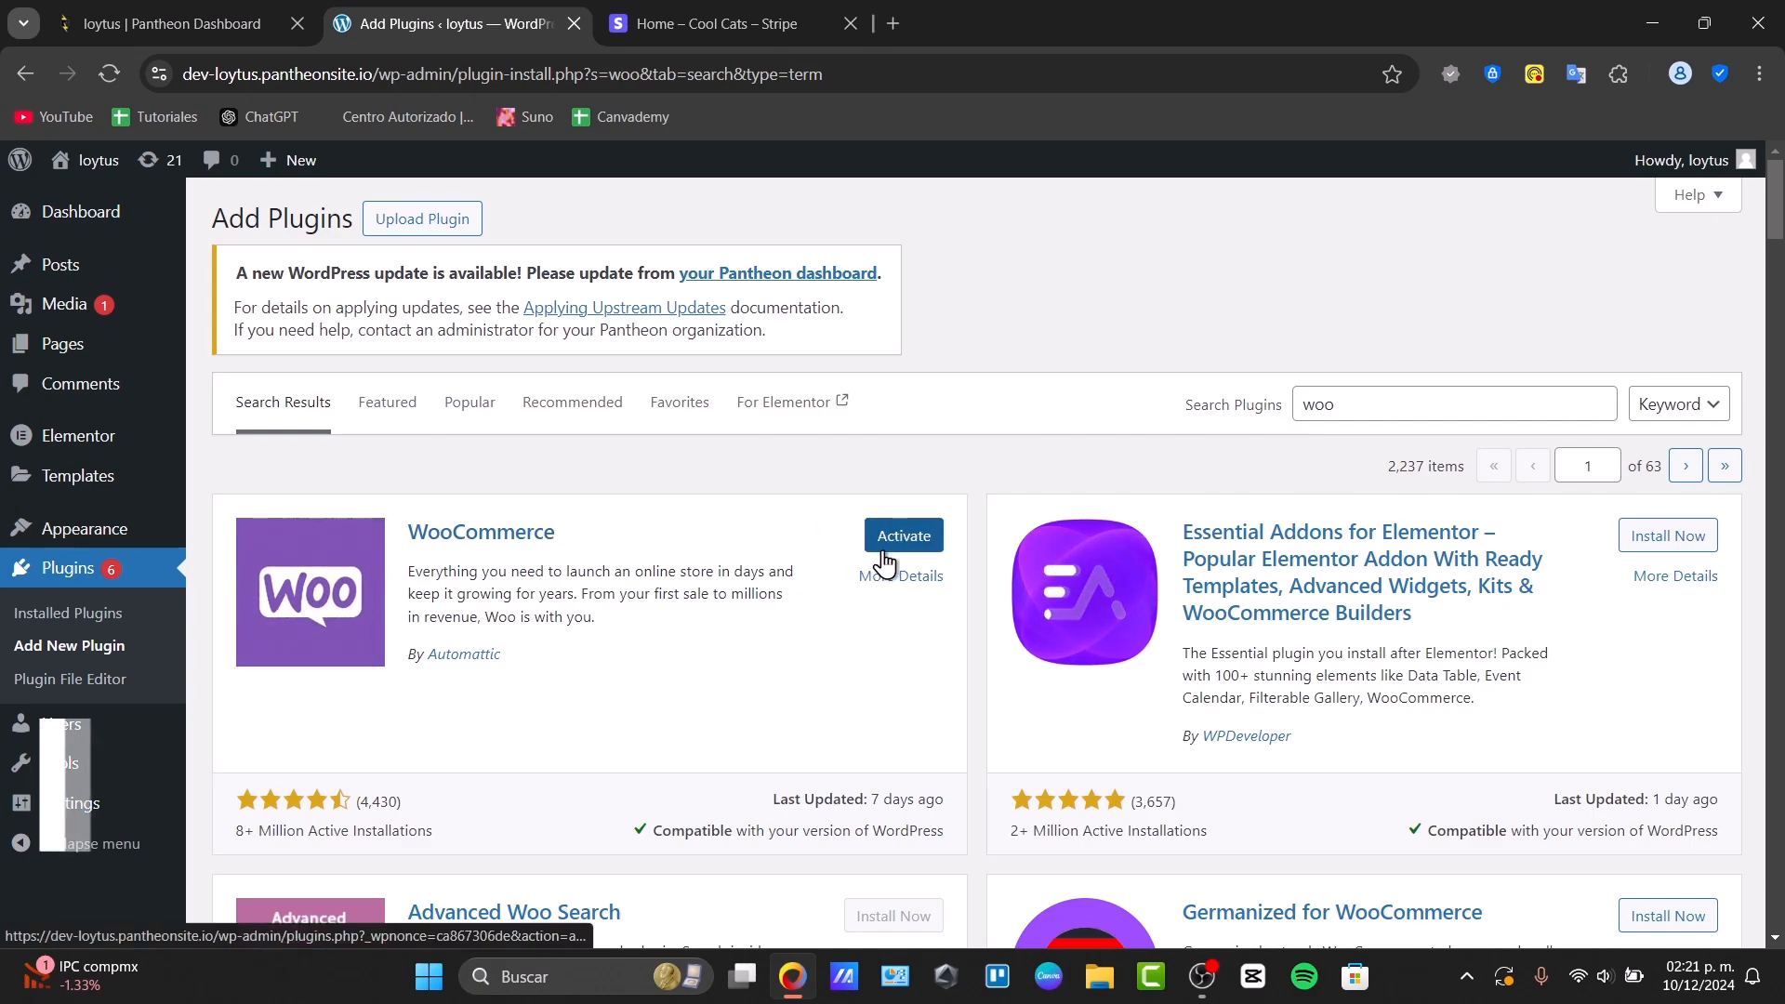
click(885, 549)
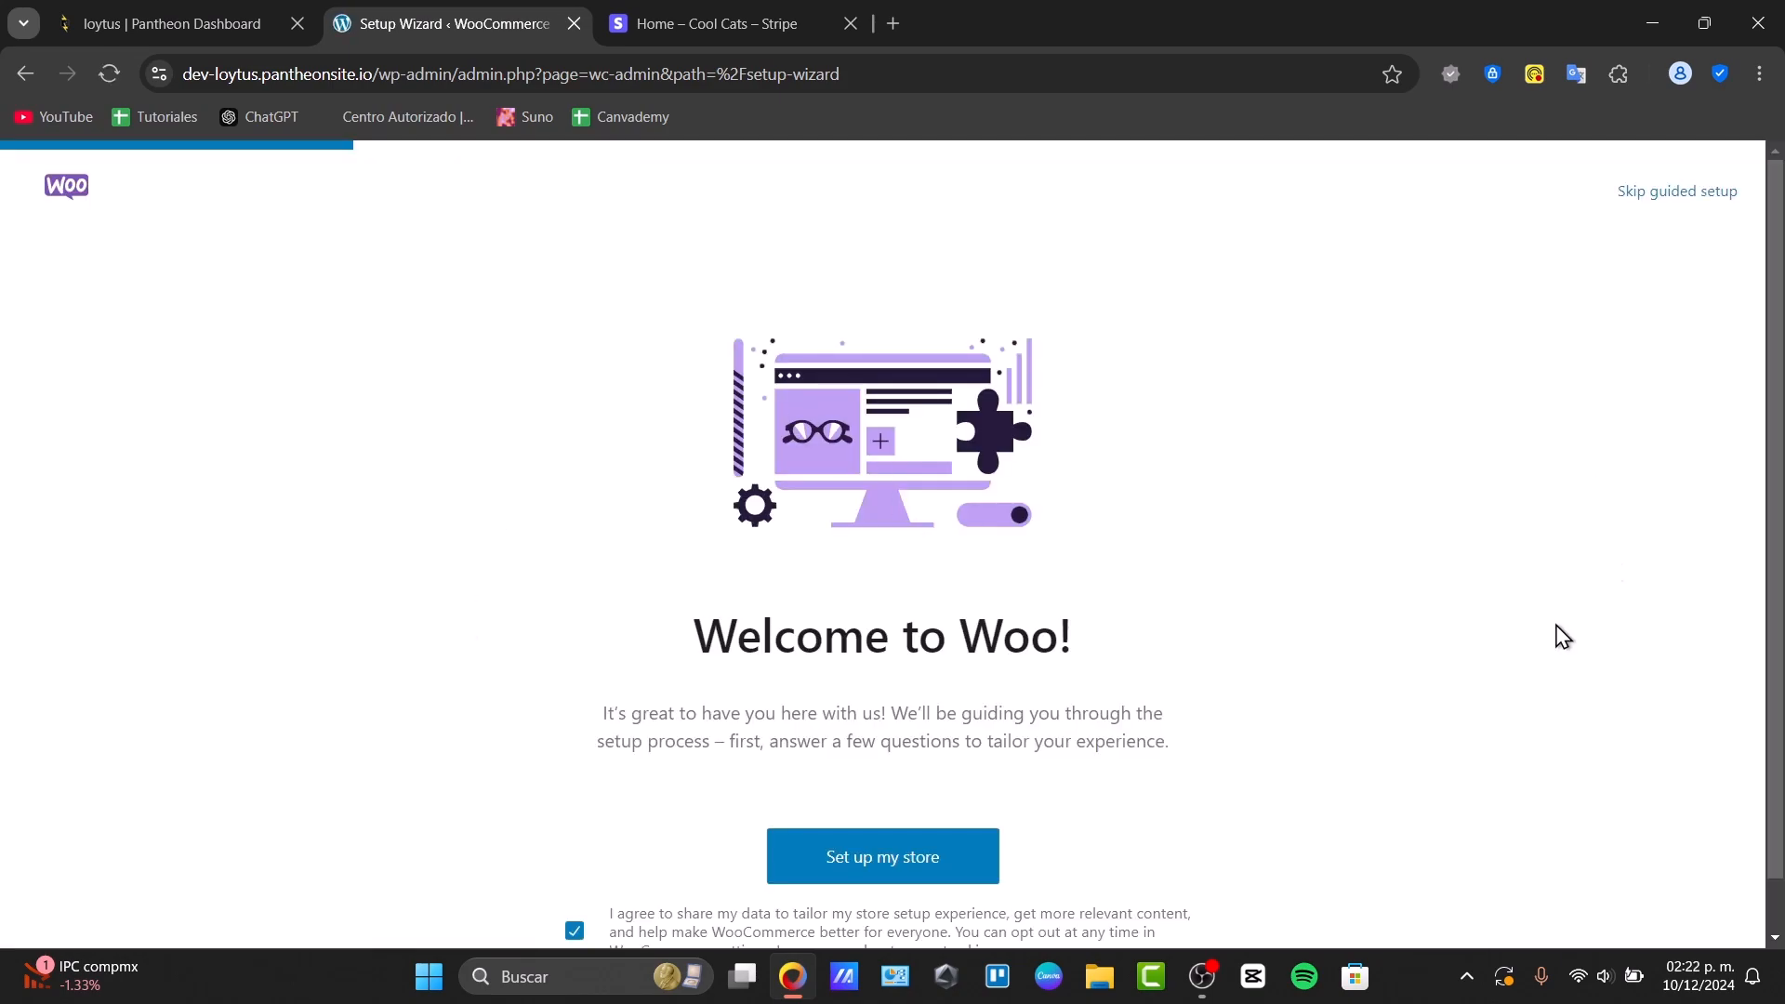
- Start the WooCommerce store setup and continue with the "I'm just starting my business" profile
click(902, 853)
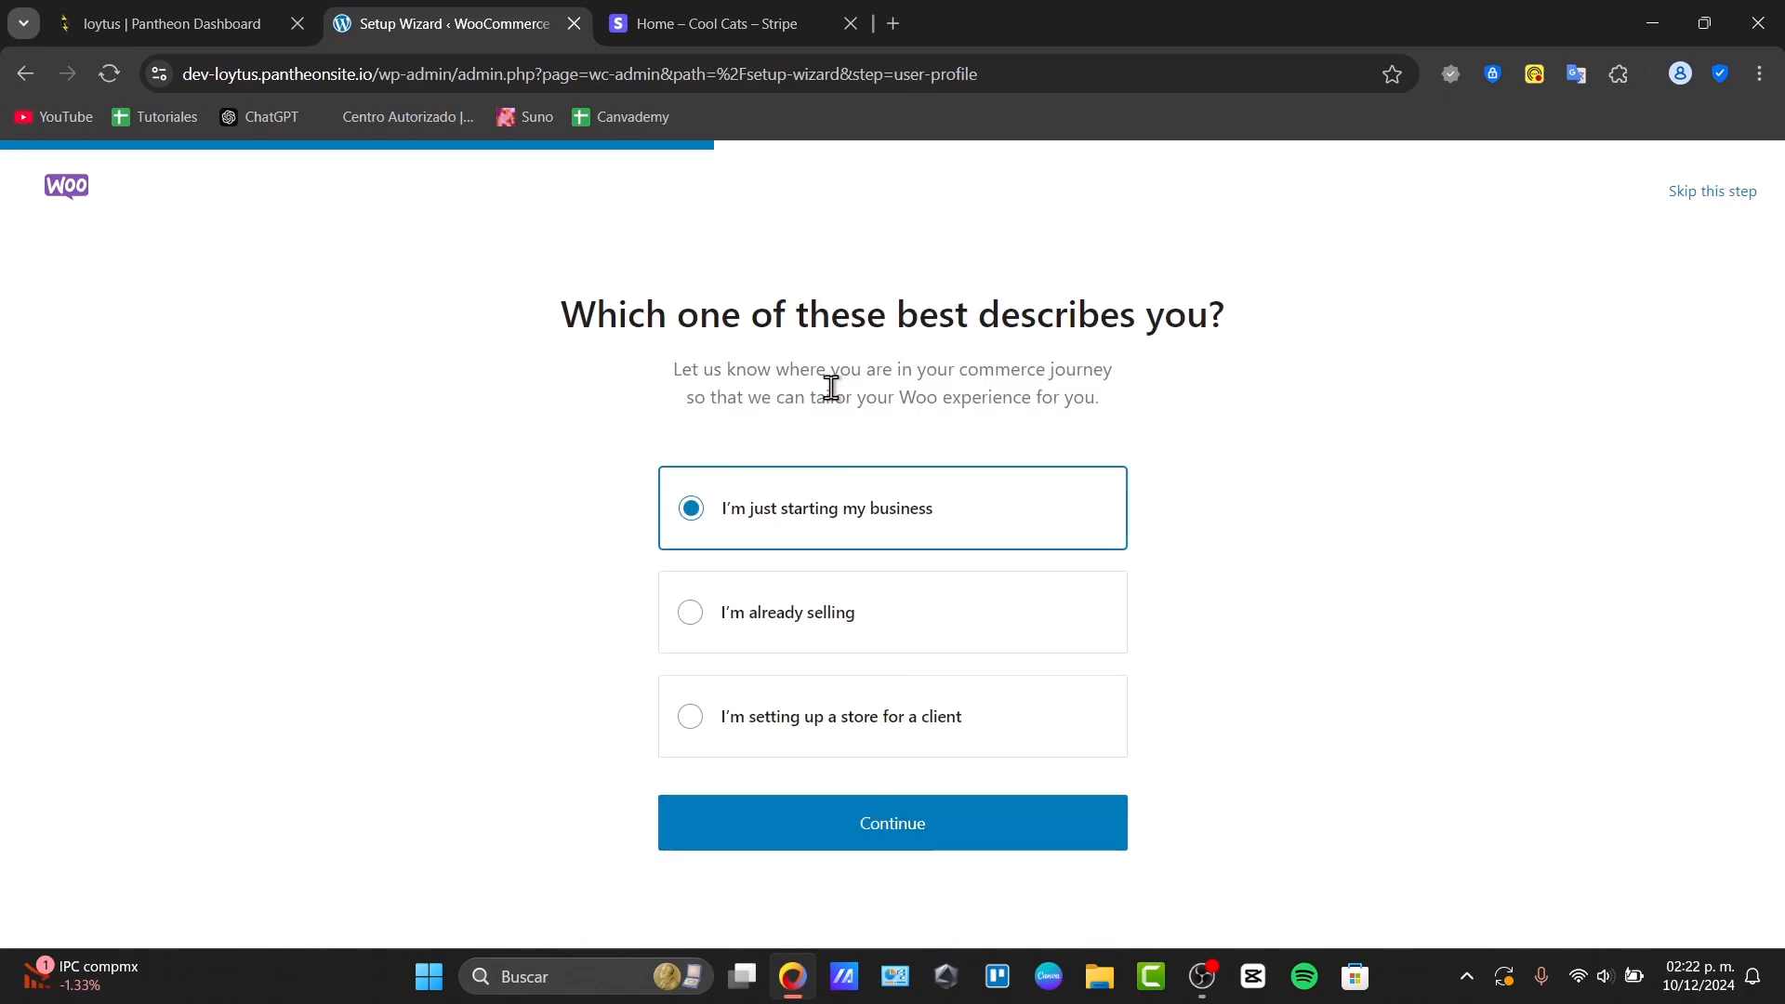
drag(919, 314, 1268, 346)
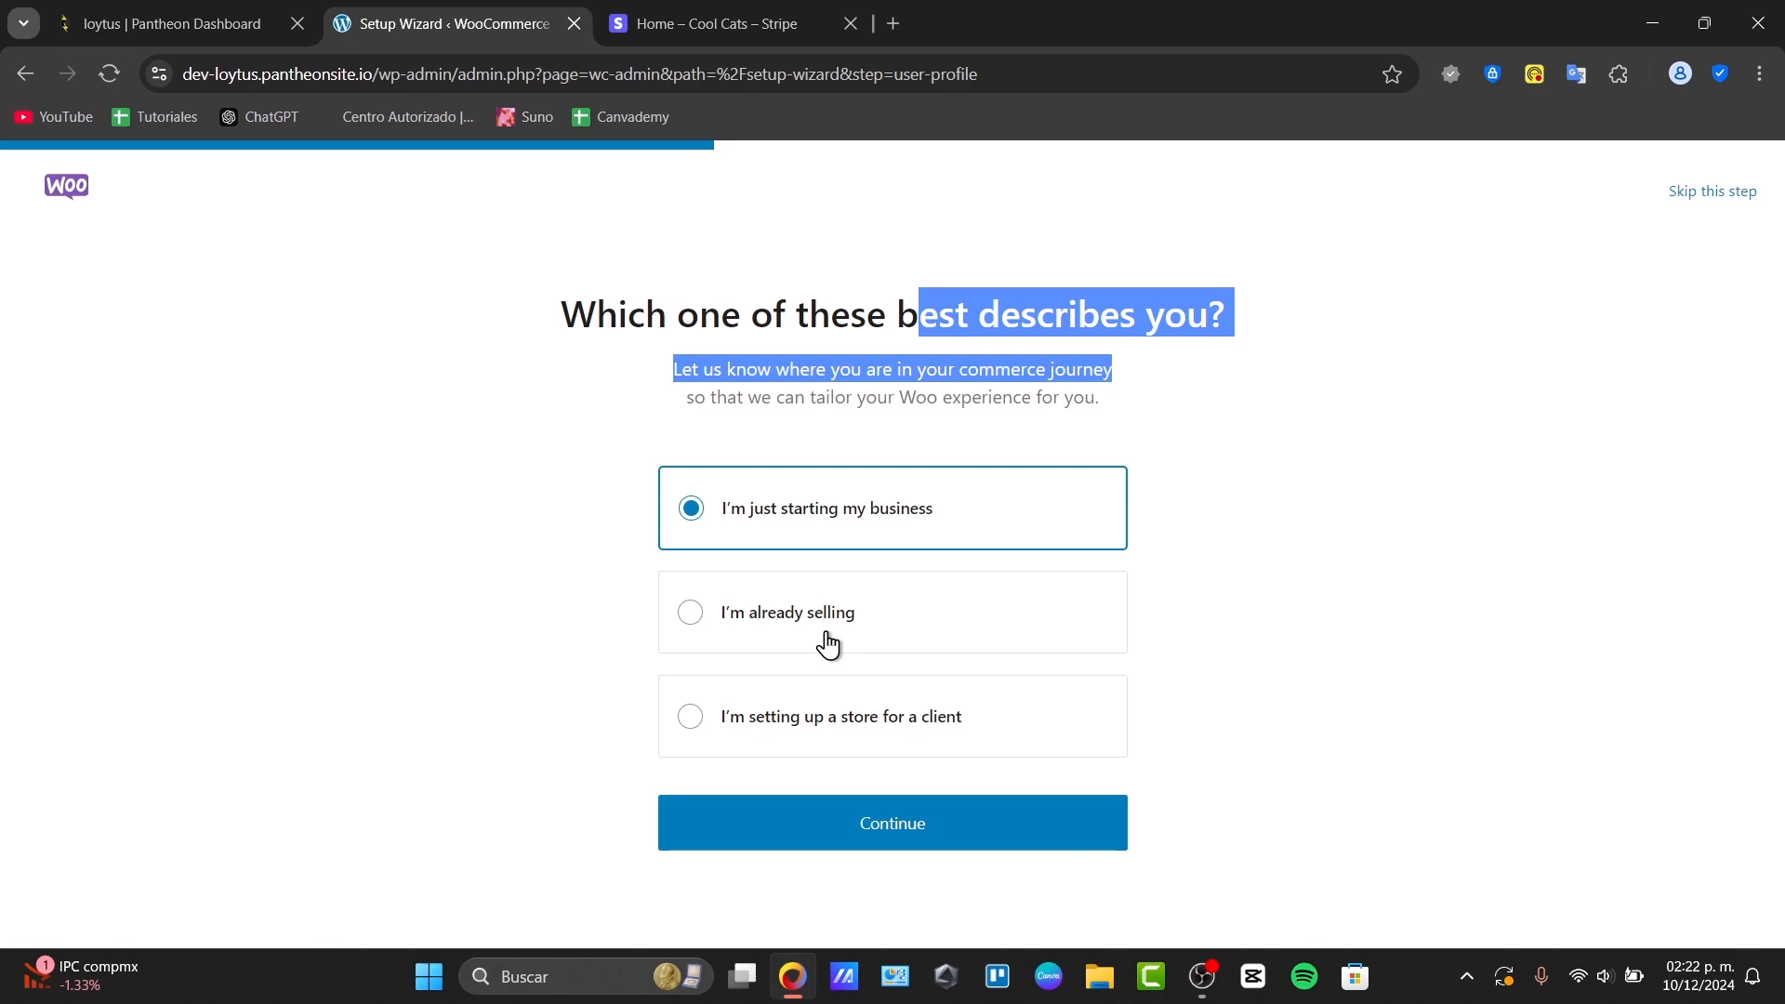
click(914, 824)
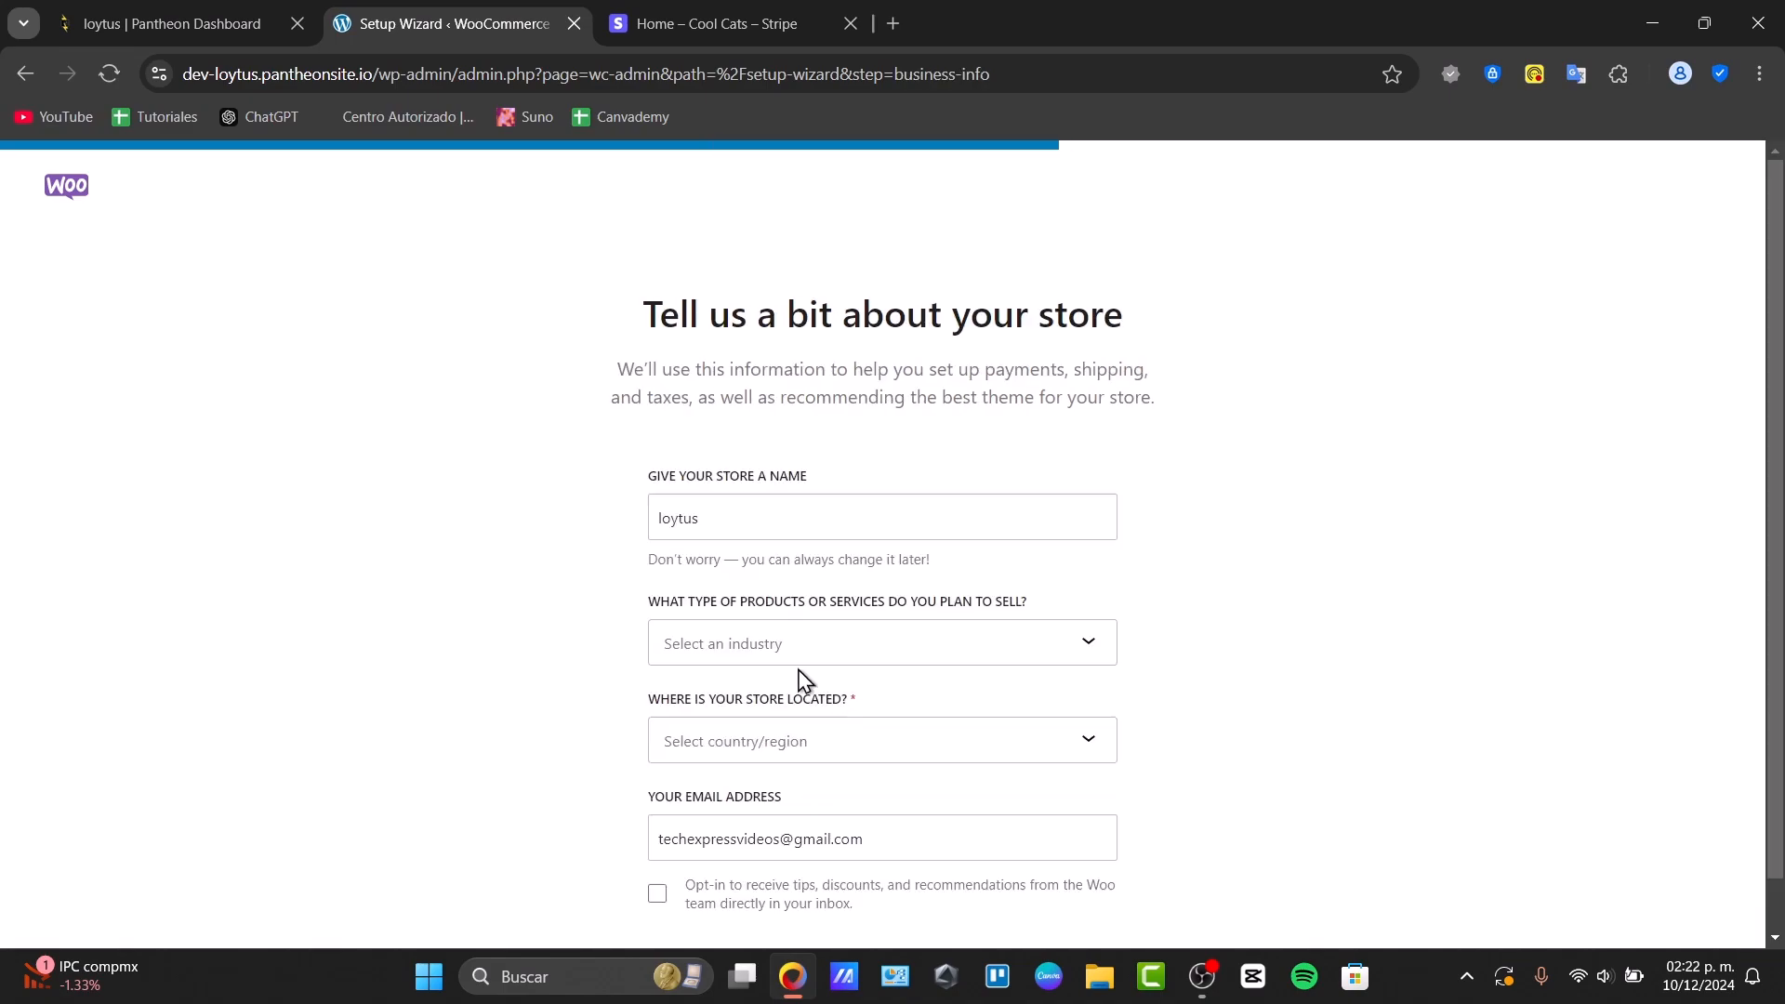
- Set the store's product type to Clothing and accessories and its location to Mexico — Ciudad de México
click(858, 642)
click(861, 709)
scroll(1162, 603, down, 1)
click(849, 702)
text(mex)
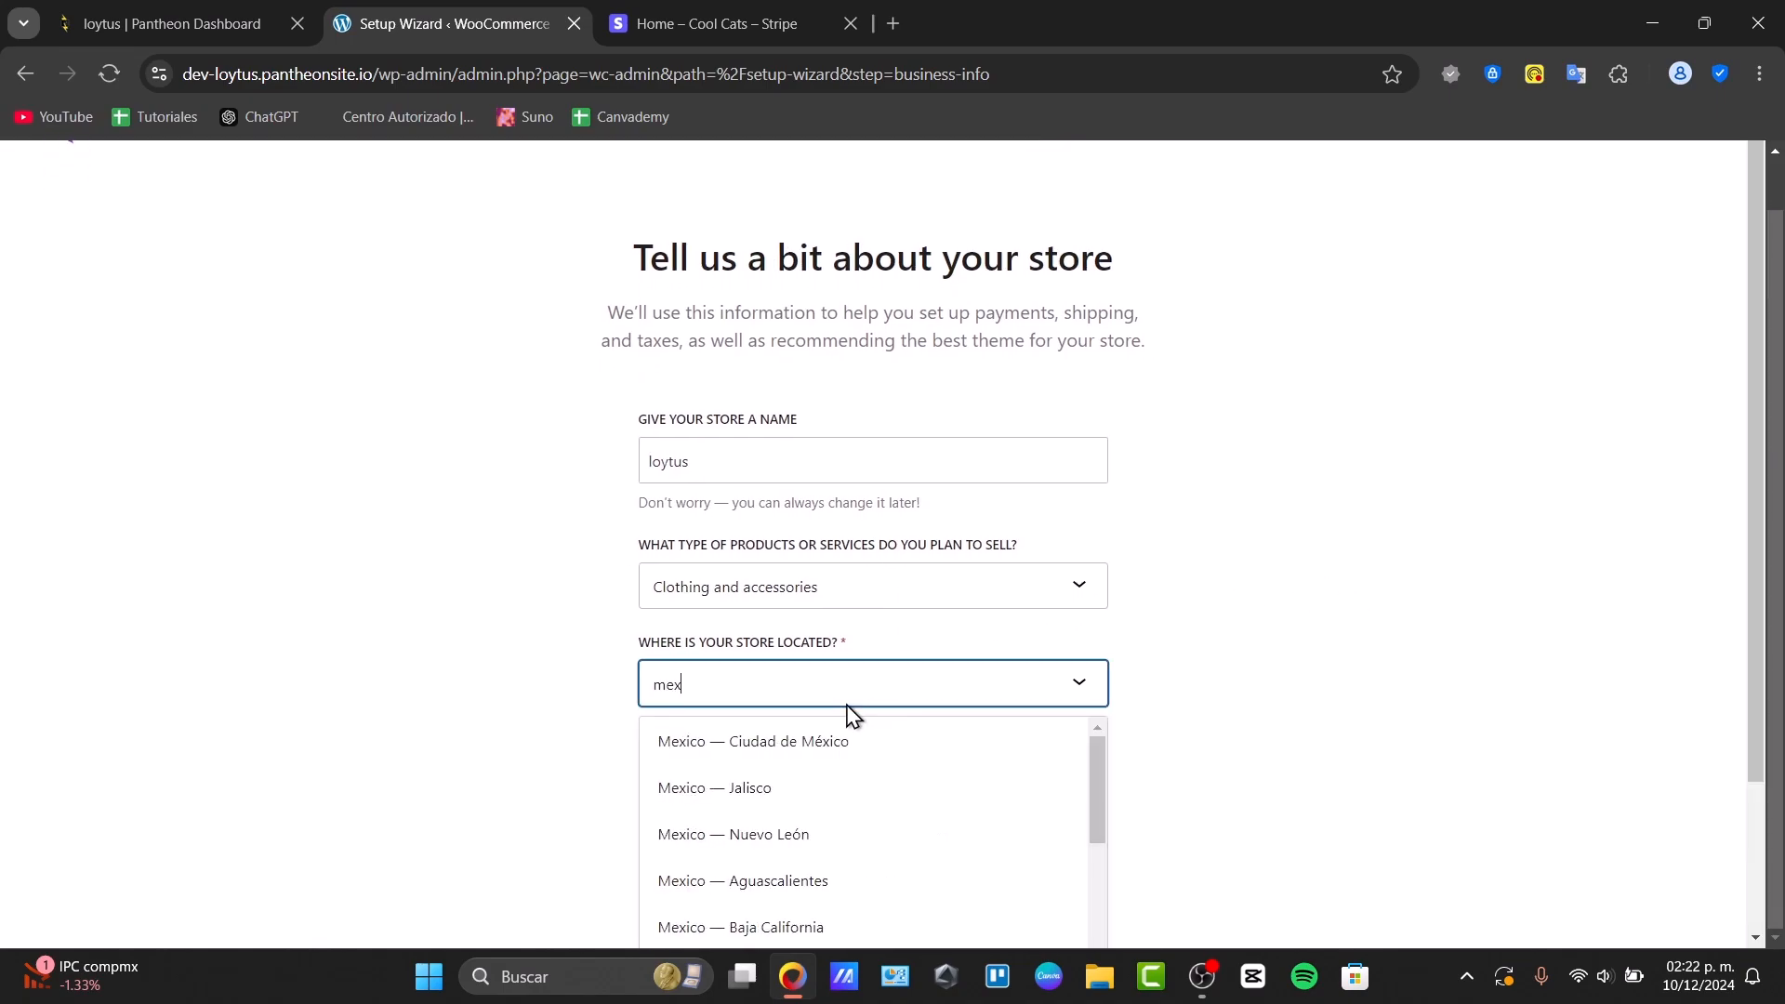
click(898, 737)
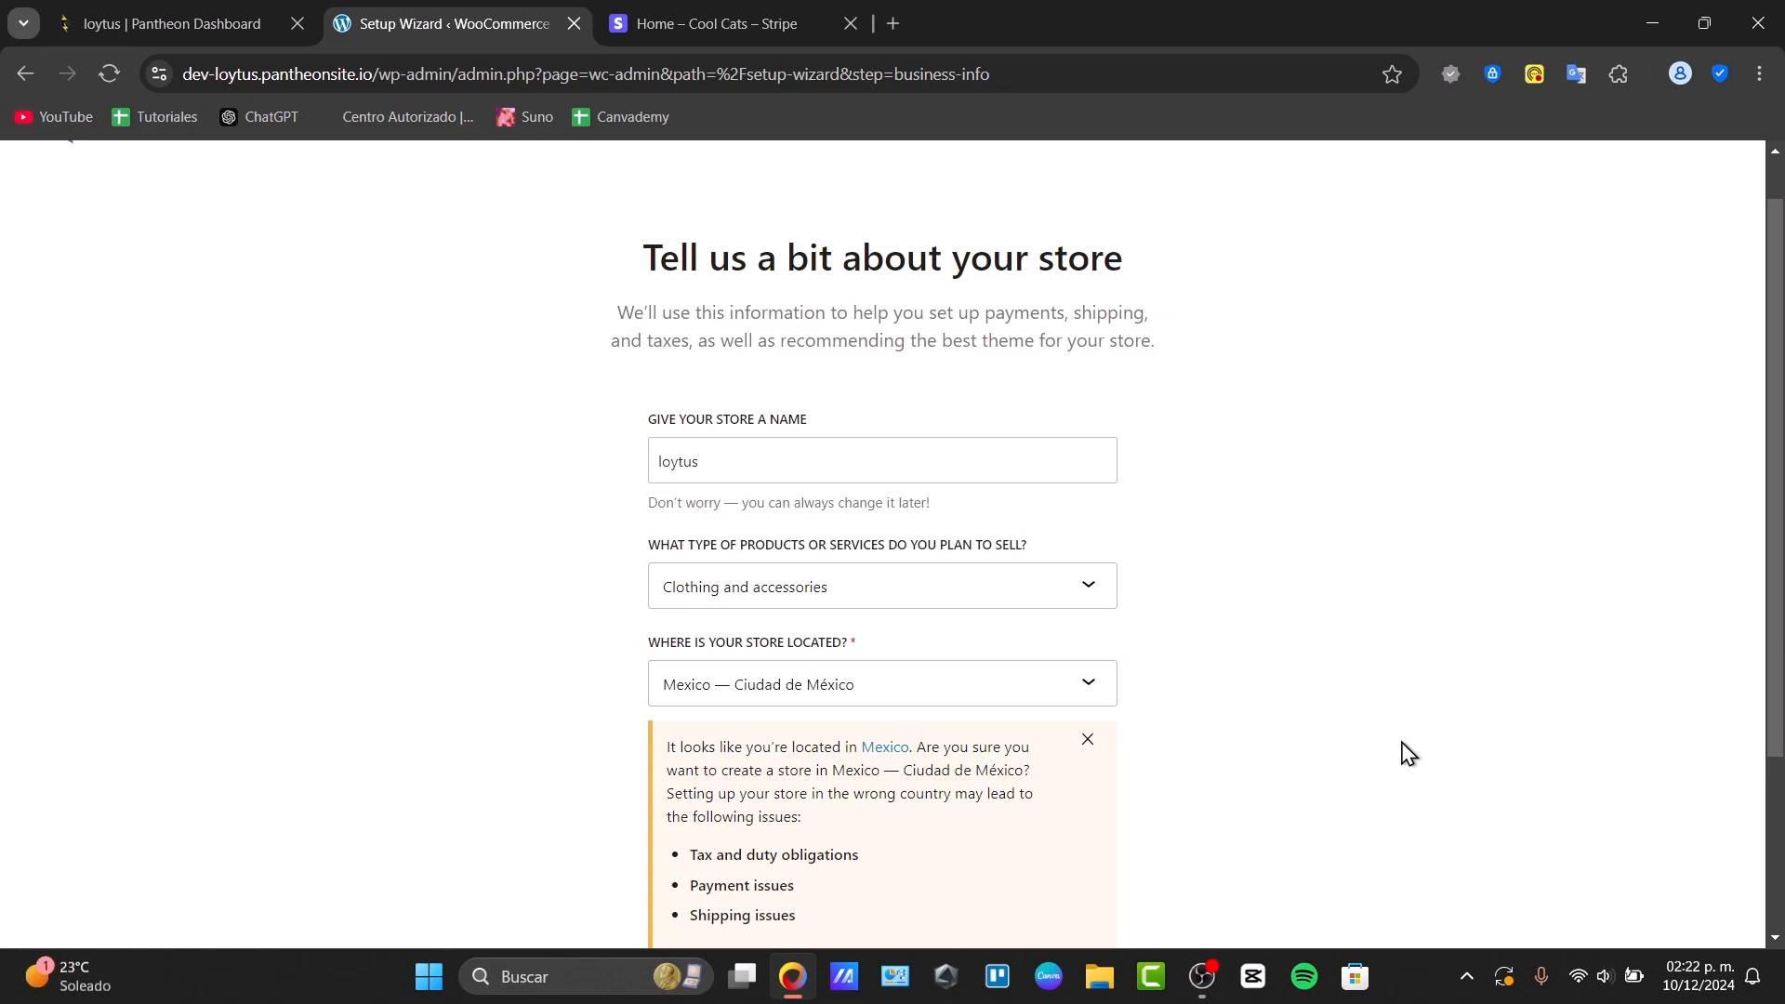
- Submit the store details and continue with all the suggested free features selected
scroll(1395, 753, down, 3)
click(874, 918)
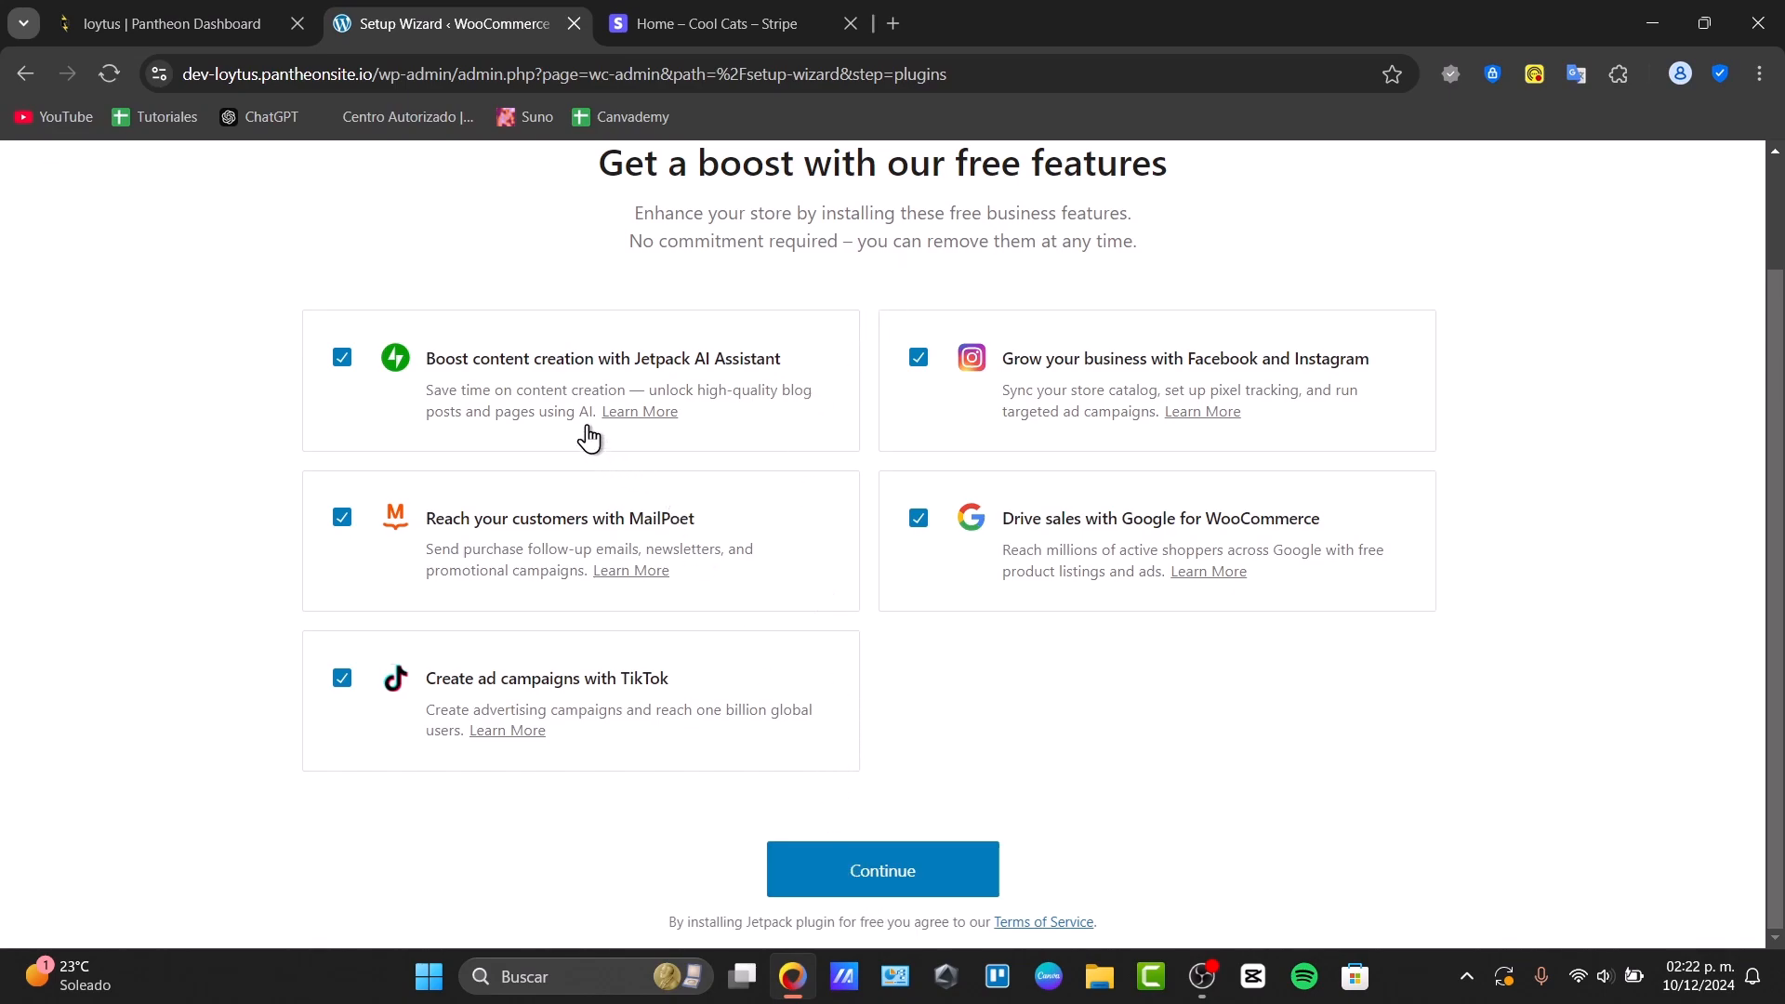
click(874, 888)
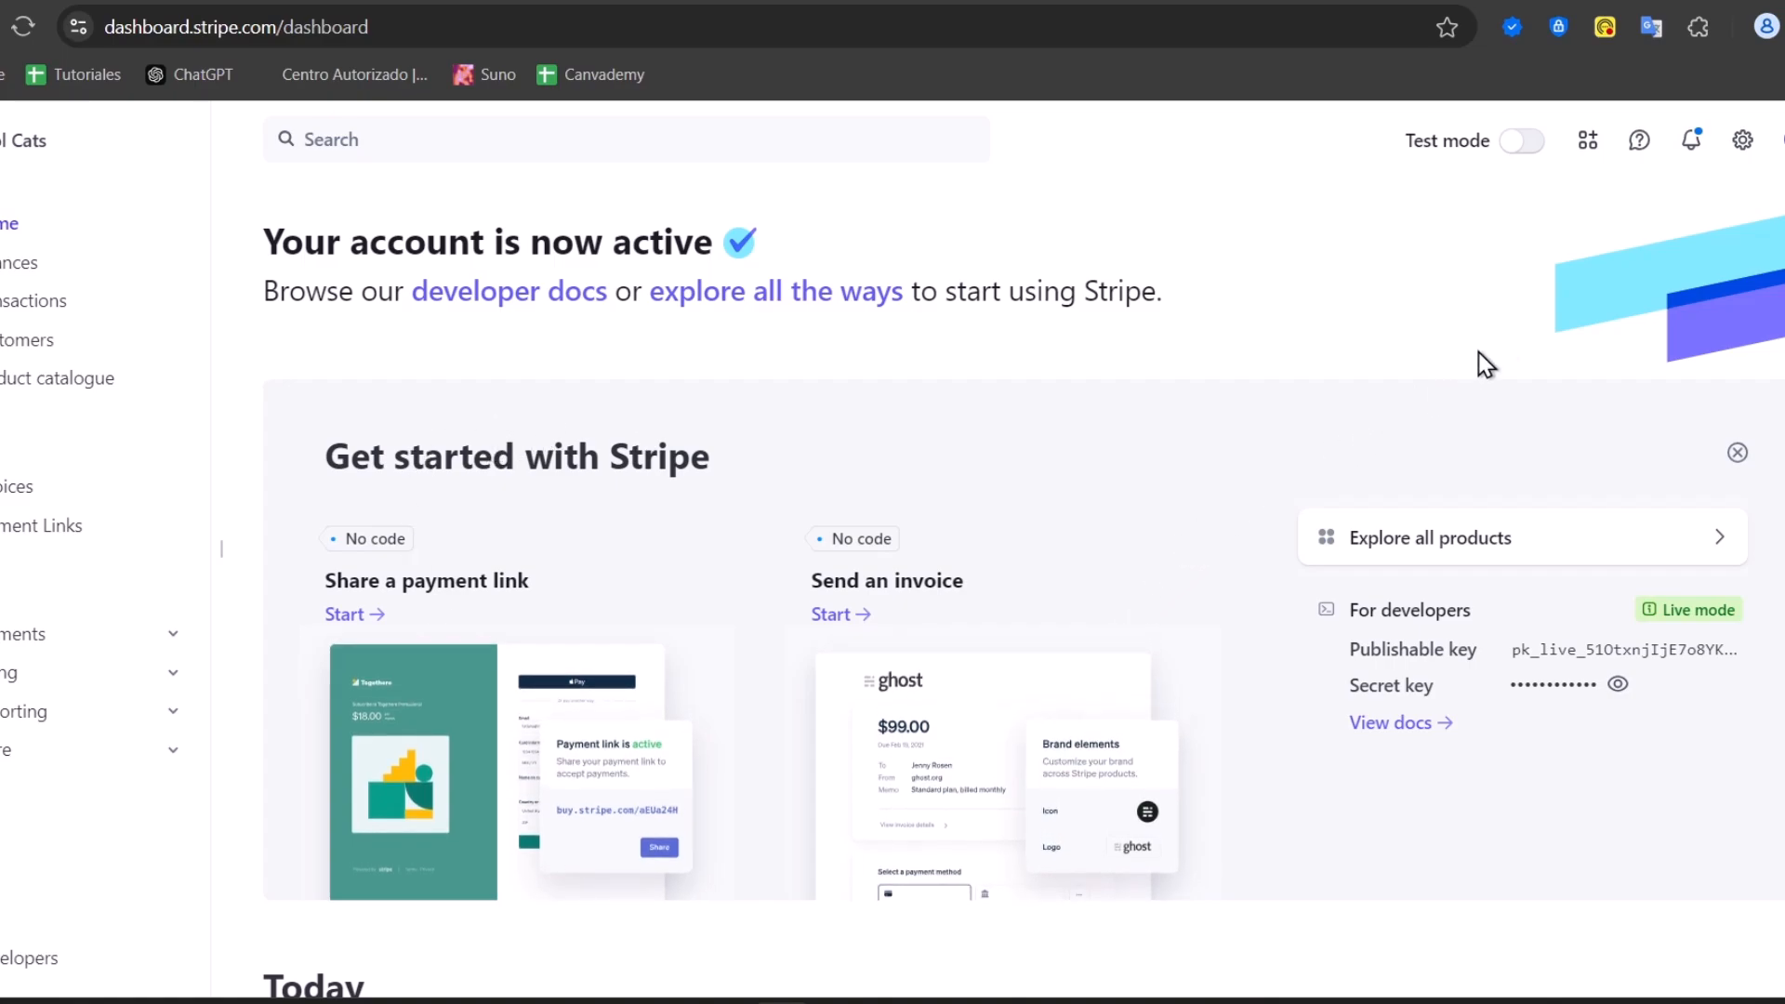
- Look through the Stripe dashboard's account options, balances overview and list of business accounts
click(1747, 144)
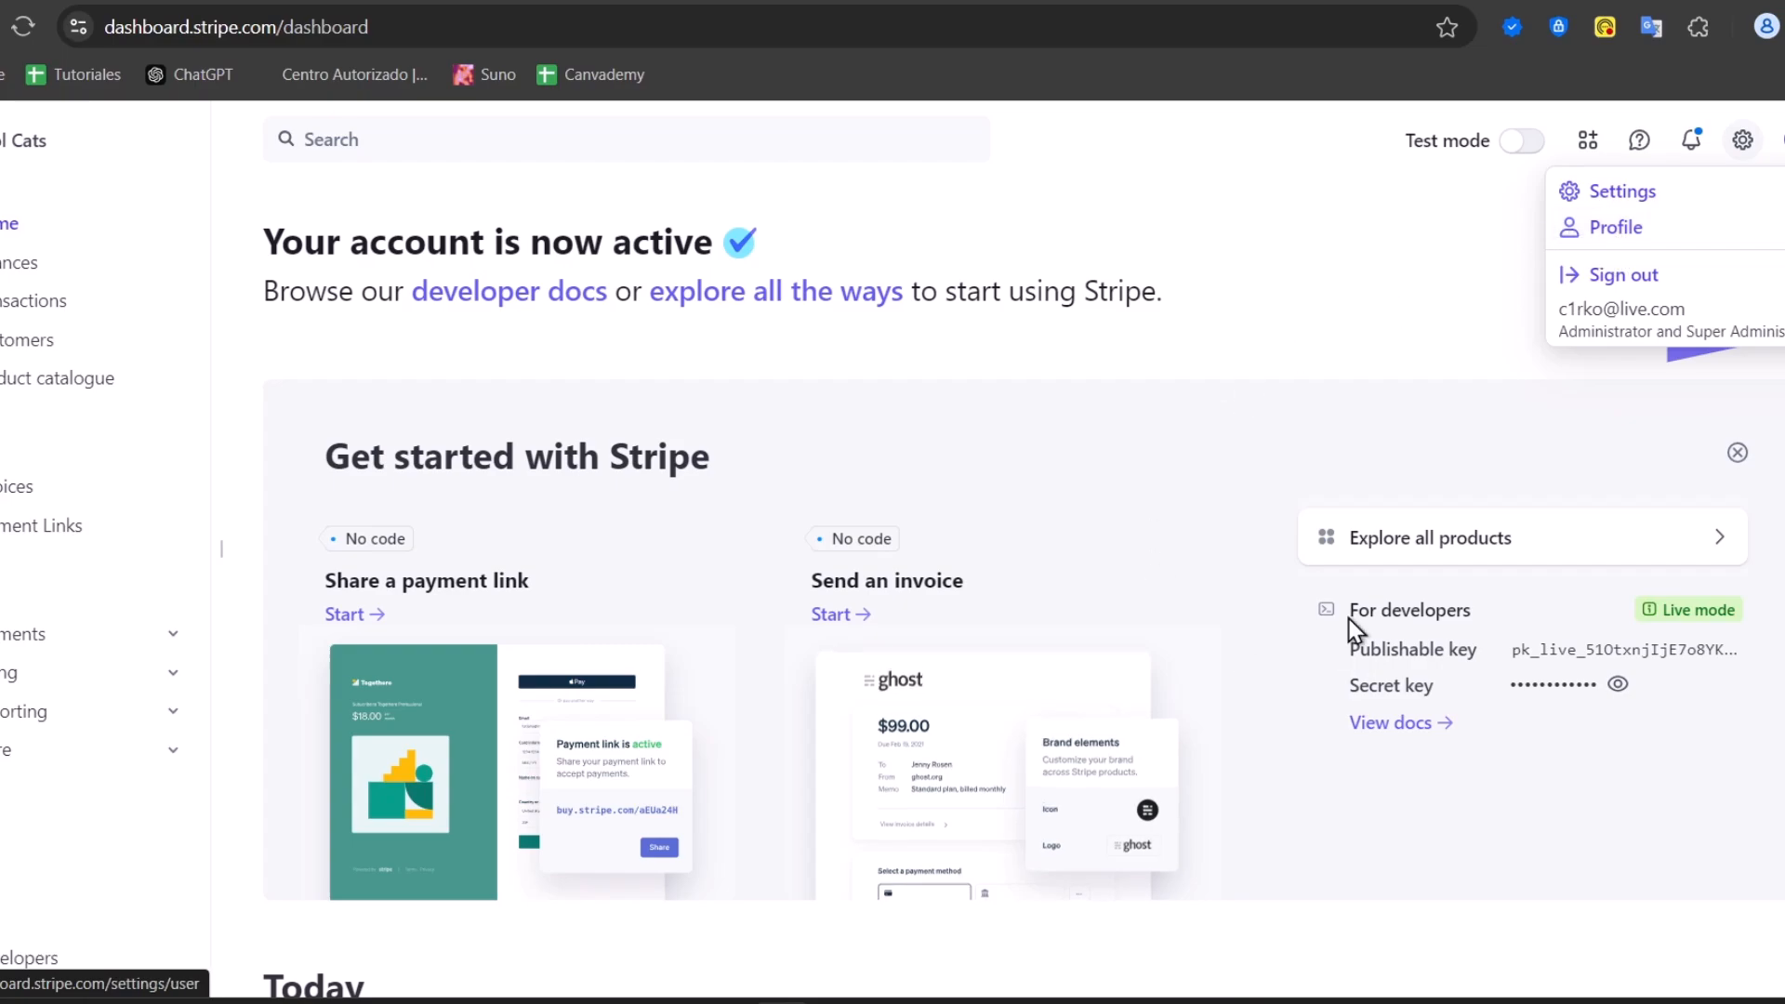
click(1402, 328)
click(21, 265)
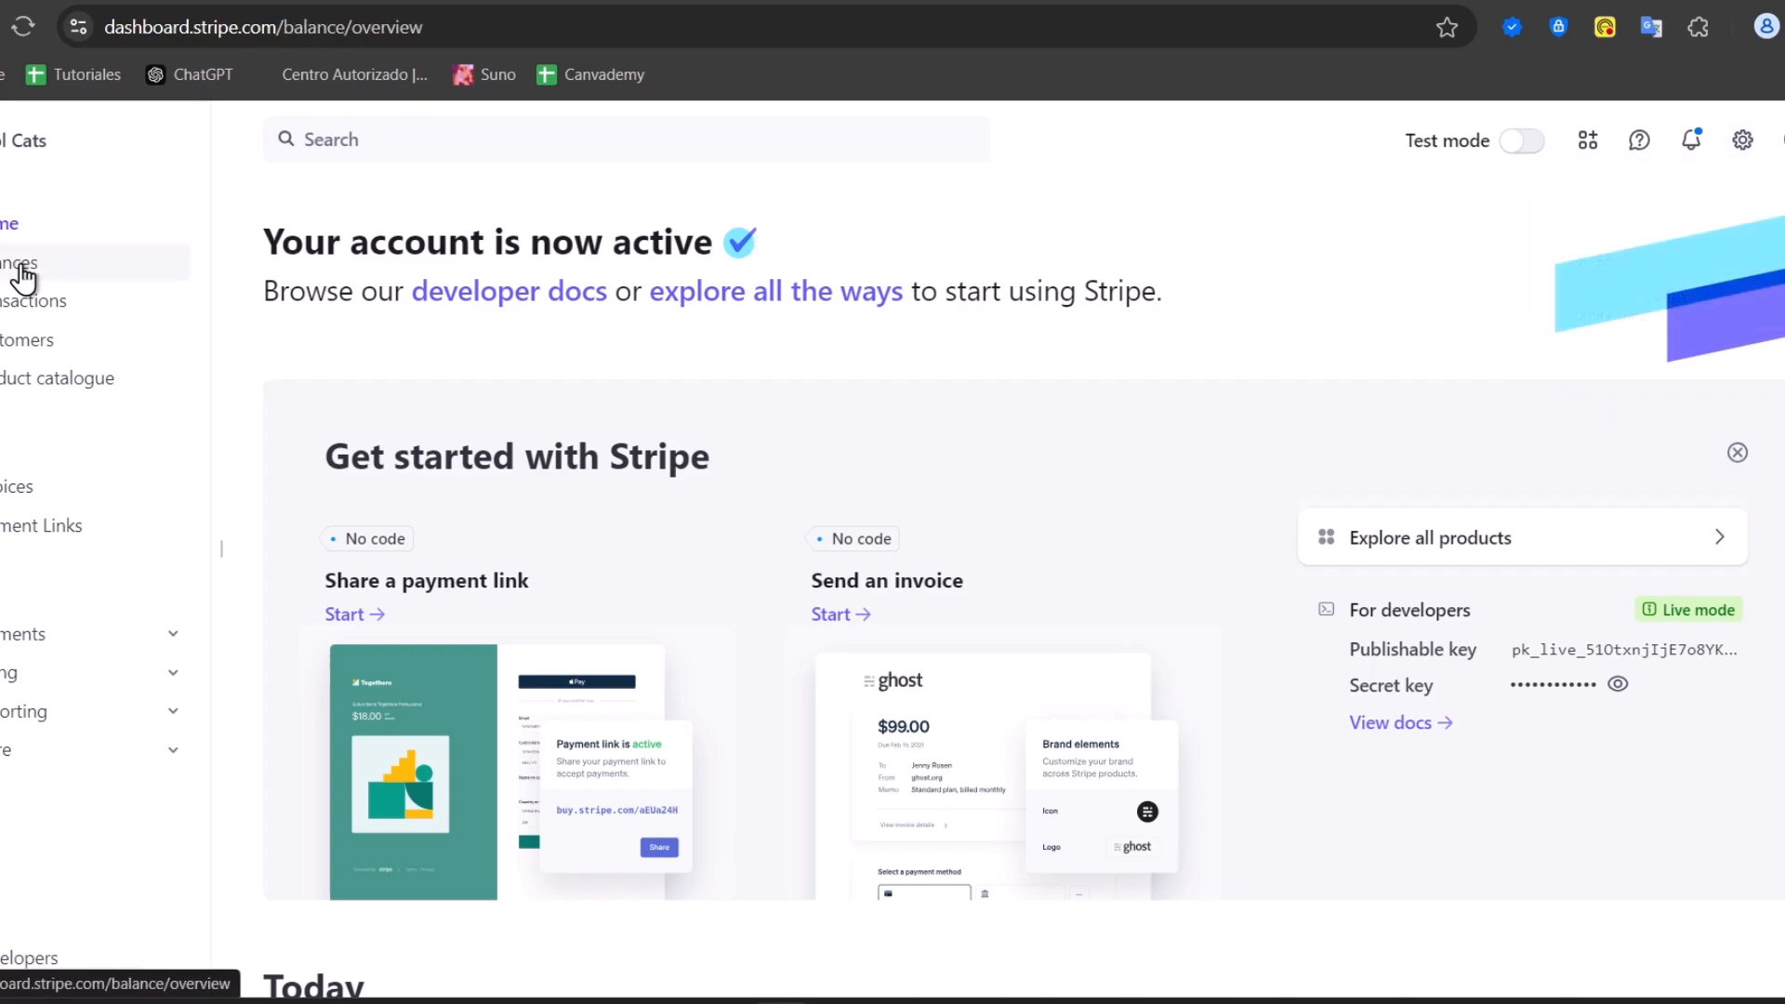
click(51, 150)
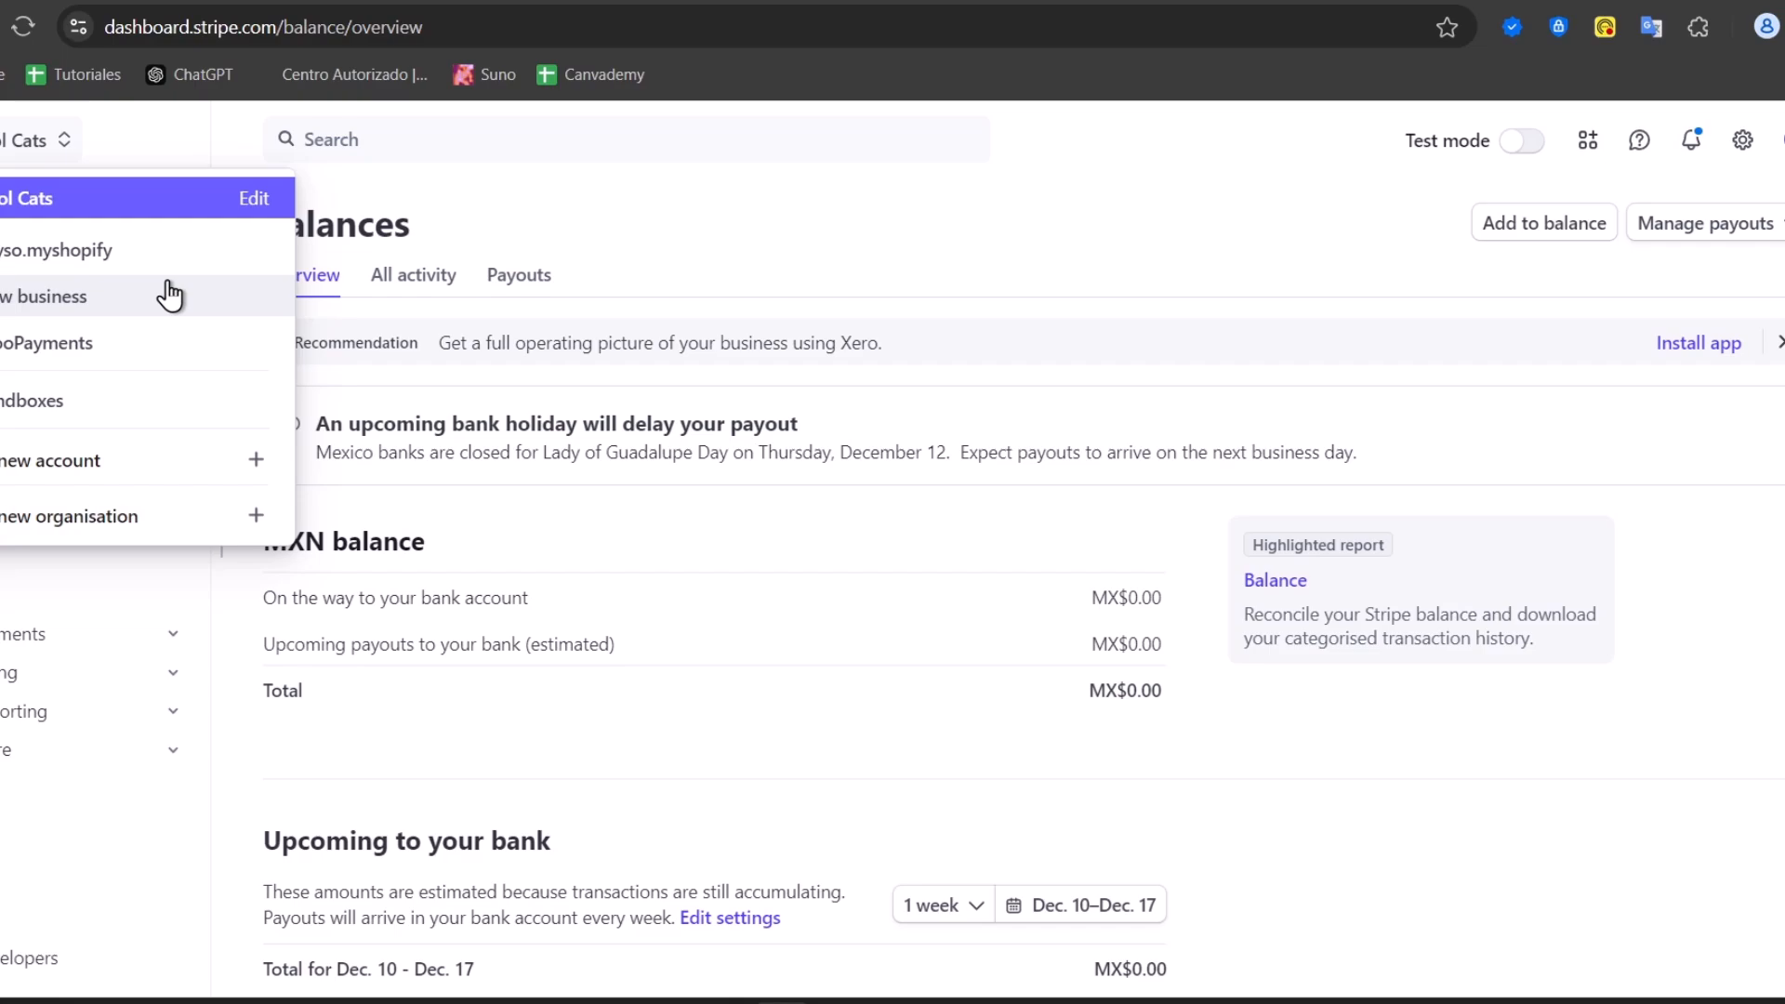
click(107, 335)
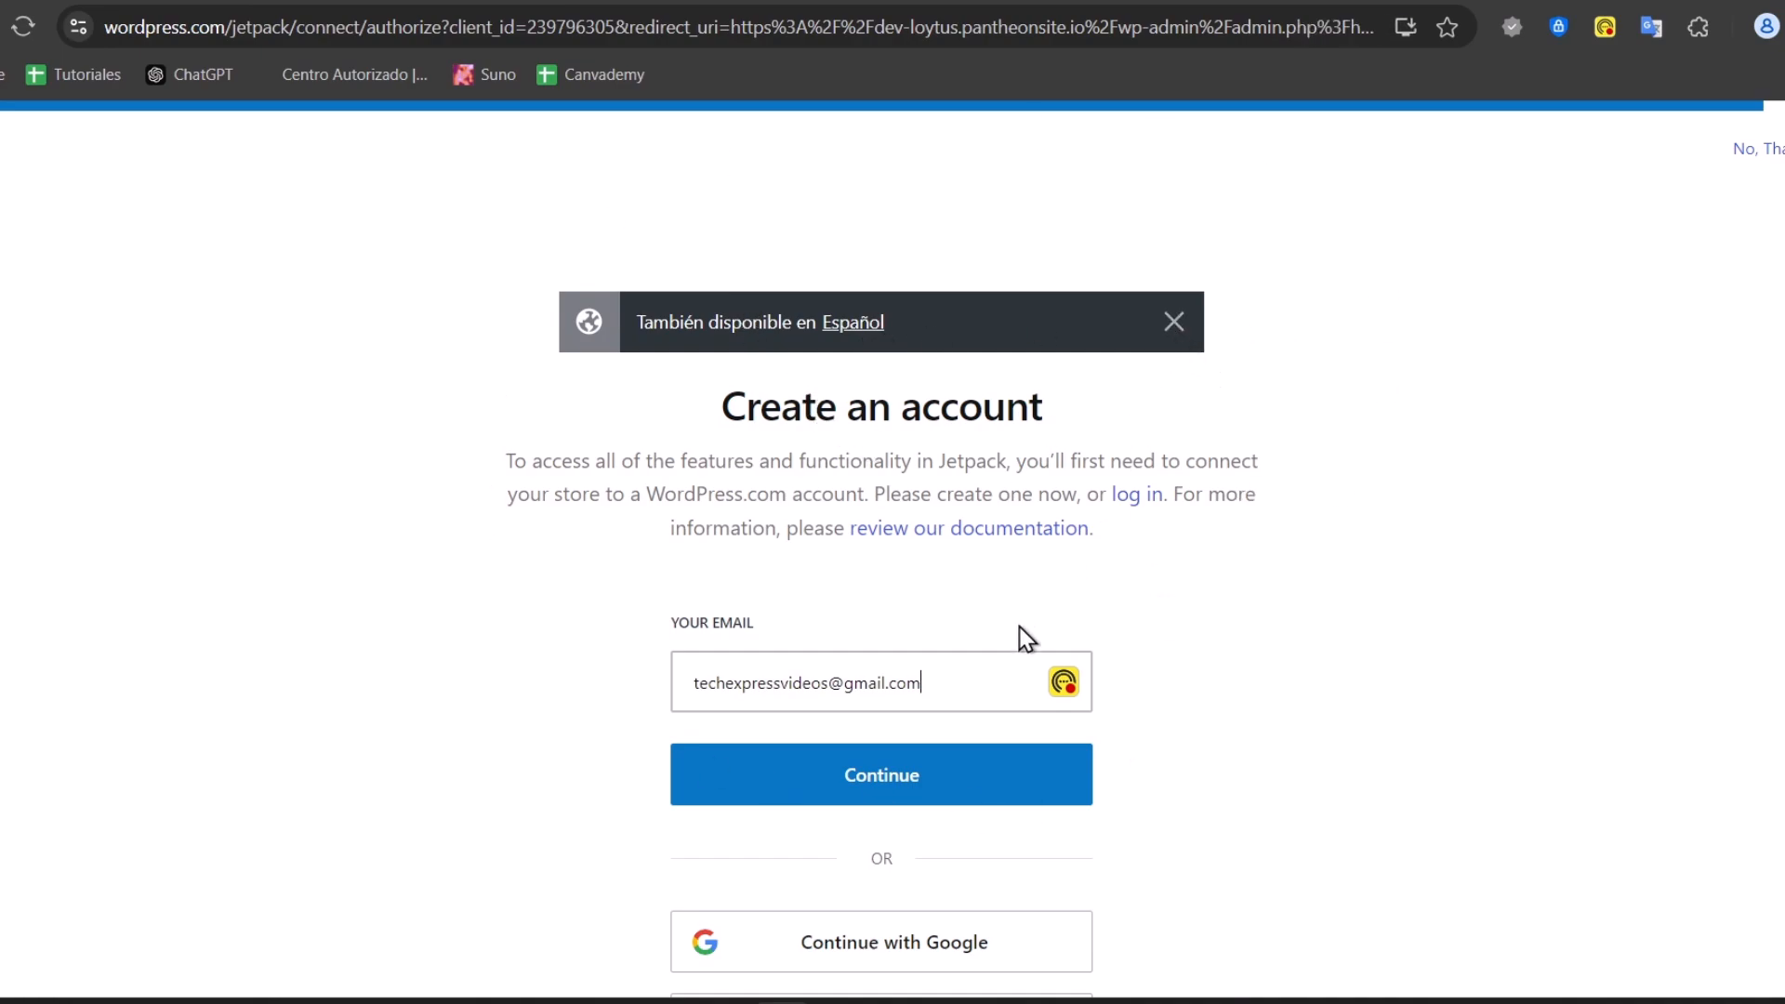
- Connect the store to WordPress.com by signing in with the Google account instead of creating an account by email
click(924, 761)
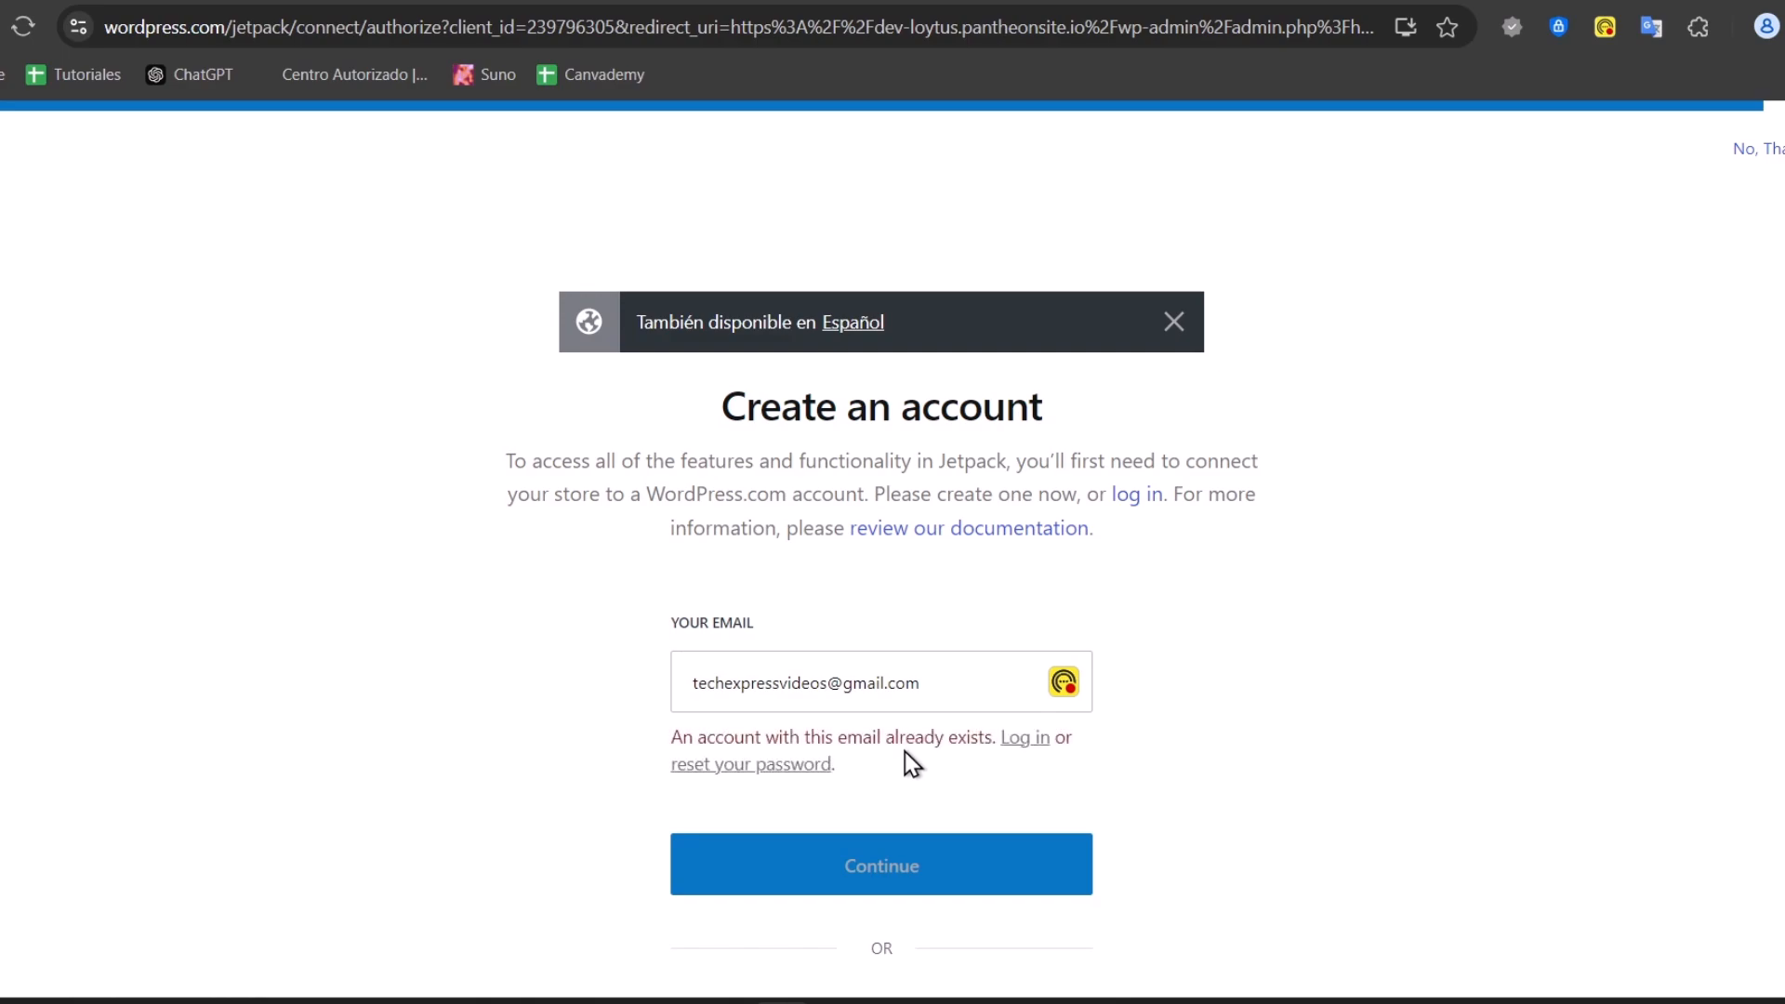
scroll(902, 758, down, 5)
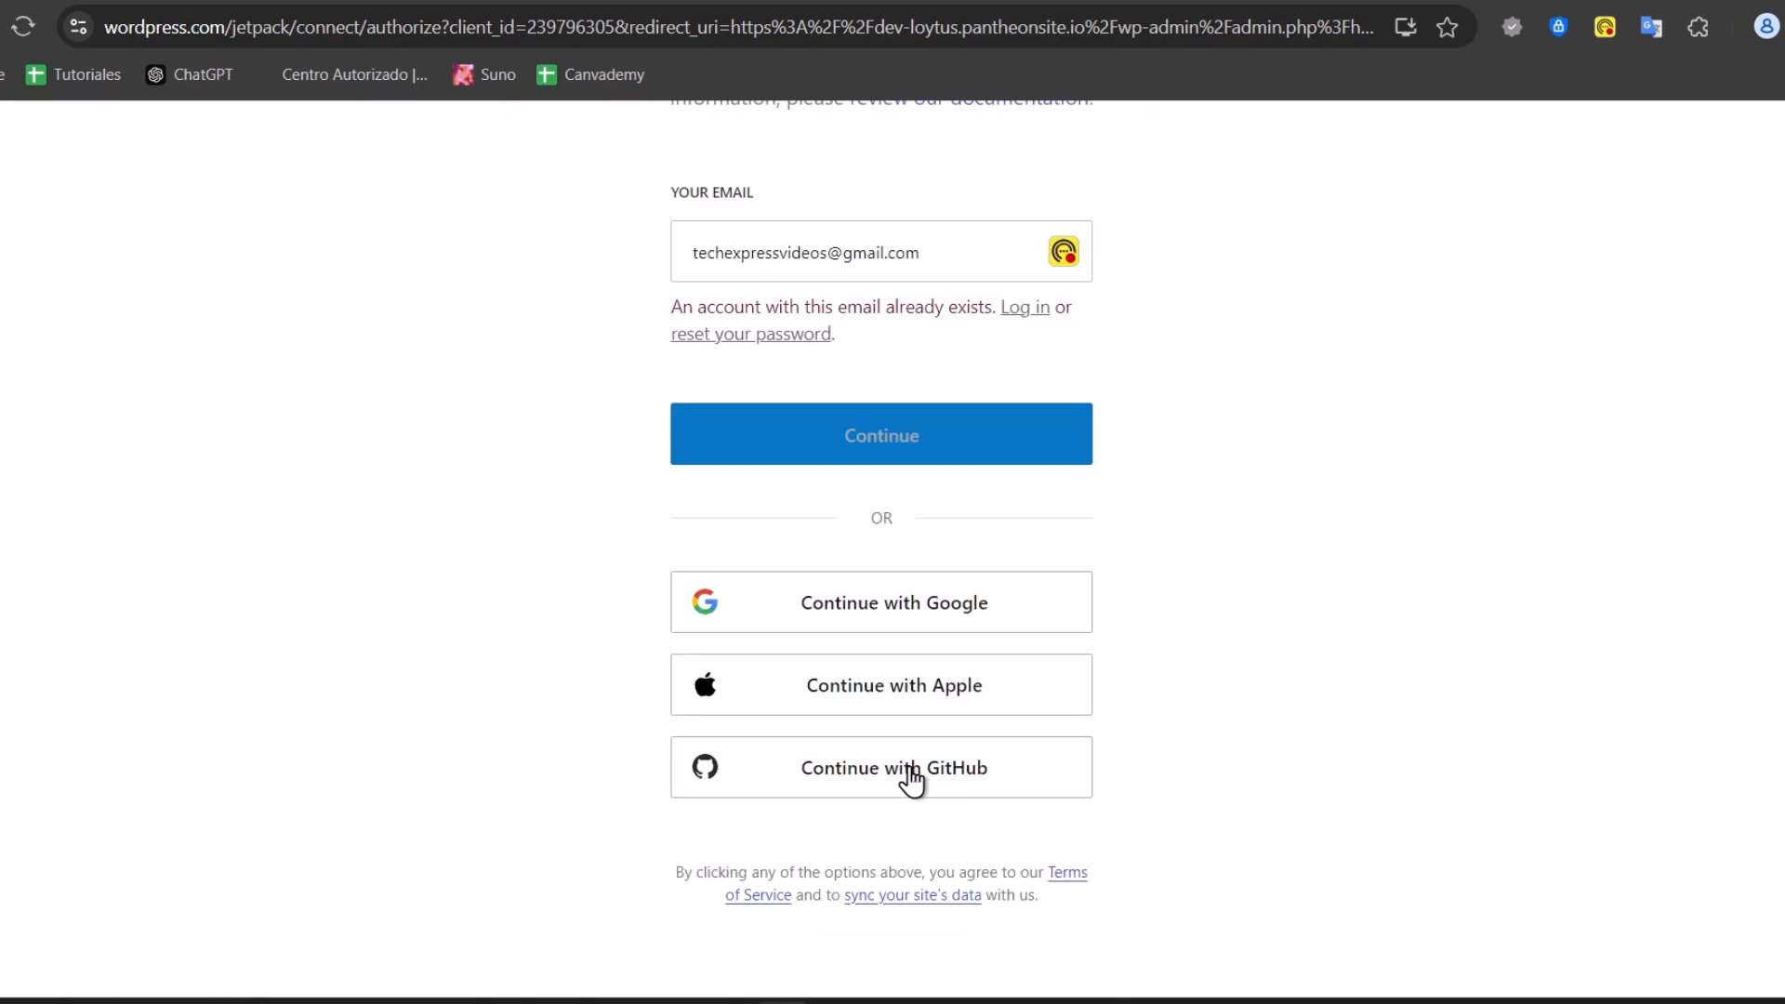
click(955, 613)
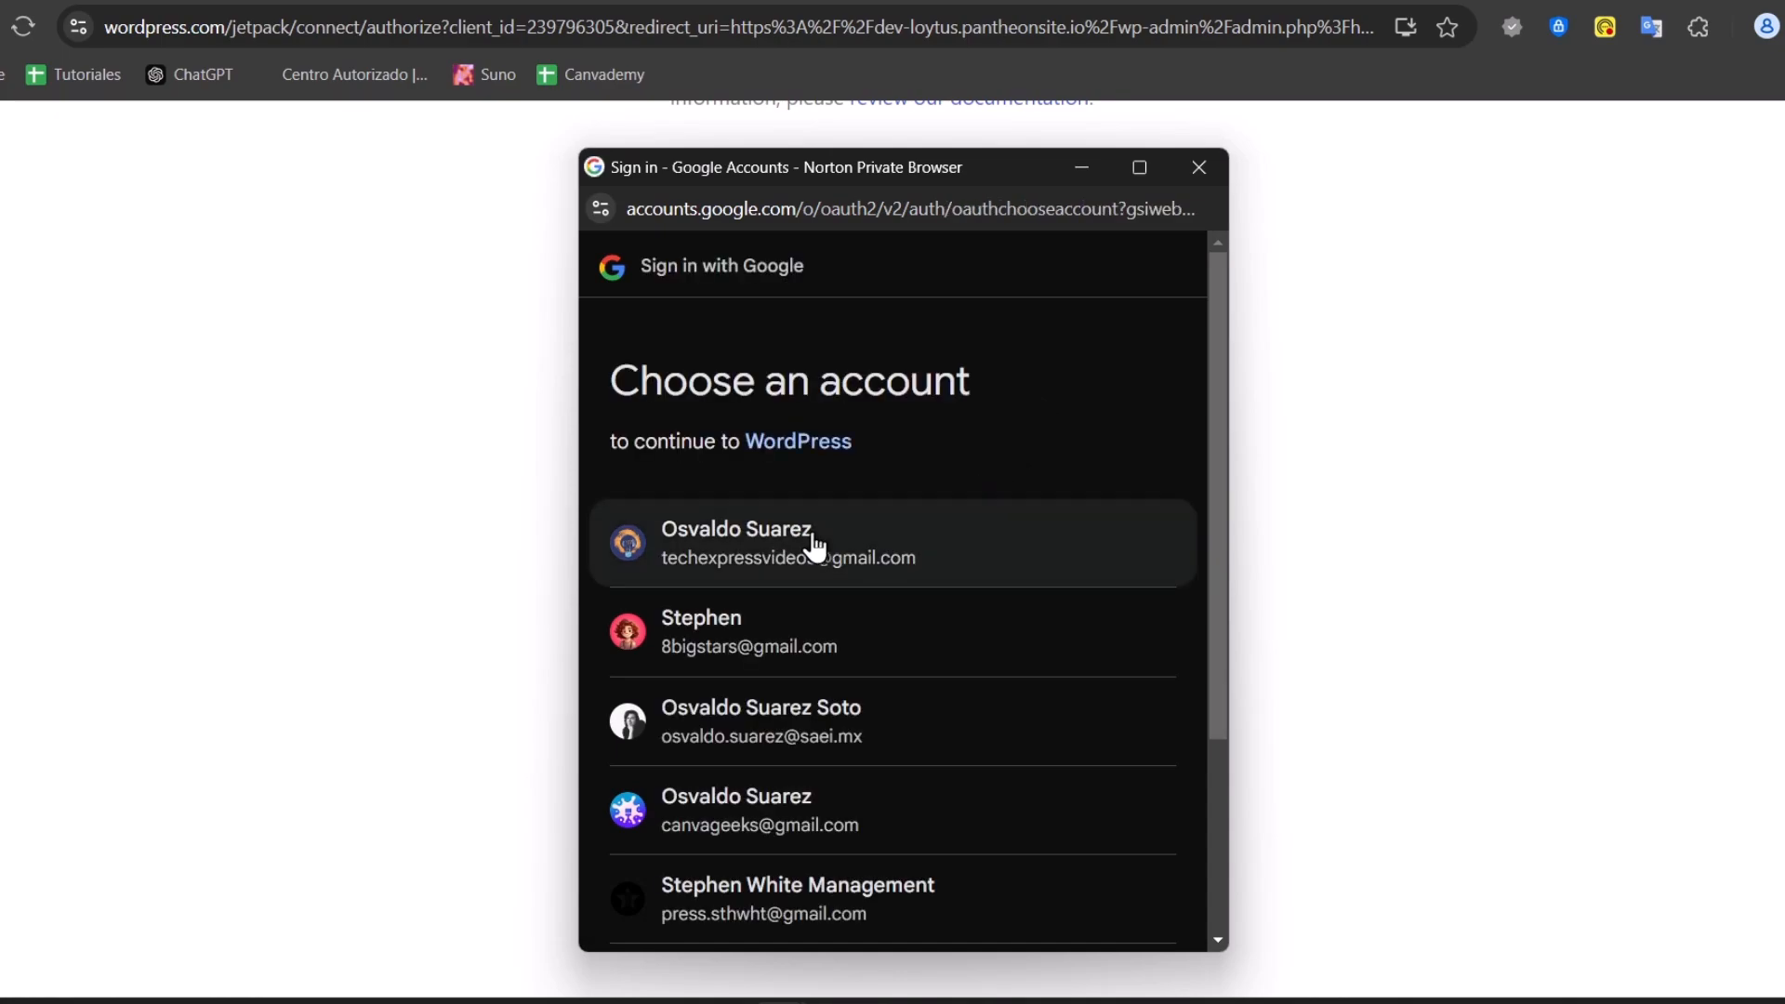
click(814, 539)
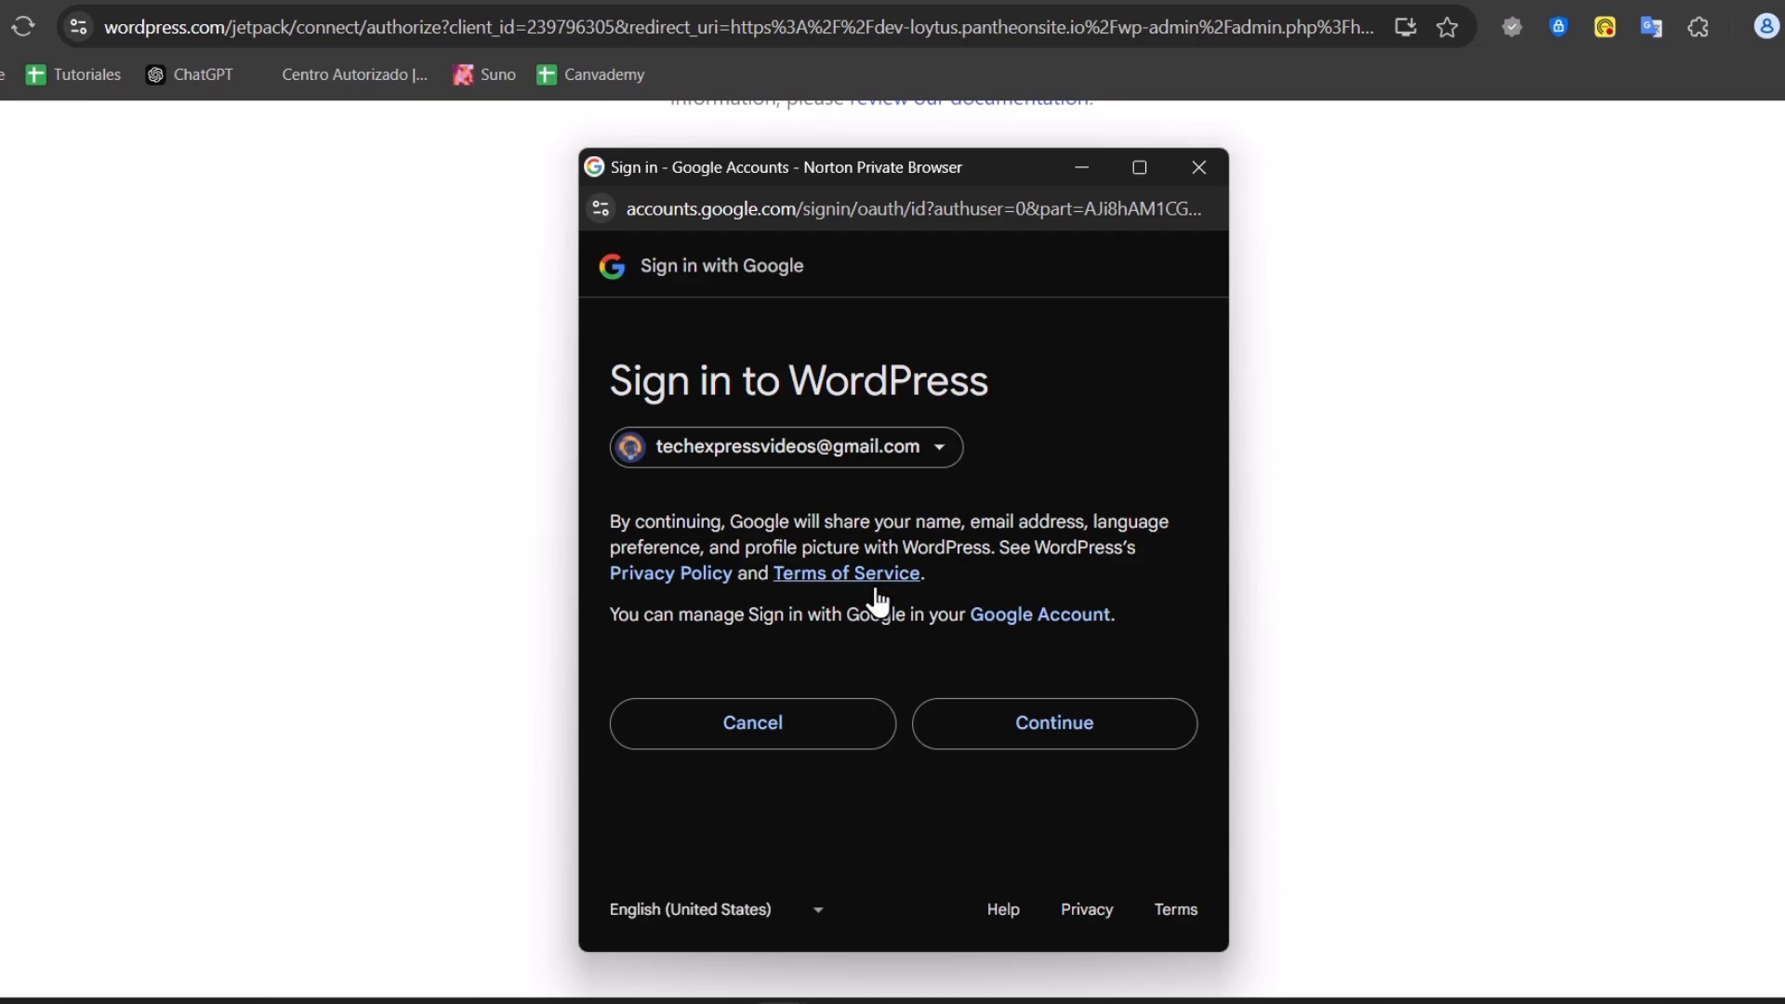
click(1053, 725)
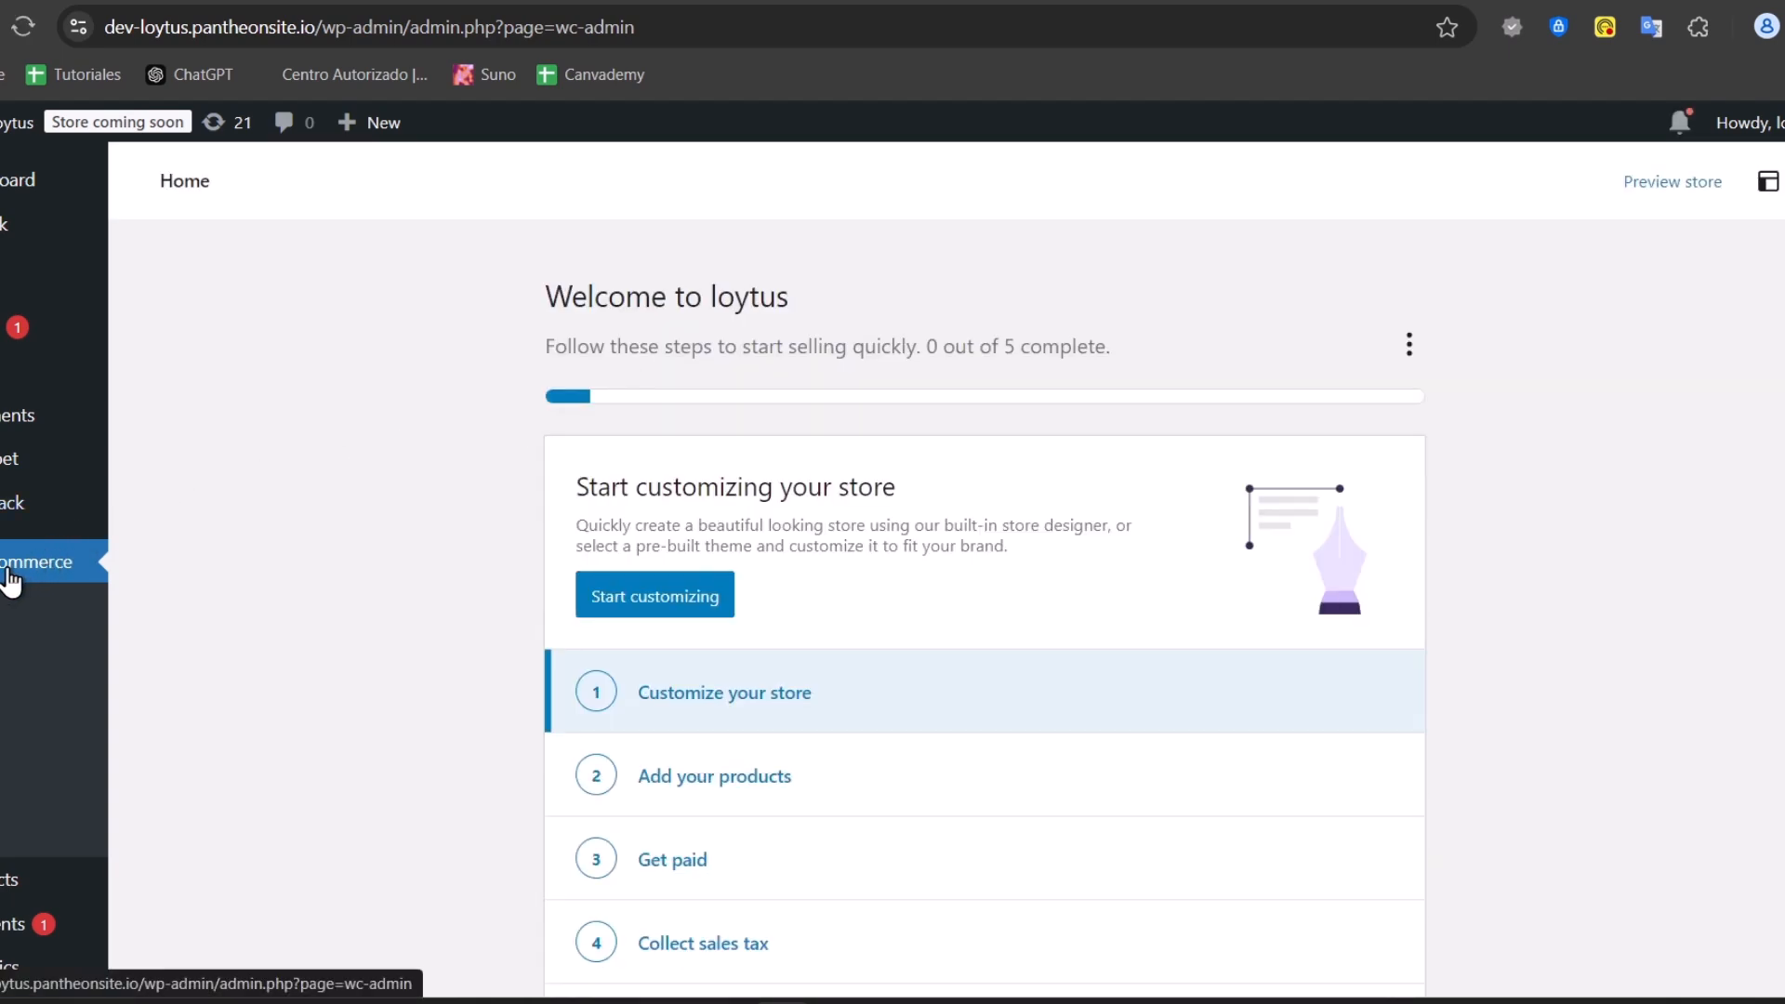
- Look over the WooCommerce store setup tasks and open the Get paid task
scroll(965, 761, down, 5)
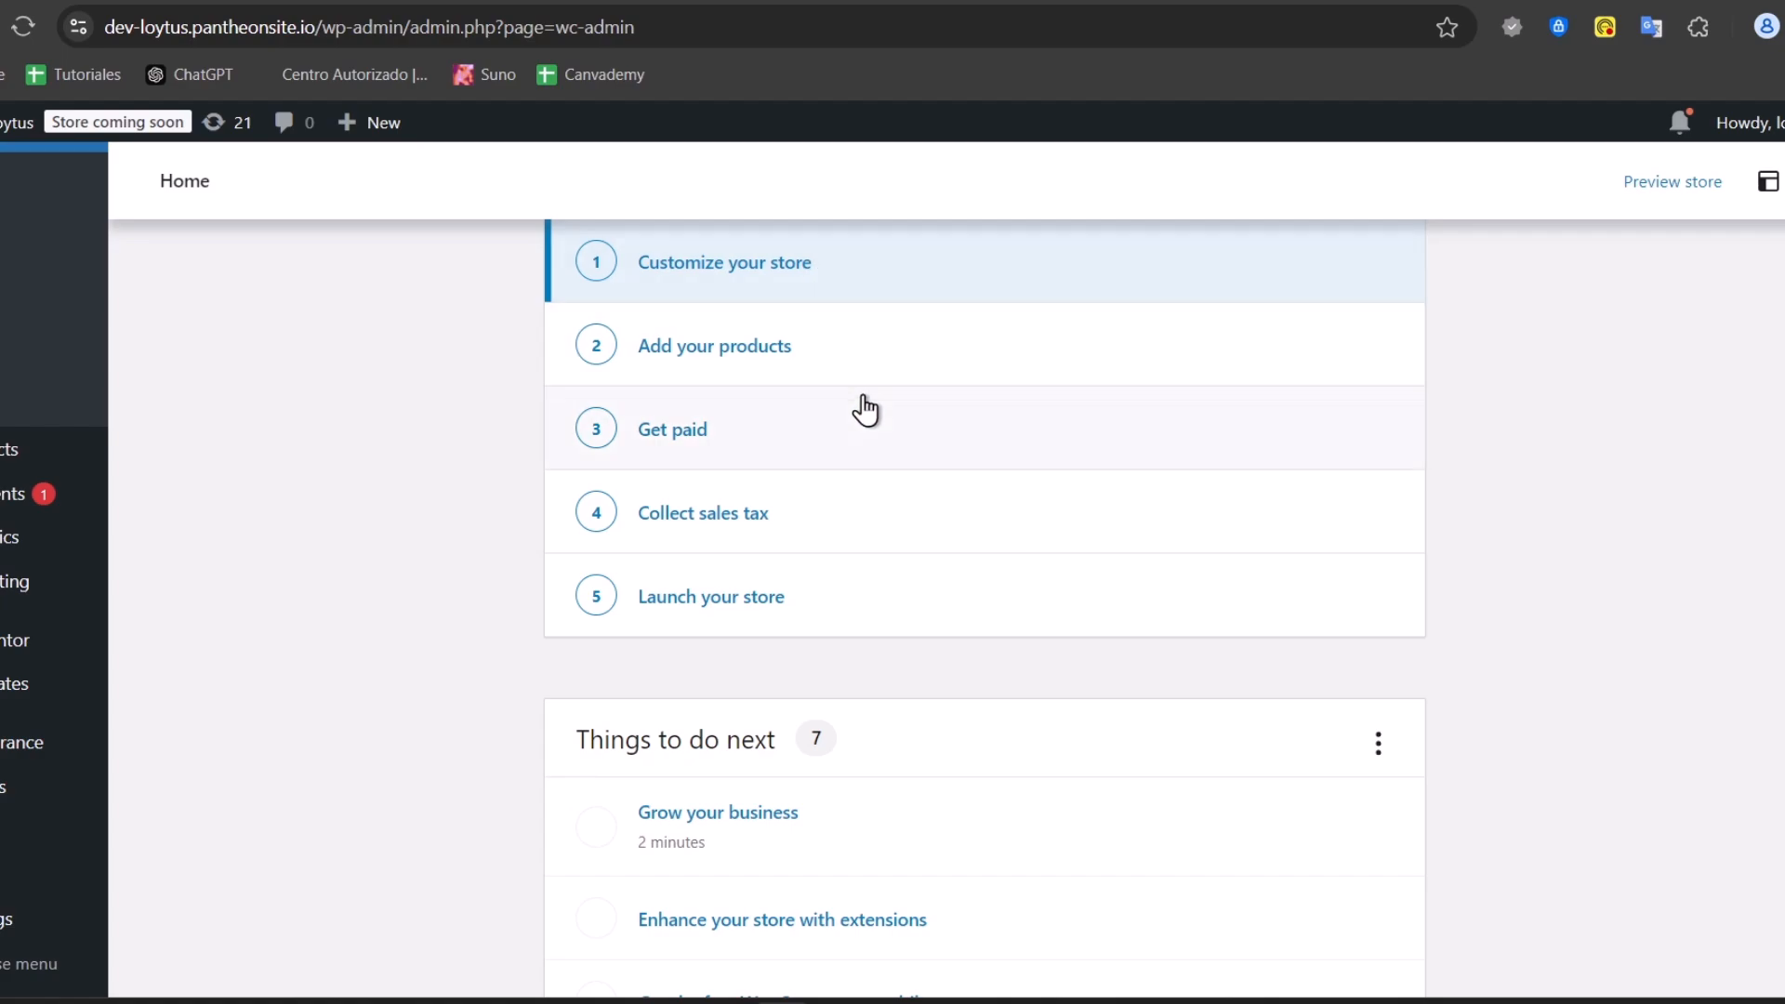
scroll(879, 705, down, 10)
scroll(878, 705, up, 14)
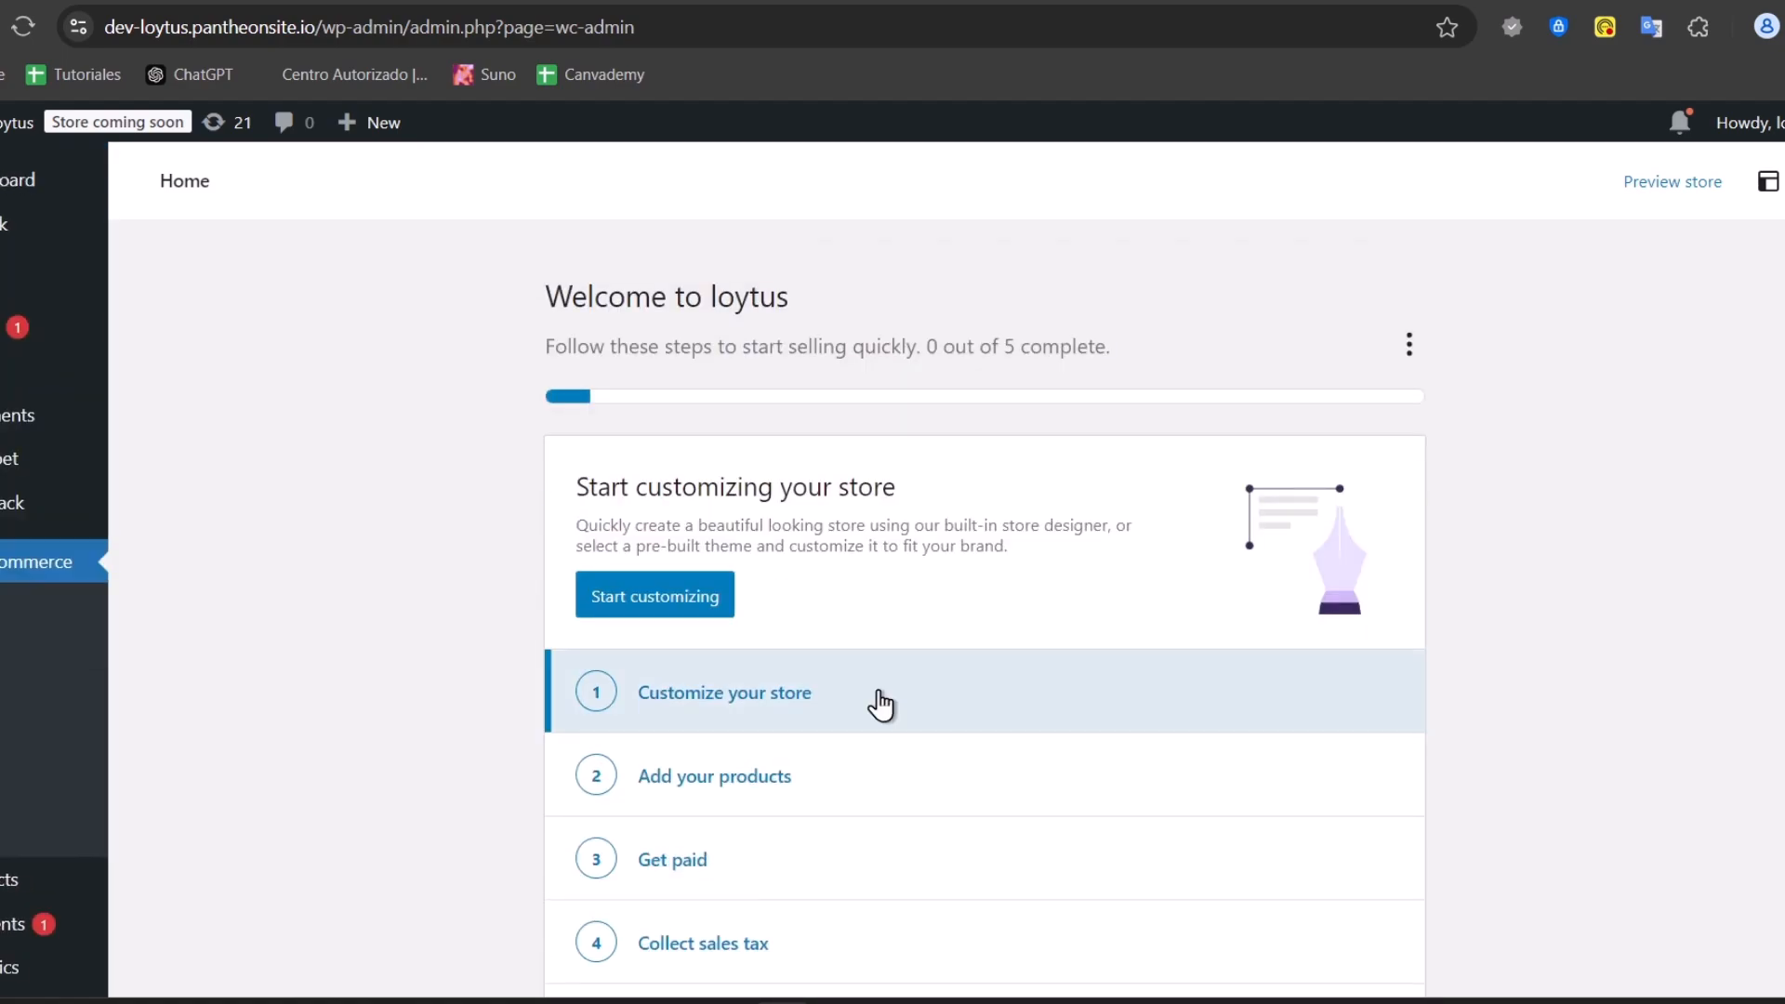
scroll(879, 705, down, 5)
click(709, 453)
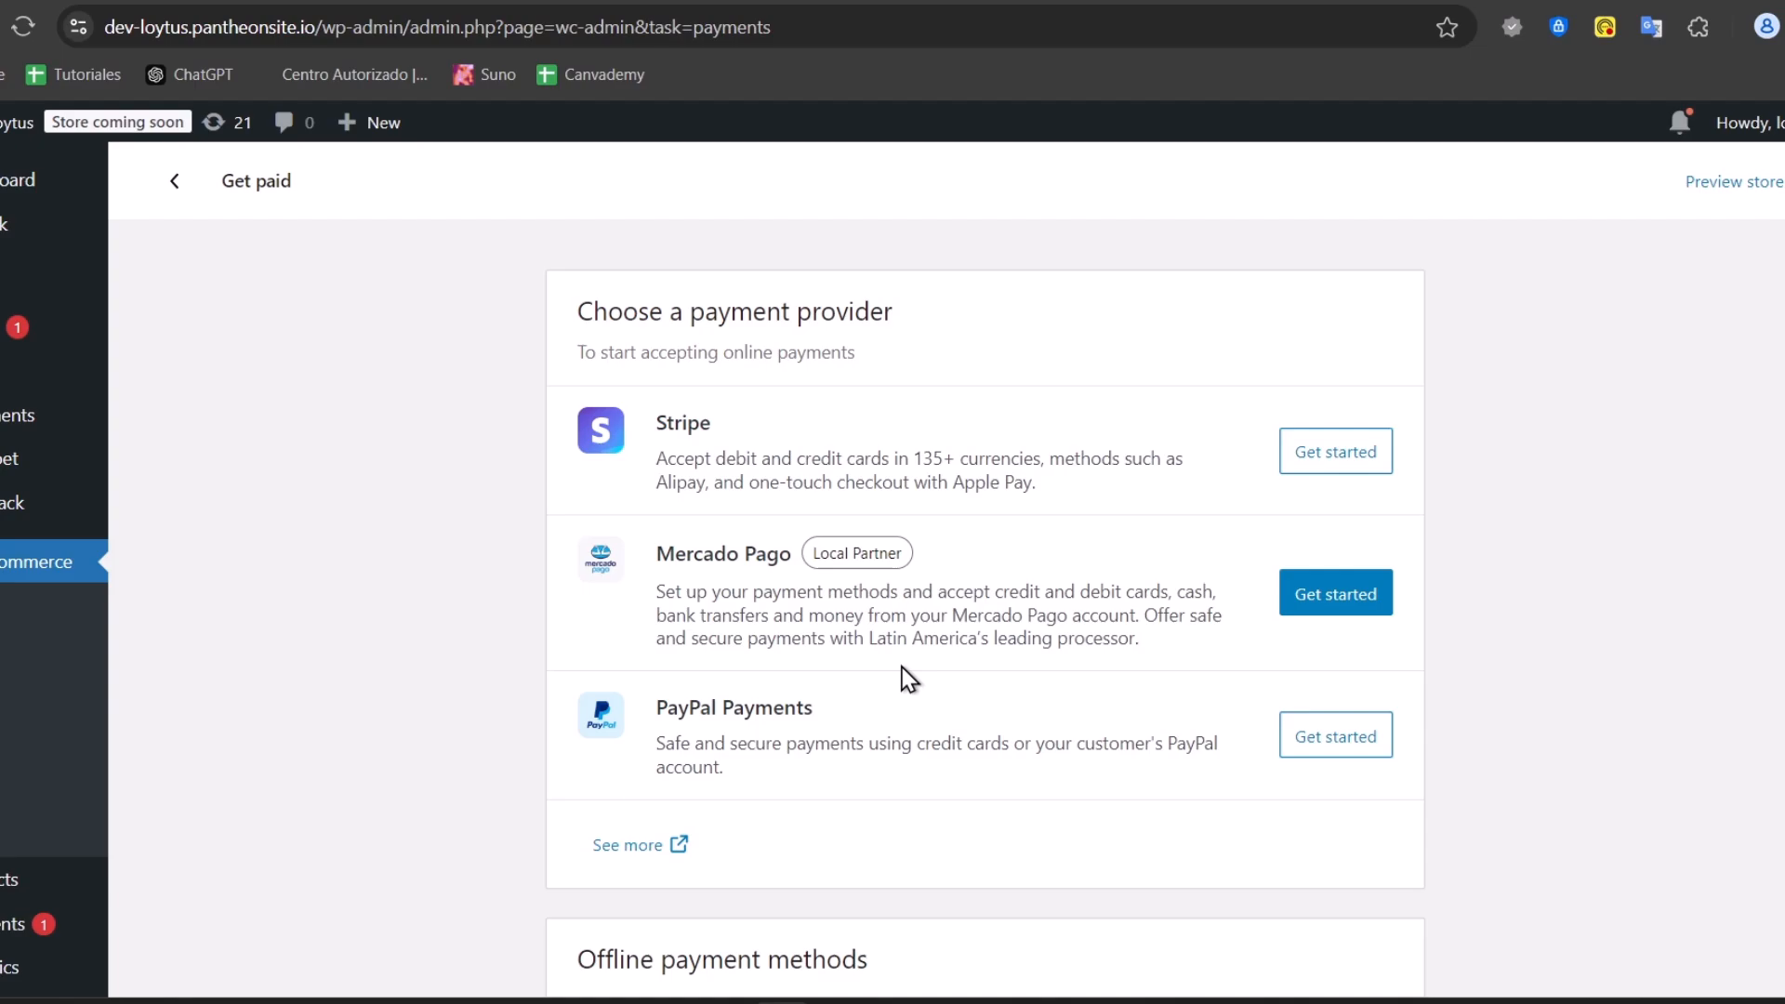
- Review the online and offline payment options and start setting up Stripe as the payment provider
drag(646, 430, 733, 426)
scroll(733, 427, down, 5)
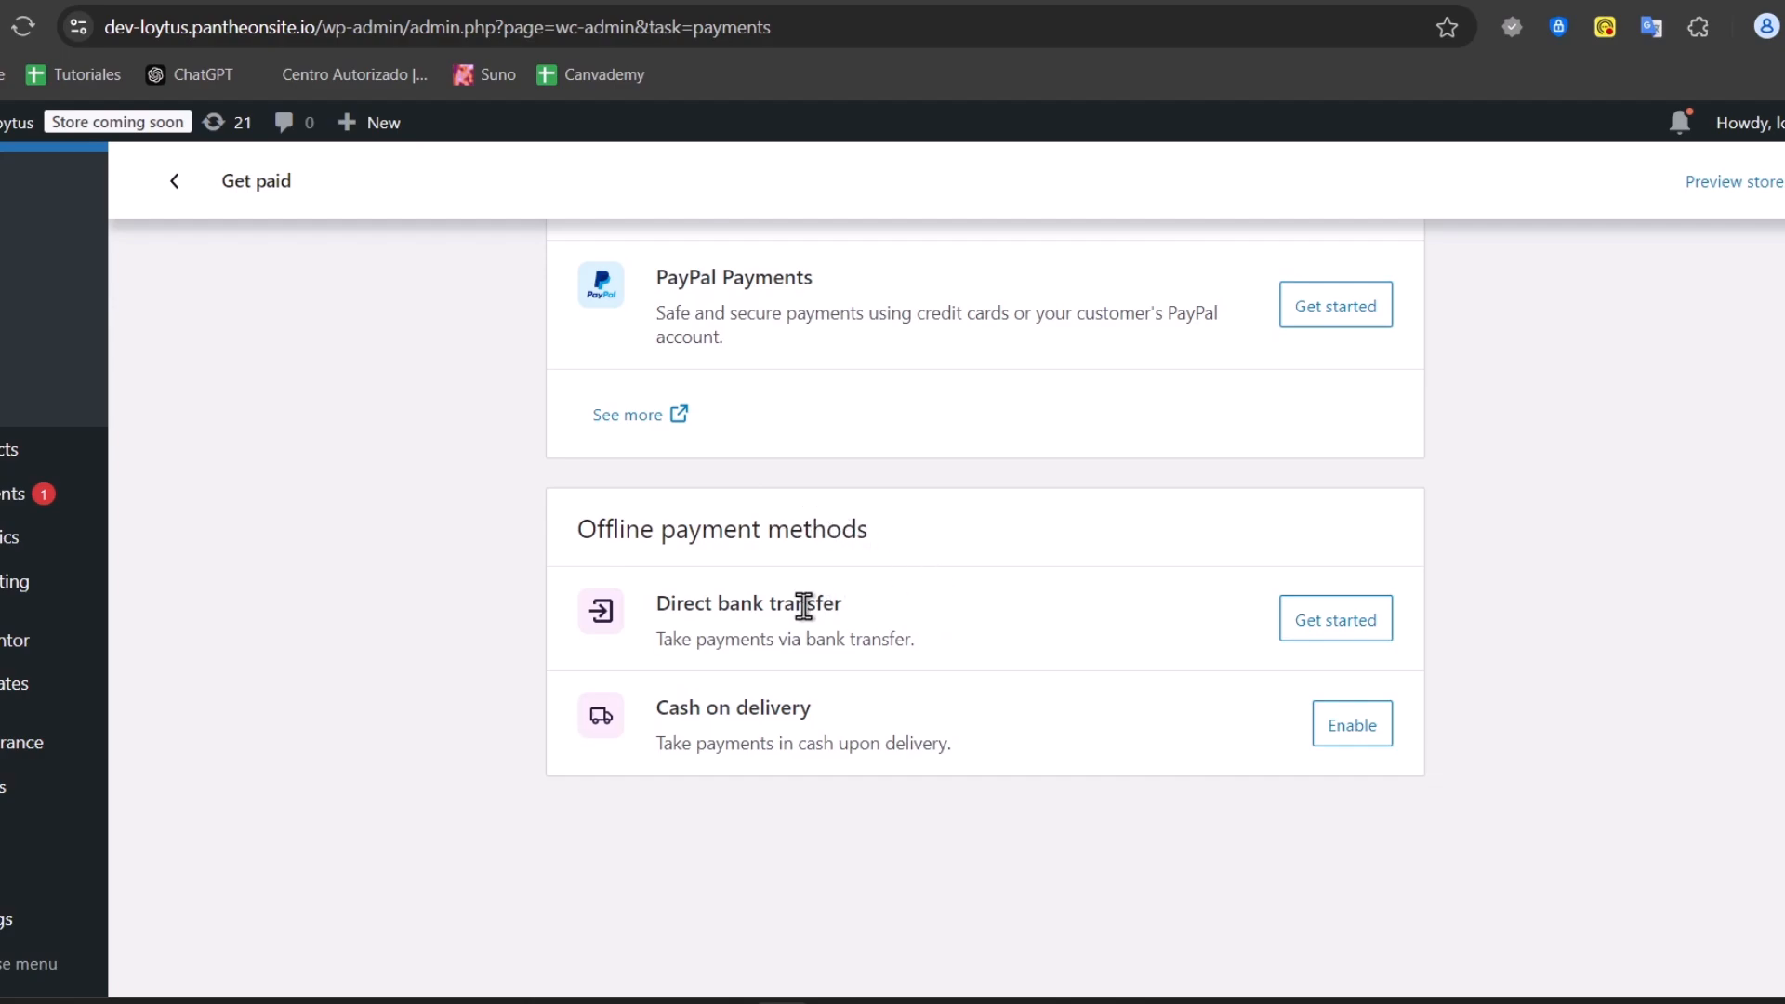
scroll(1055, 735, up, 5)
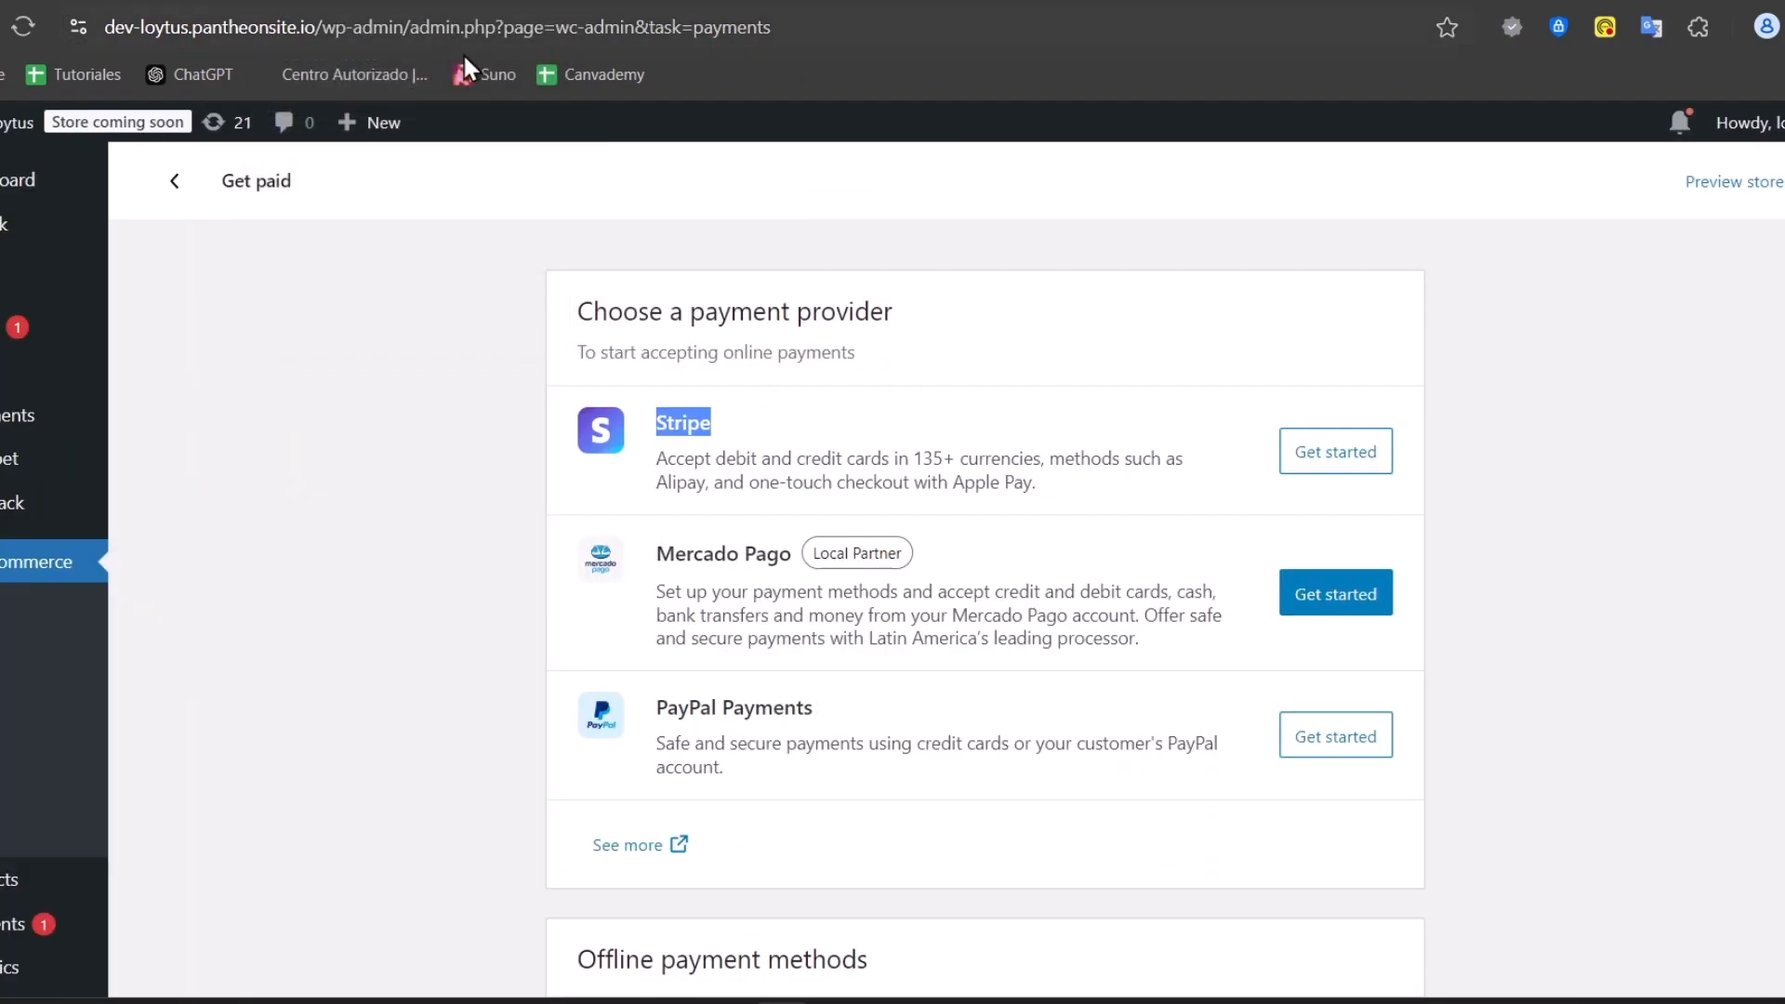
click(1377, 465)
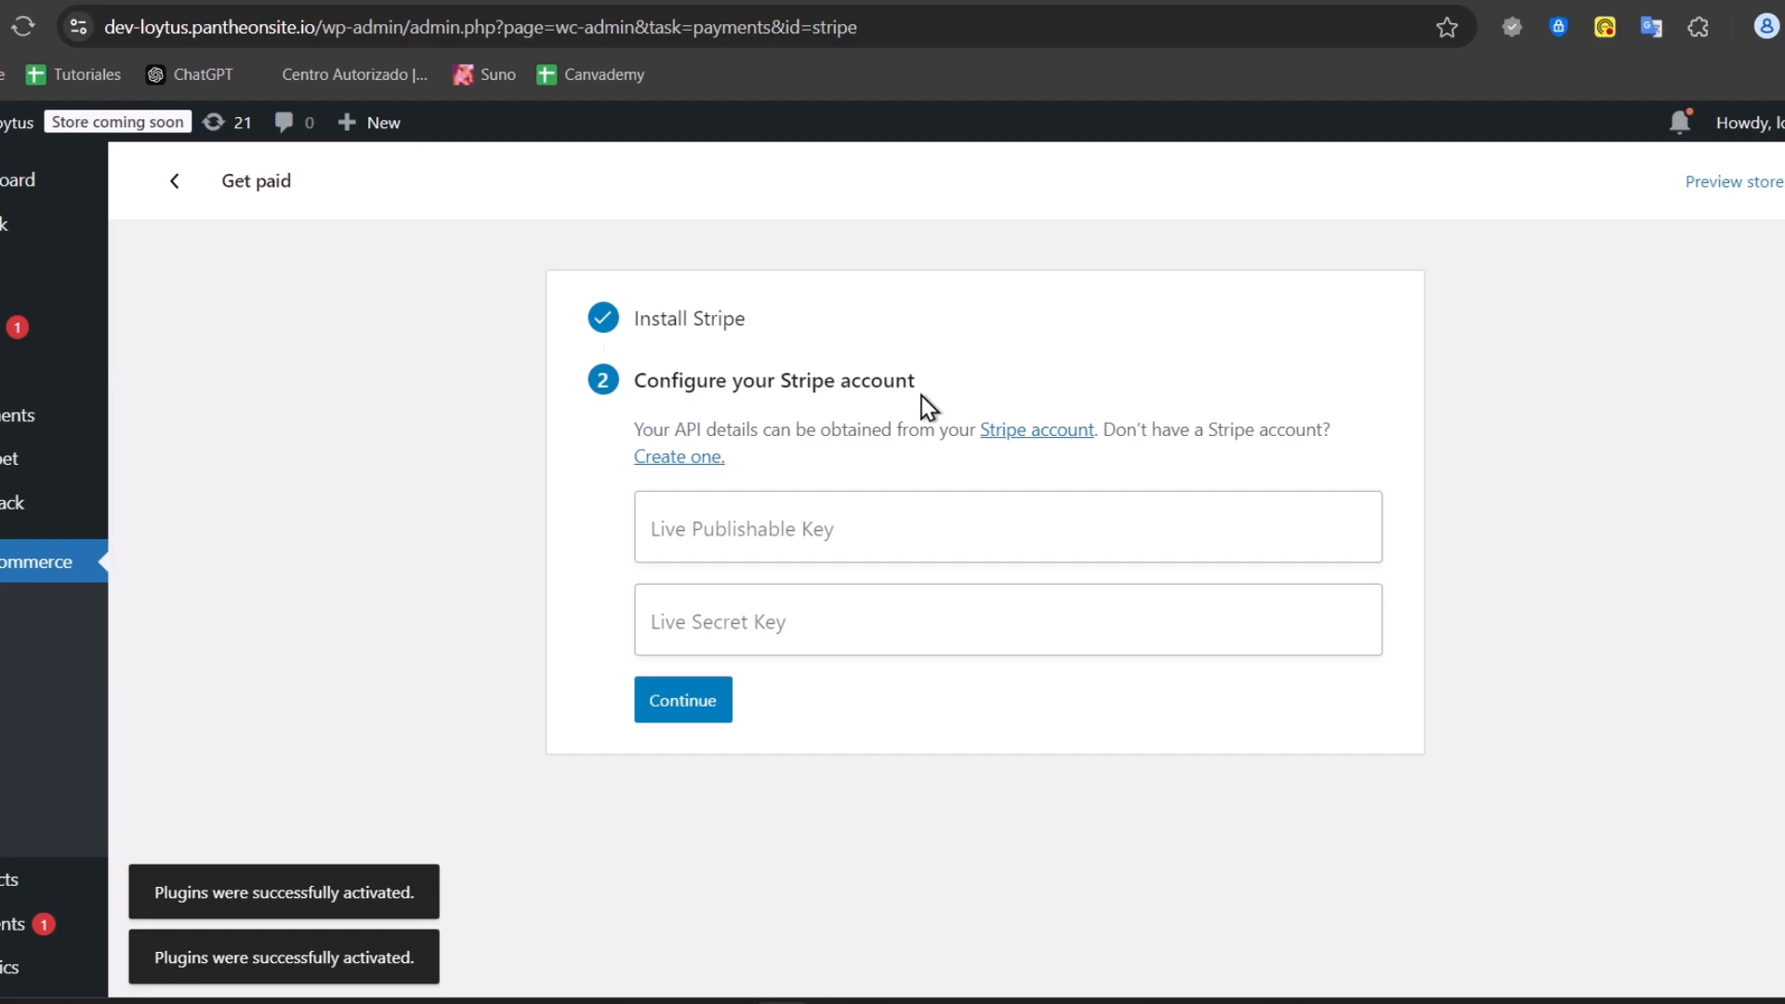
- Examine the Stripe account configuration form and its Live Publishable Key and Live Secret Key fields
drag(686, 429, 842, 419)
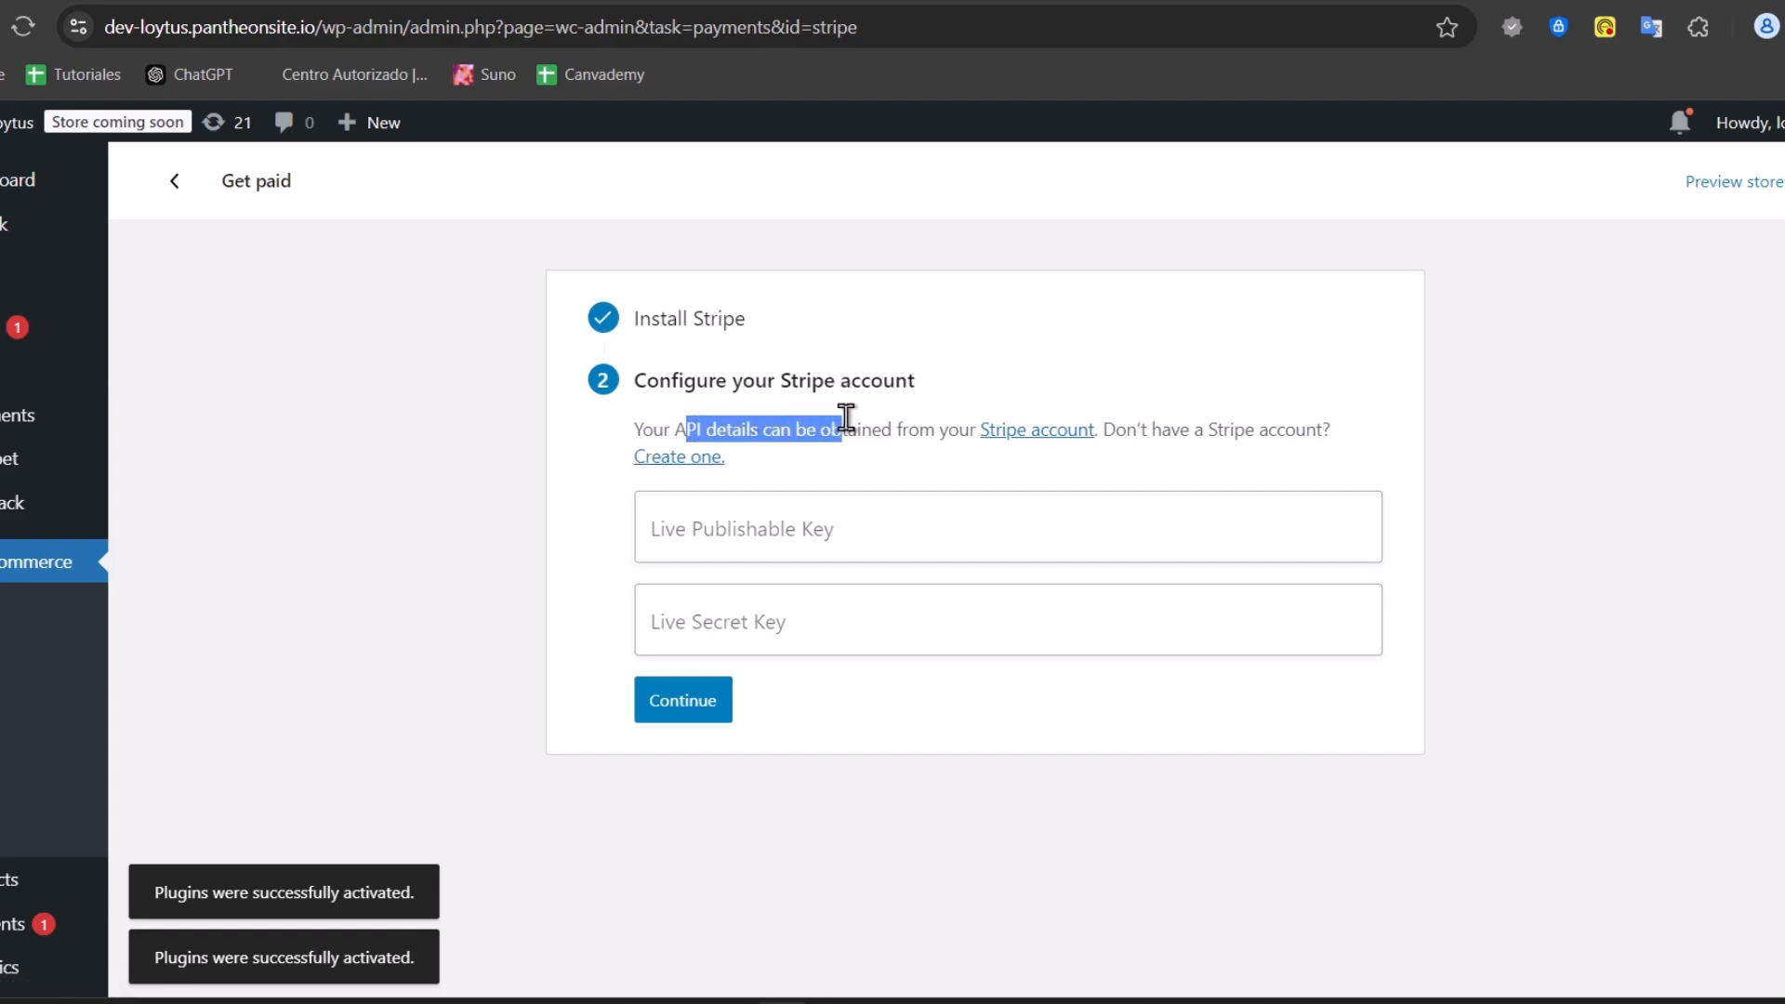
click(1364, 405)
click(739, 551)
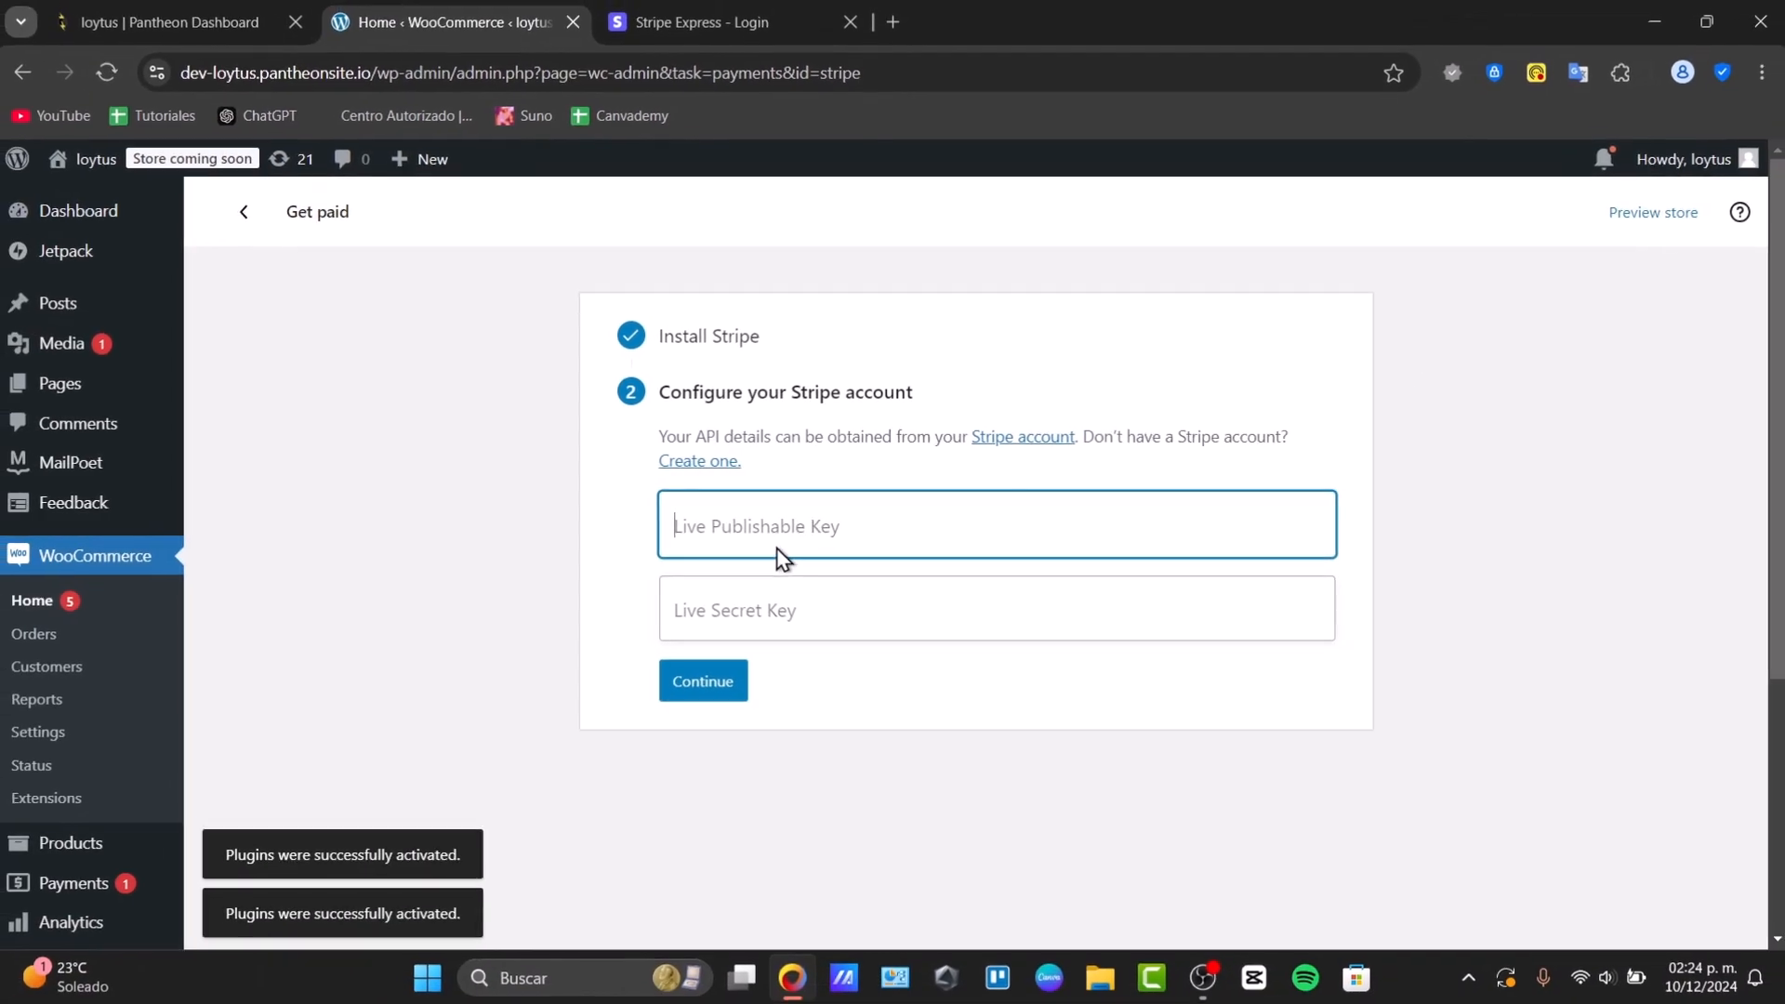
click(849, 603)
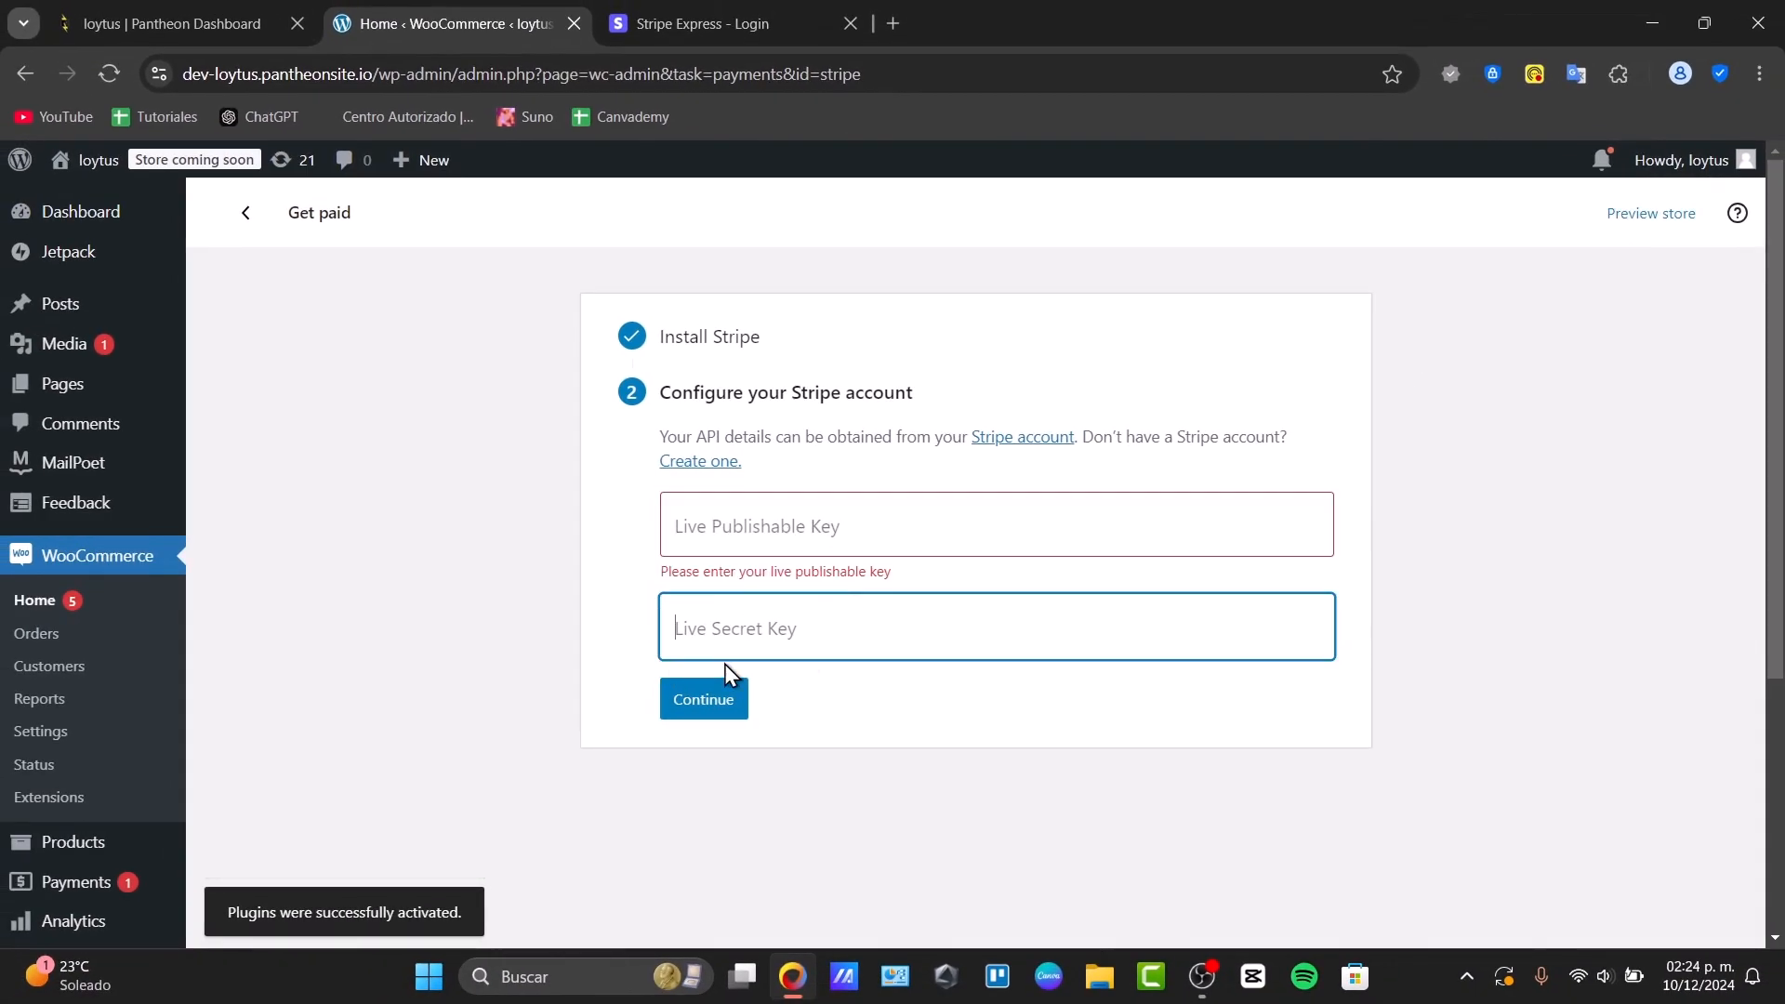
click(891, 681)
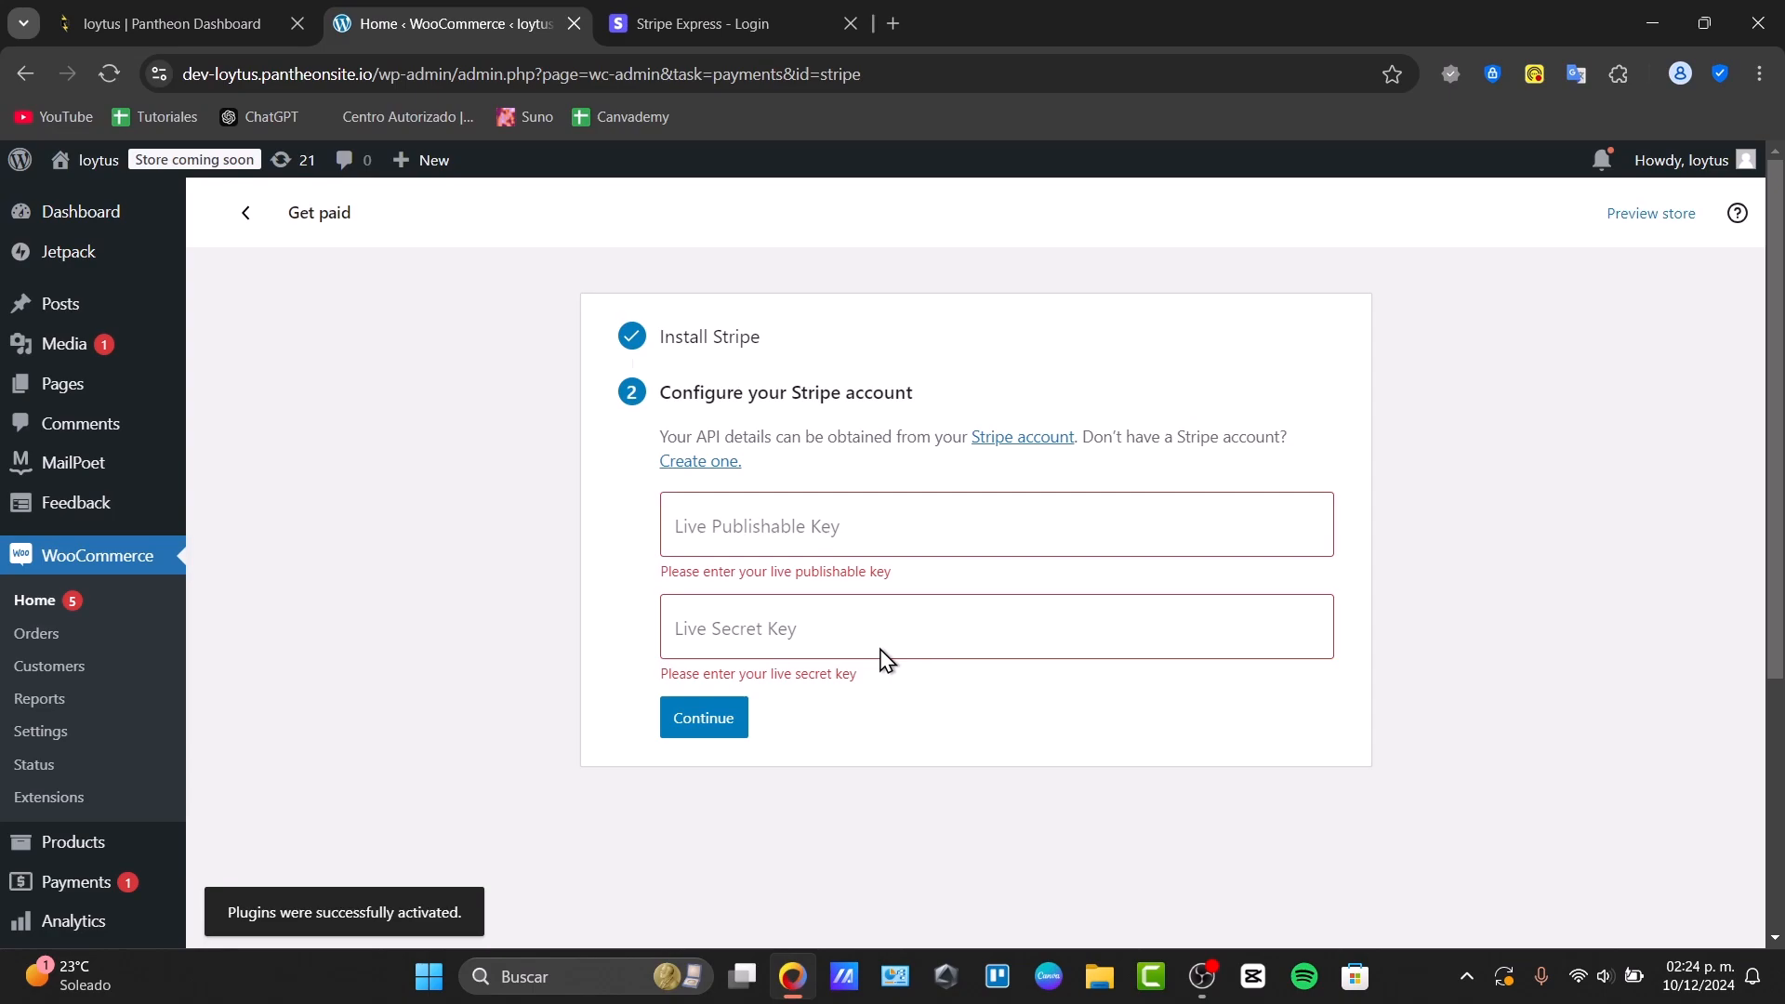
- Copy the live publishable key from the Stripe dashboard and paste it into WooCommerce's Live Publishable Key field
click(767, 9)
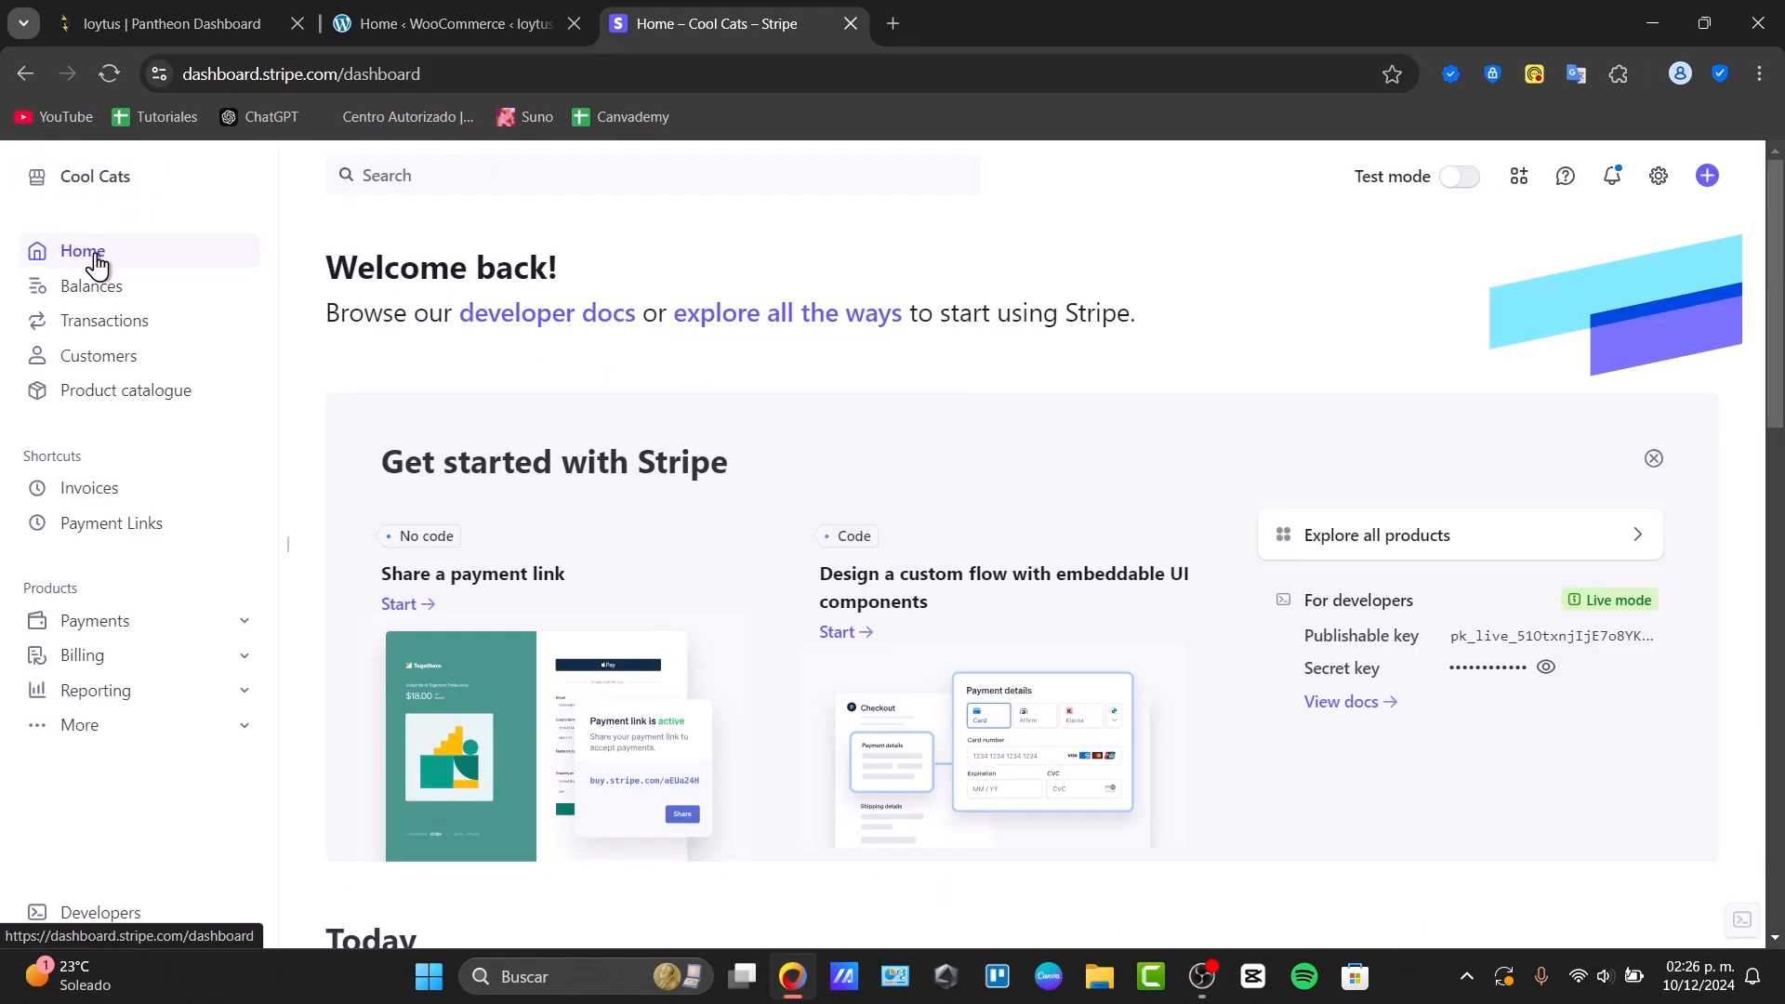
drag(694, 465, 739, 476)
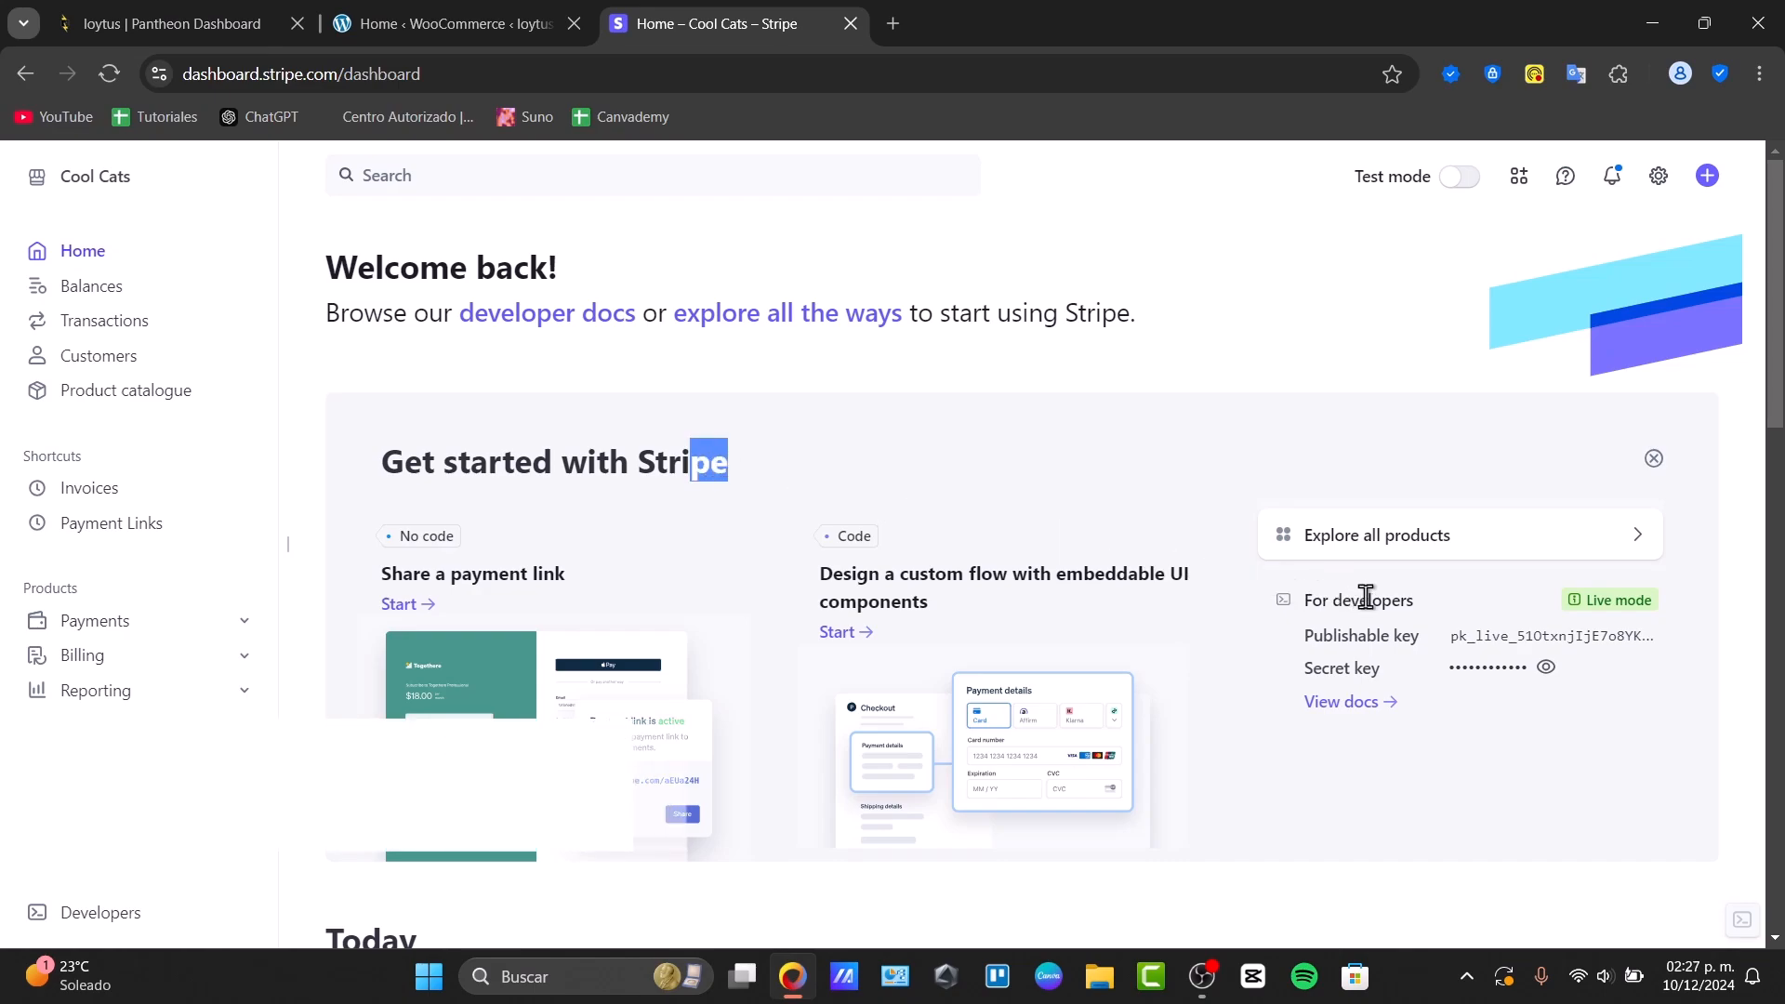
click(1590, 654)
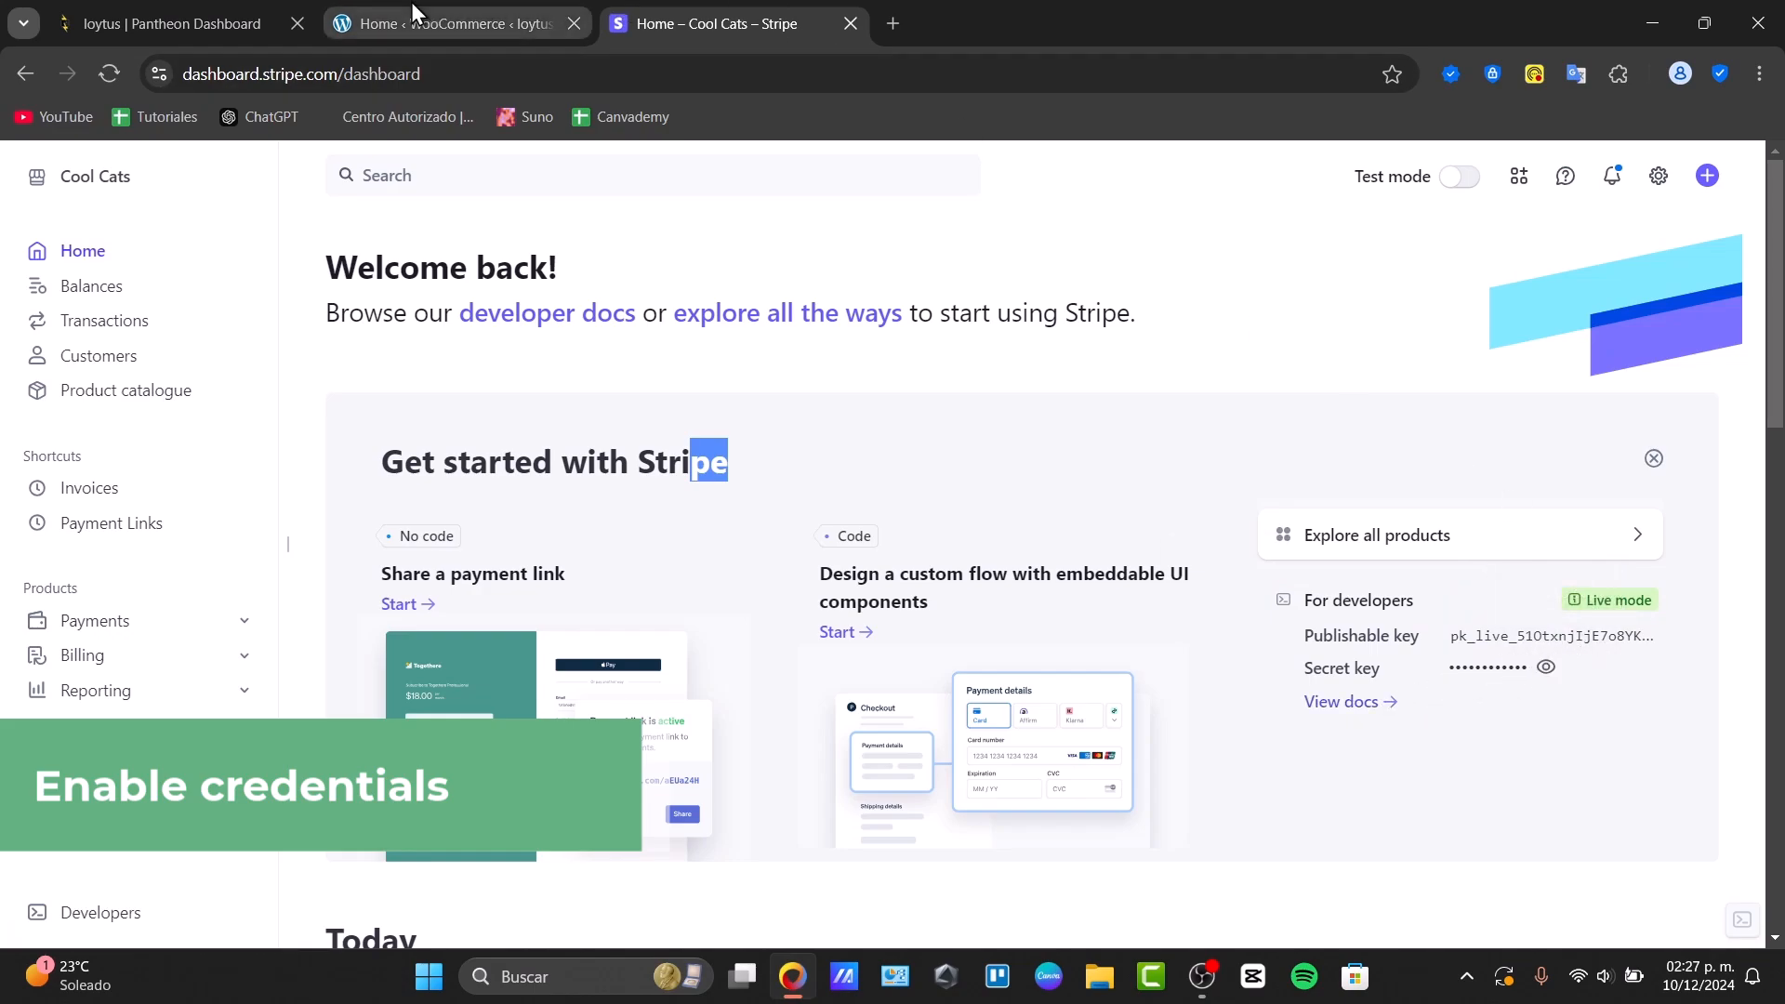
click(446, 23)
click(857, 511)
key(ctrl+v)
- Copy the secret key from Stripe into WooCommerce's Live Secret Key field and submit the Stripe configuration
click(751, 13)
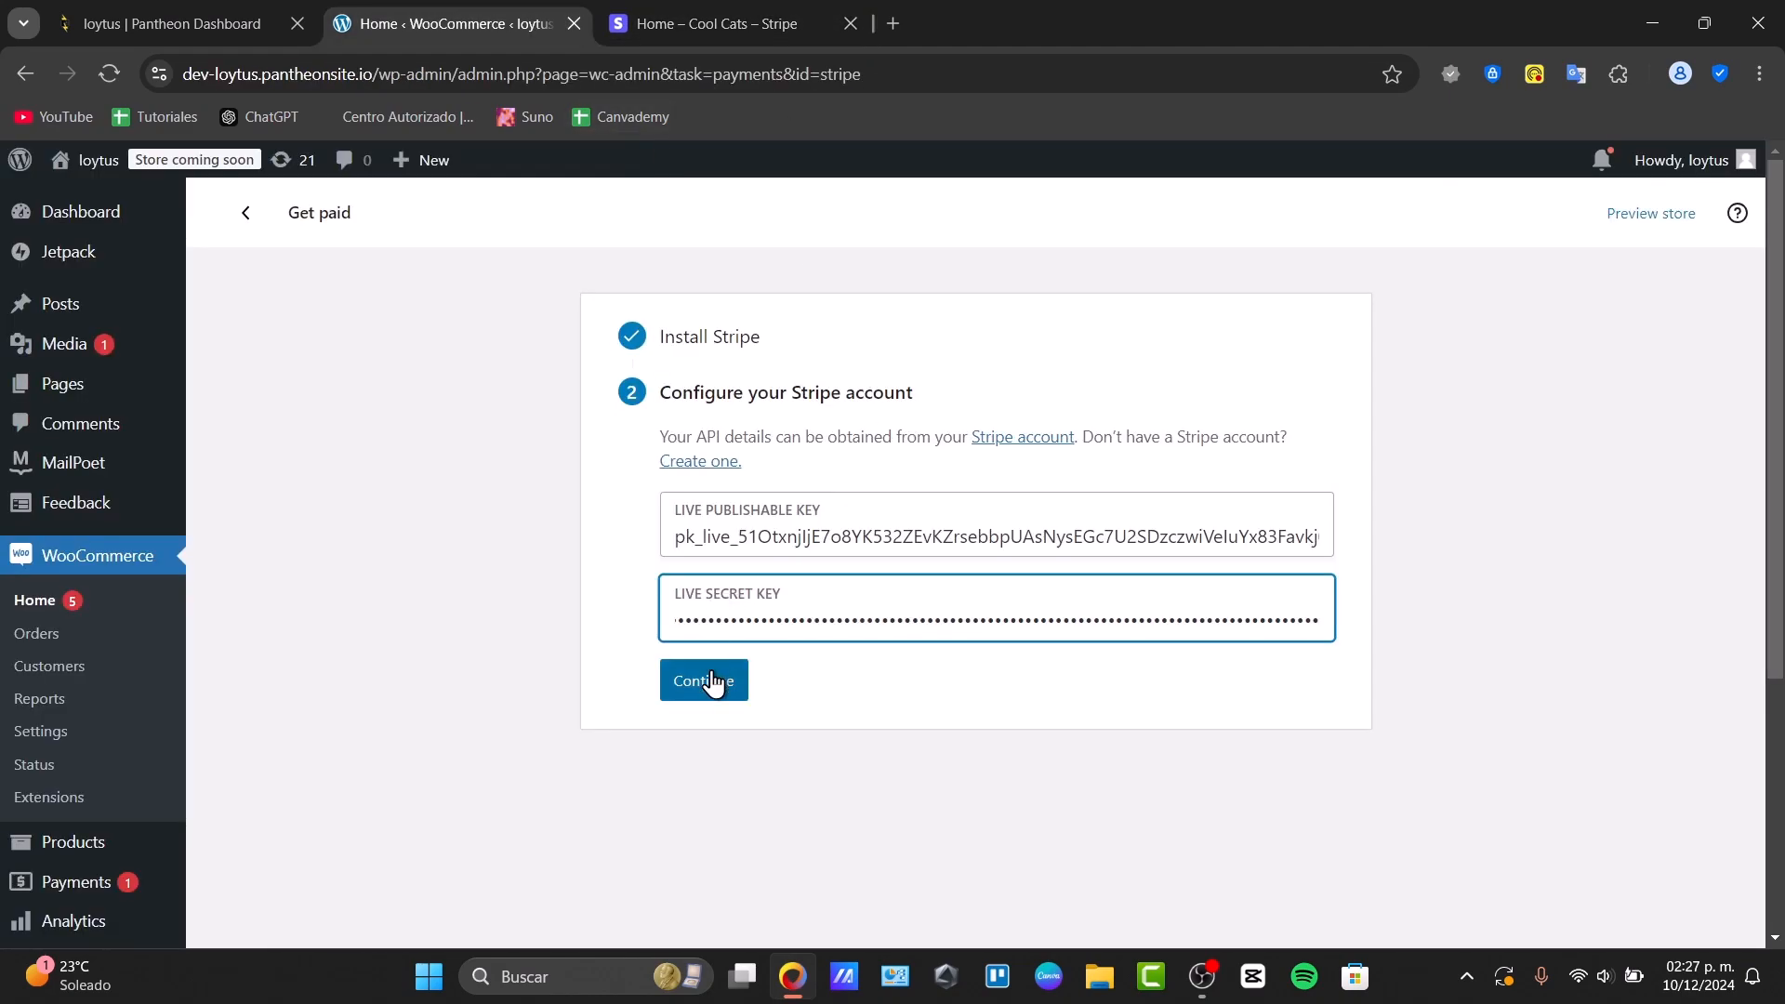
click(712, 682)
click(710, 641)
click(684, 696)
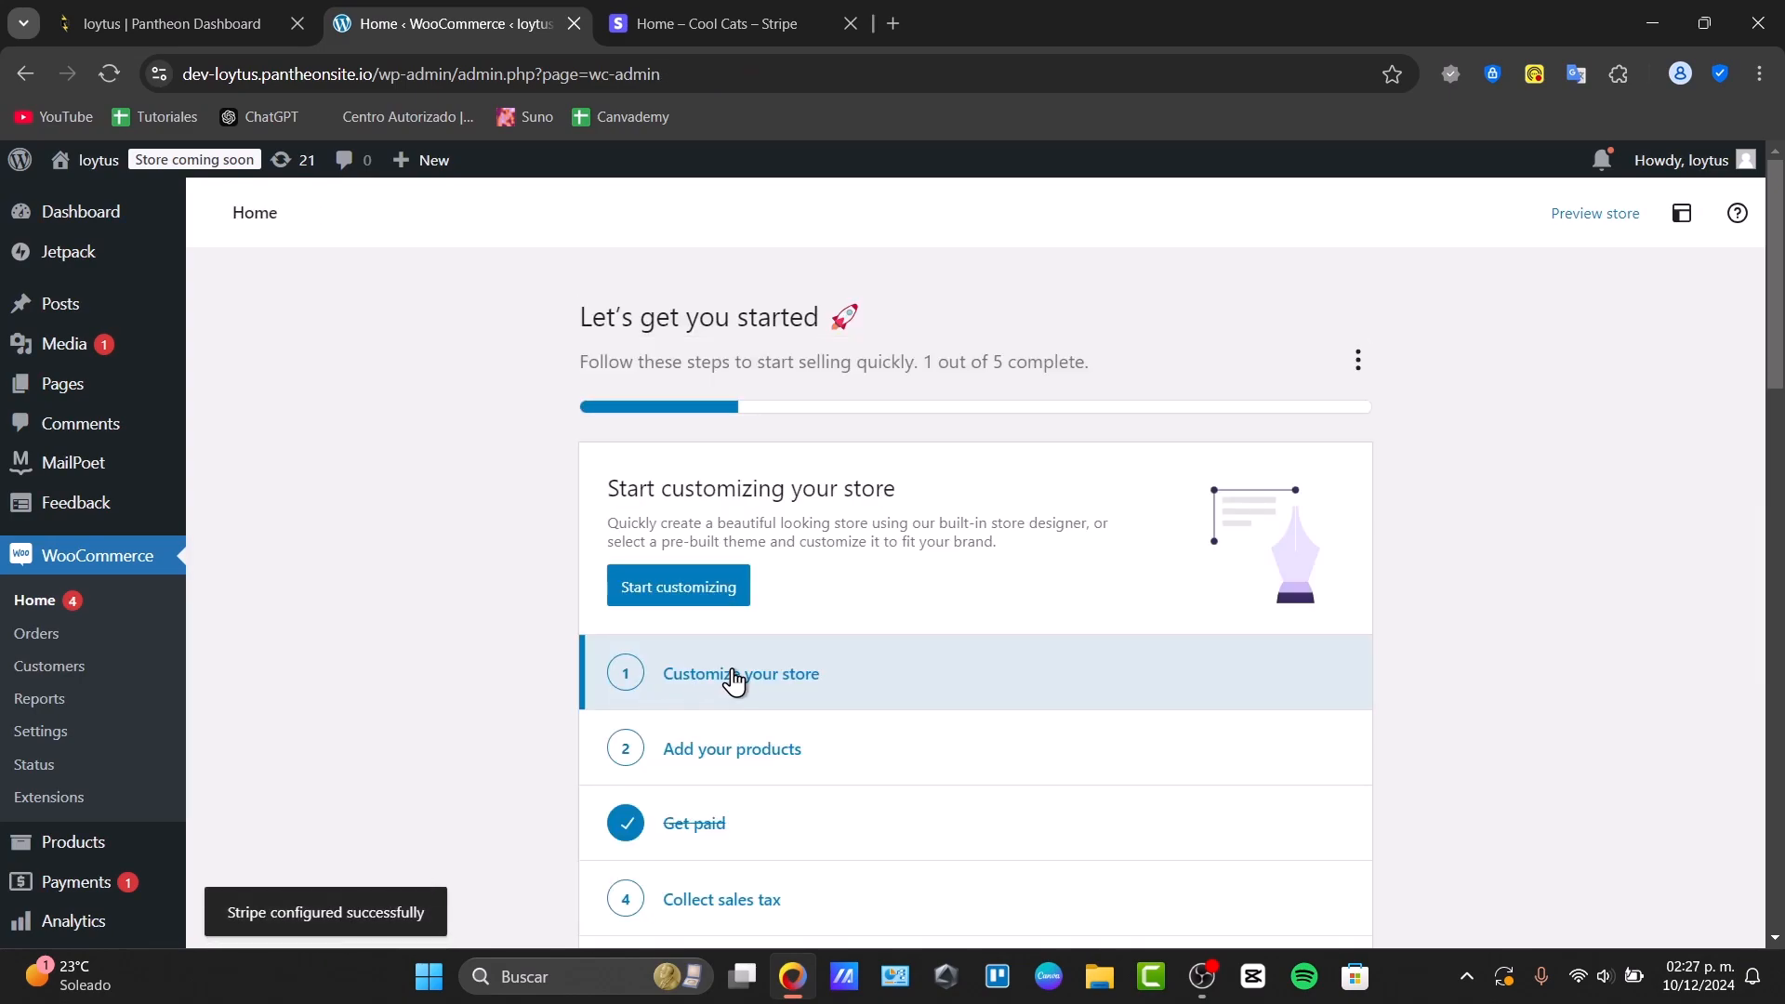
- Check the list of business accounts in the Stripe dashboard against the connected WooCommerce store
click(687, 20)
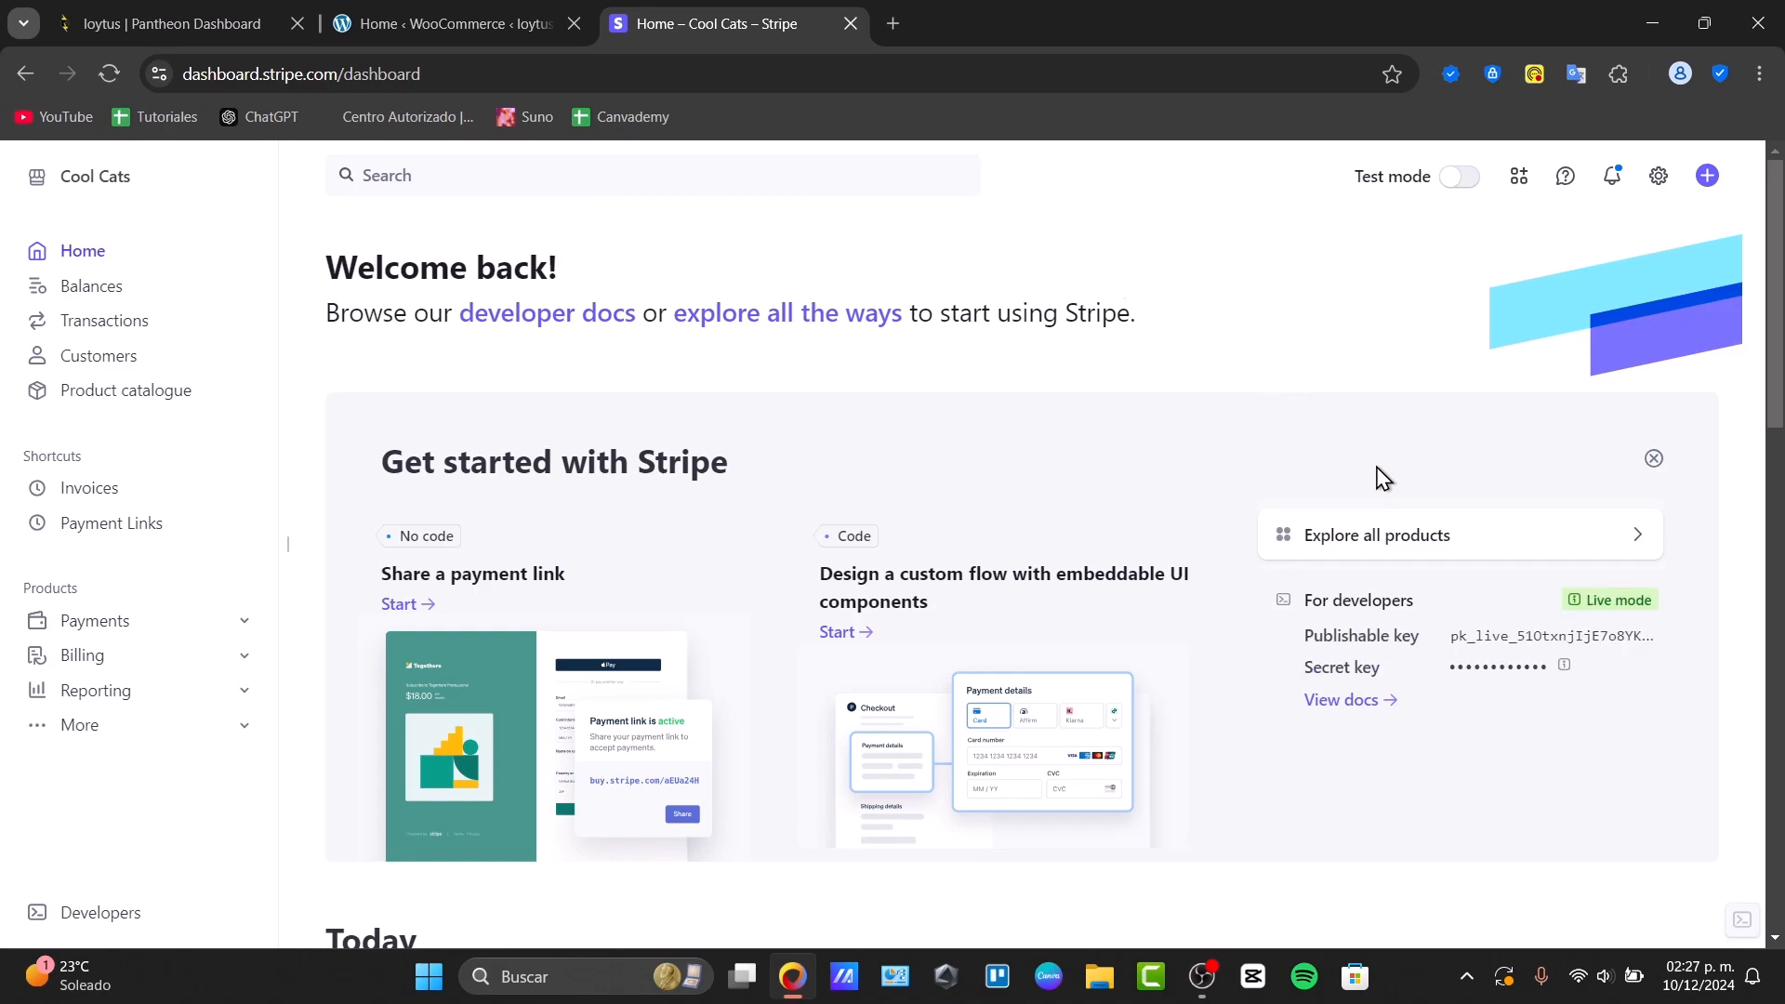
click(158, 179)
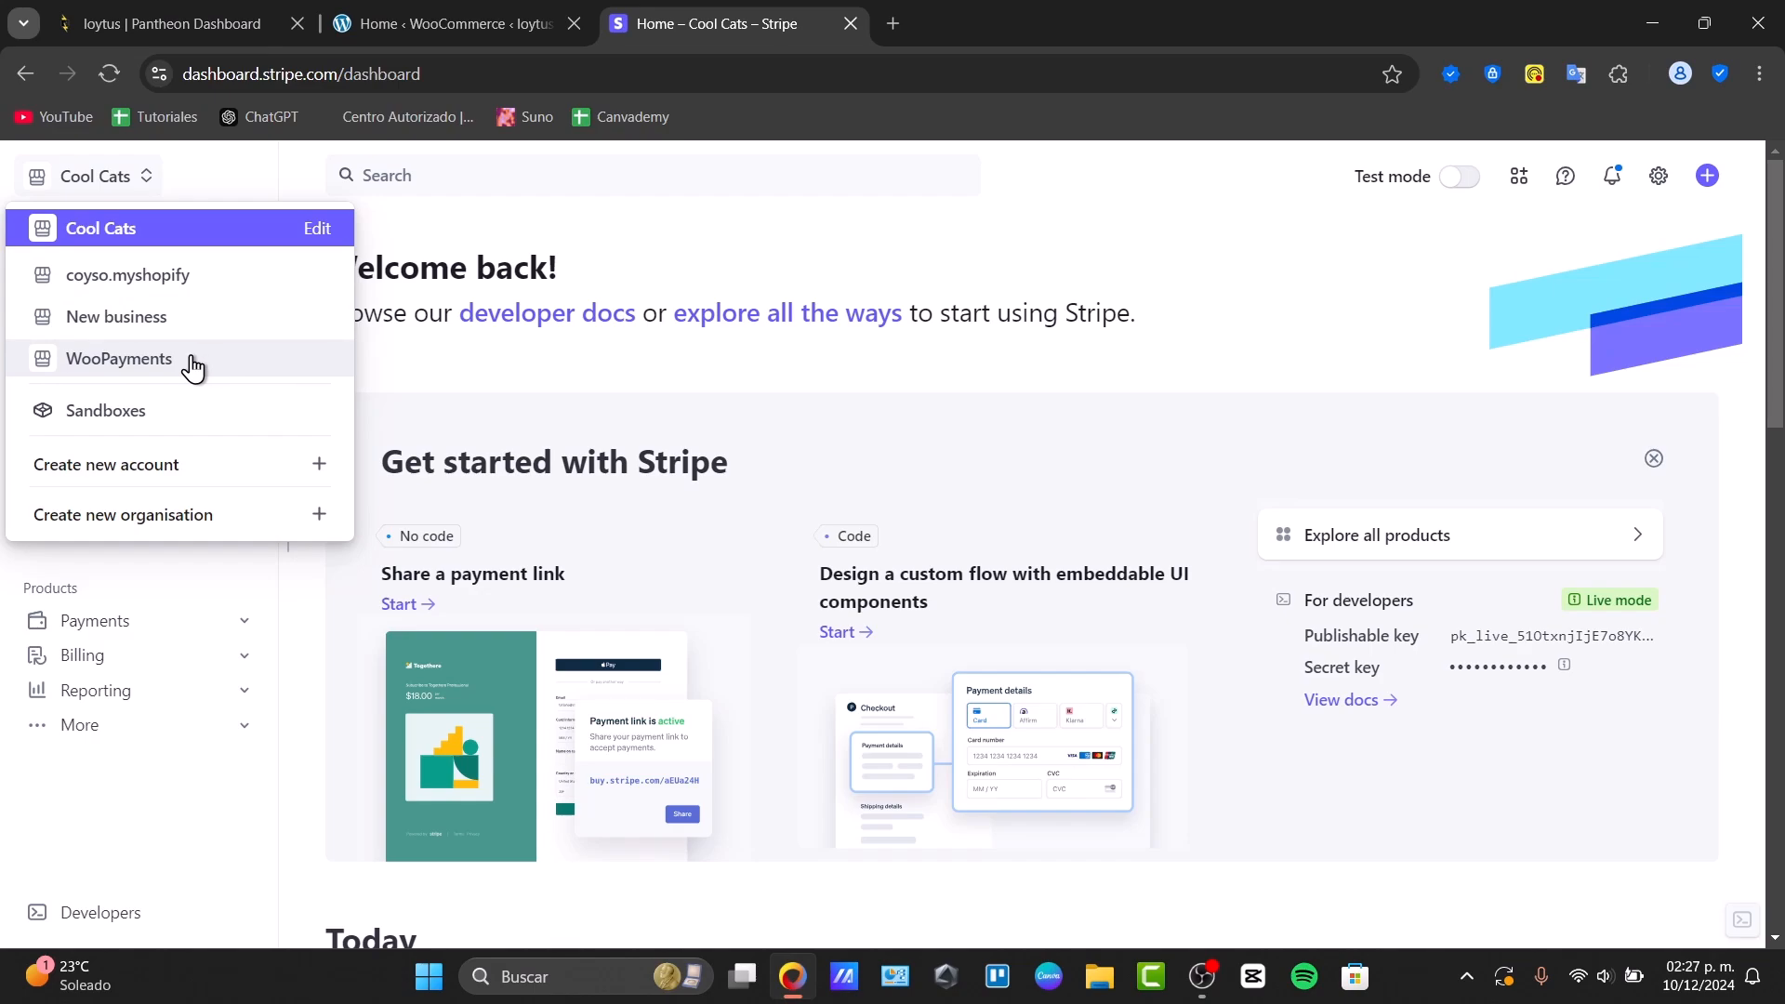
click(487, 11)
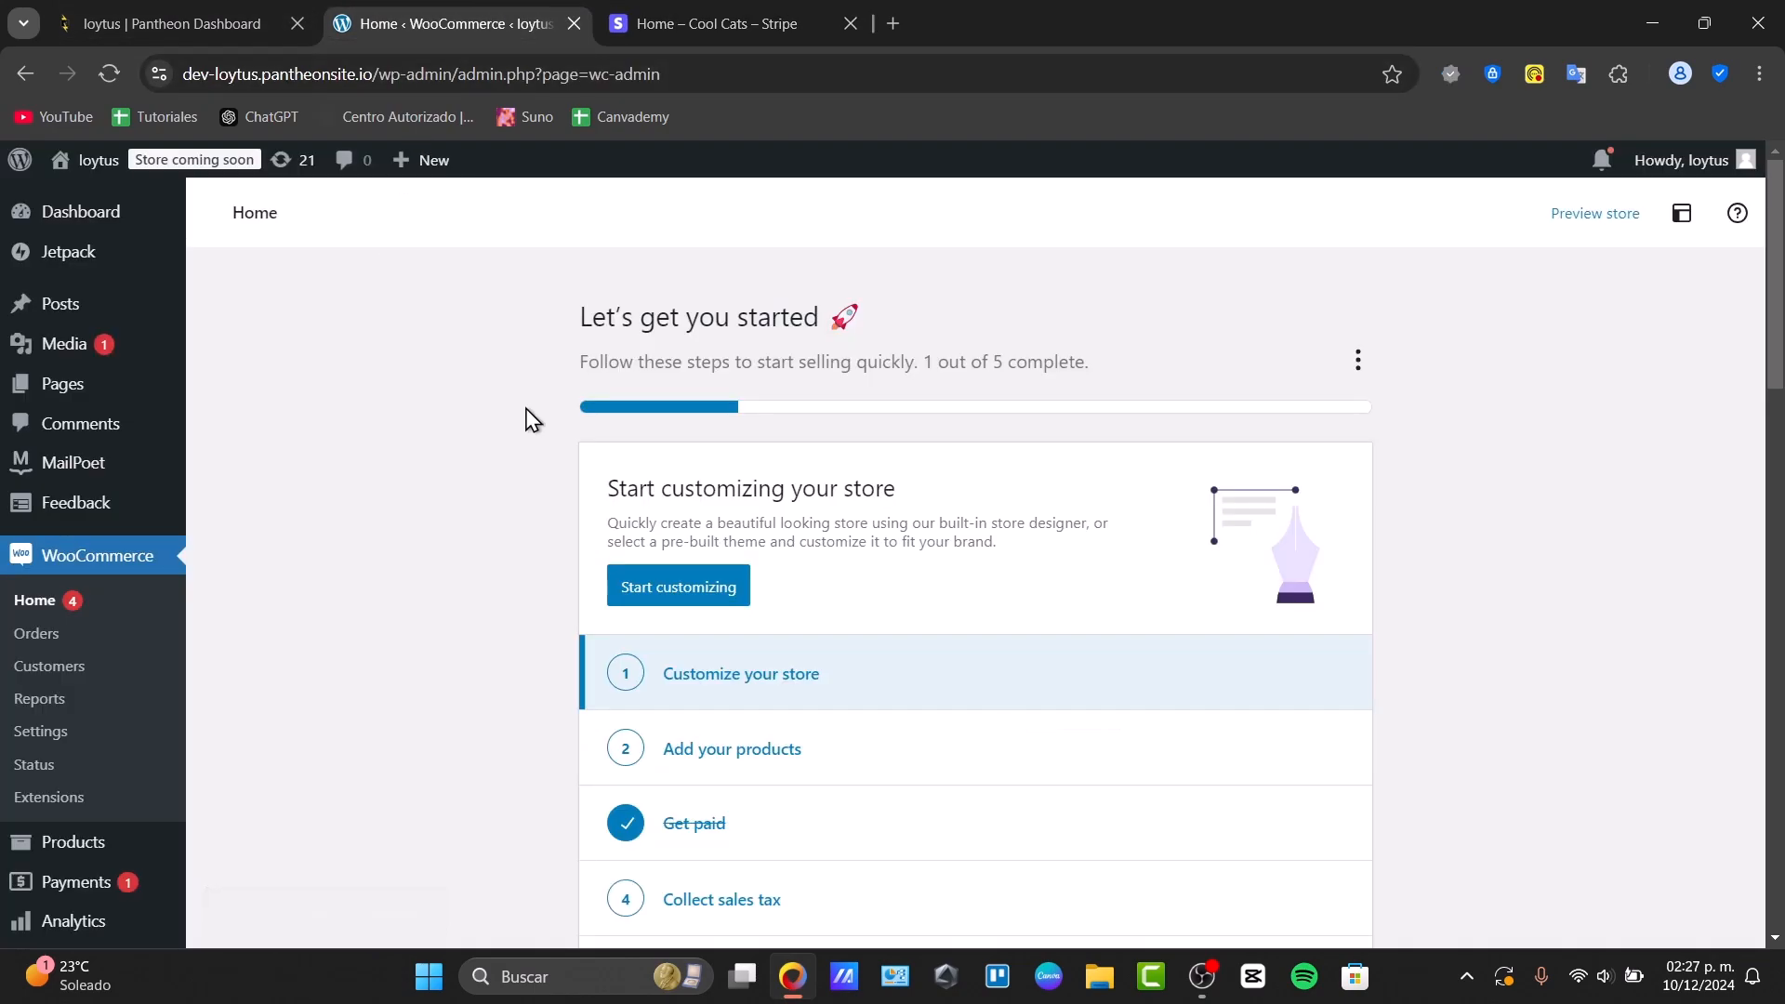
click(632, 10)
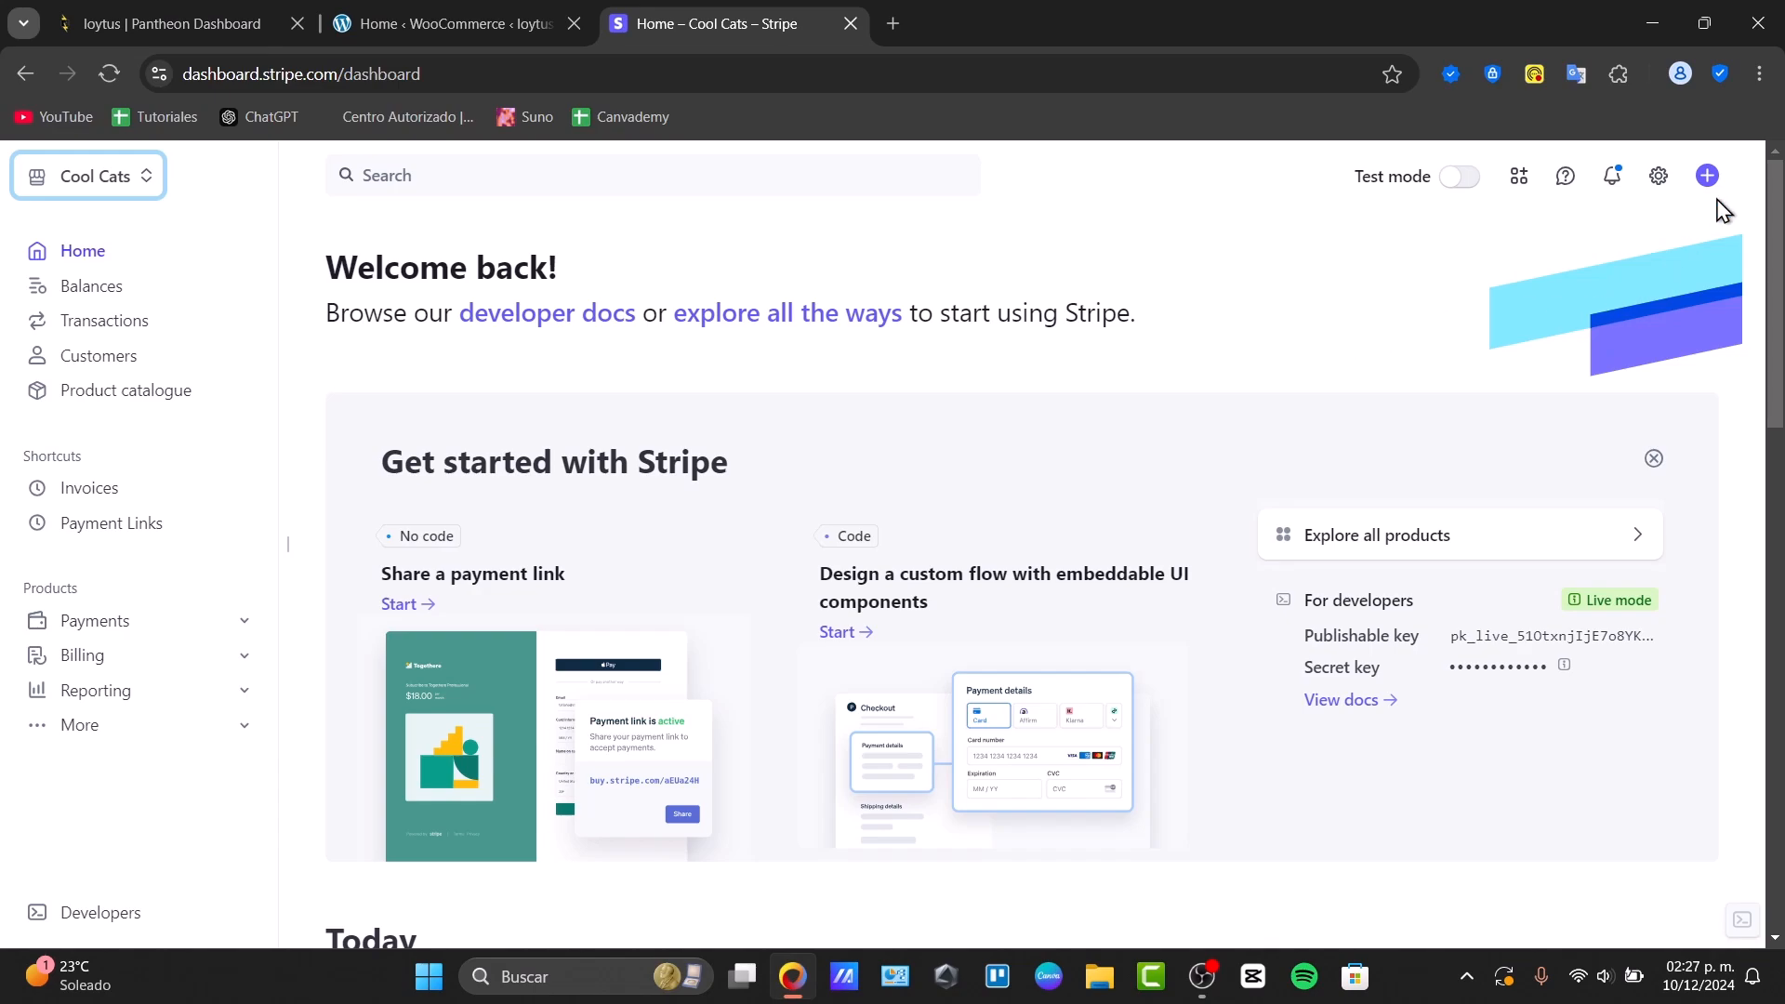
- Look at the Workbench and SDK language options in Stripe's Developers settings, and return to the dashboard home
click(1661, 184)
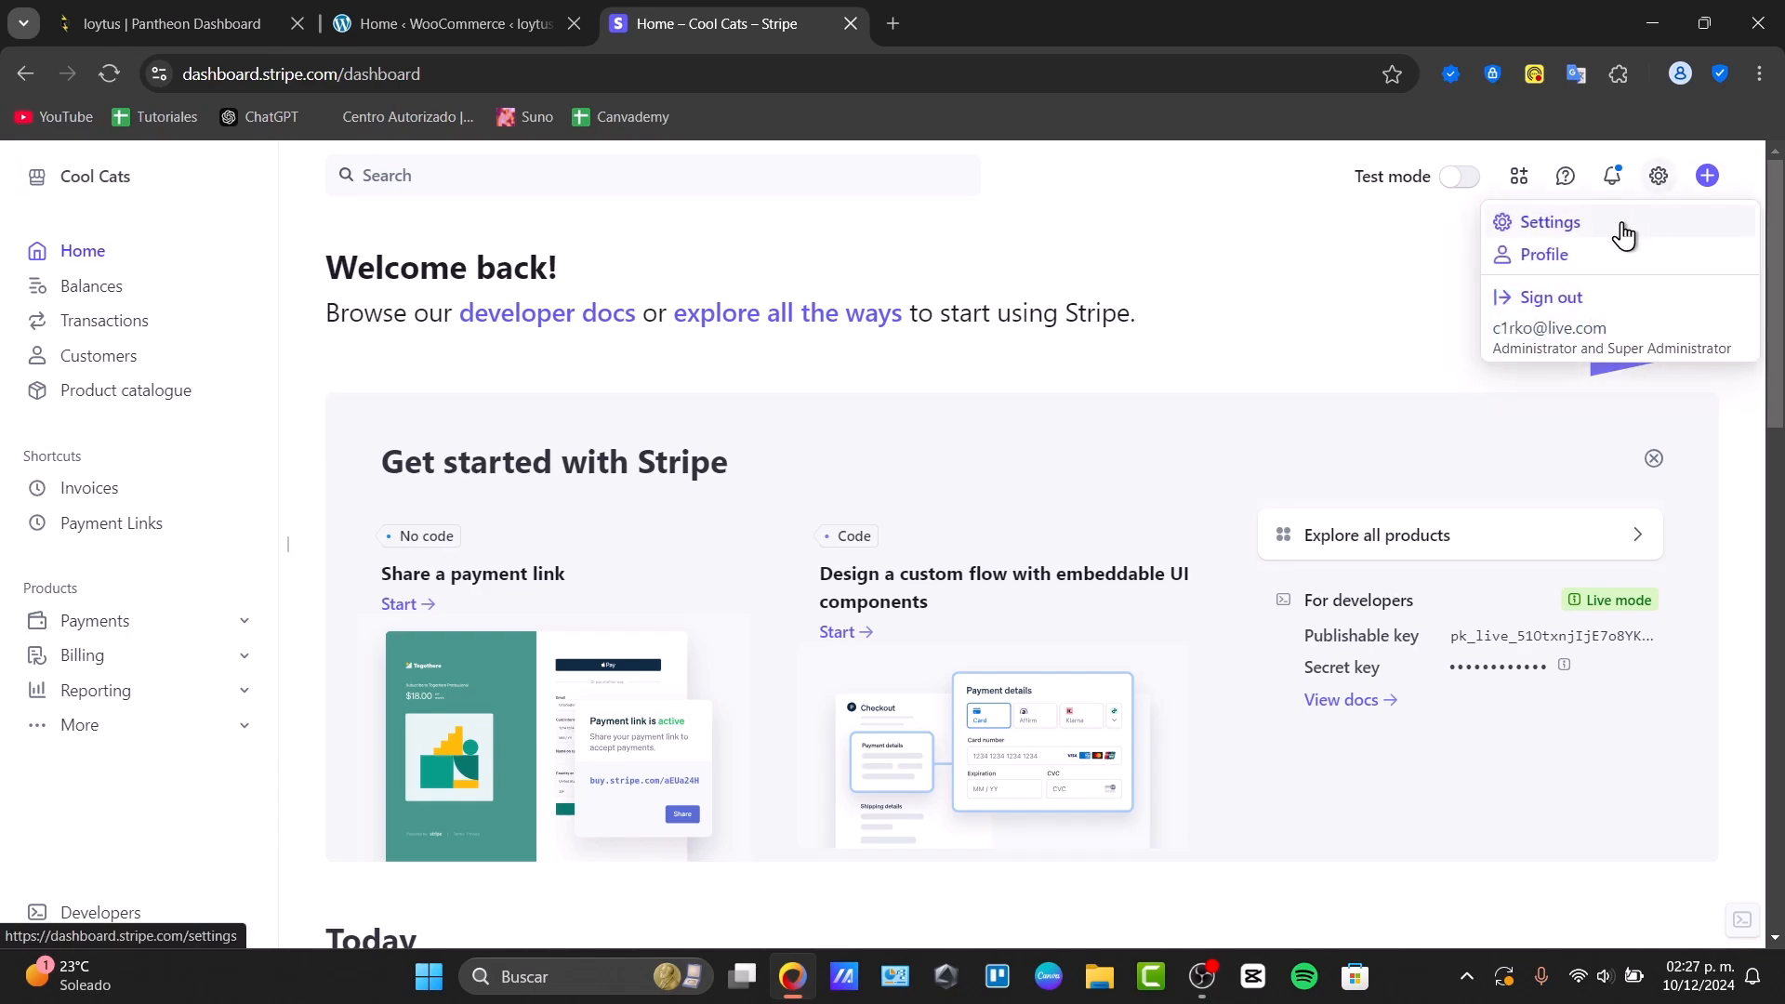
click(1627, 232)
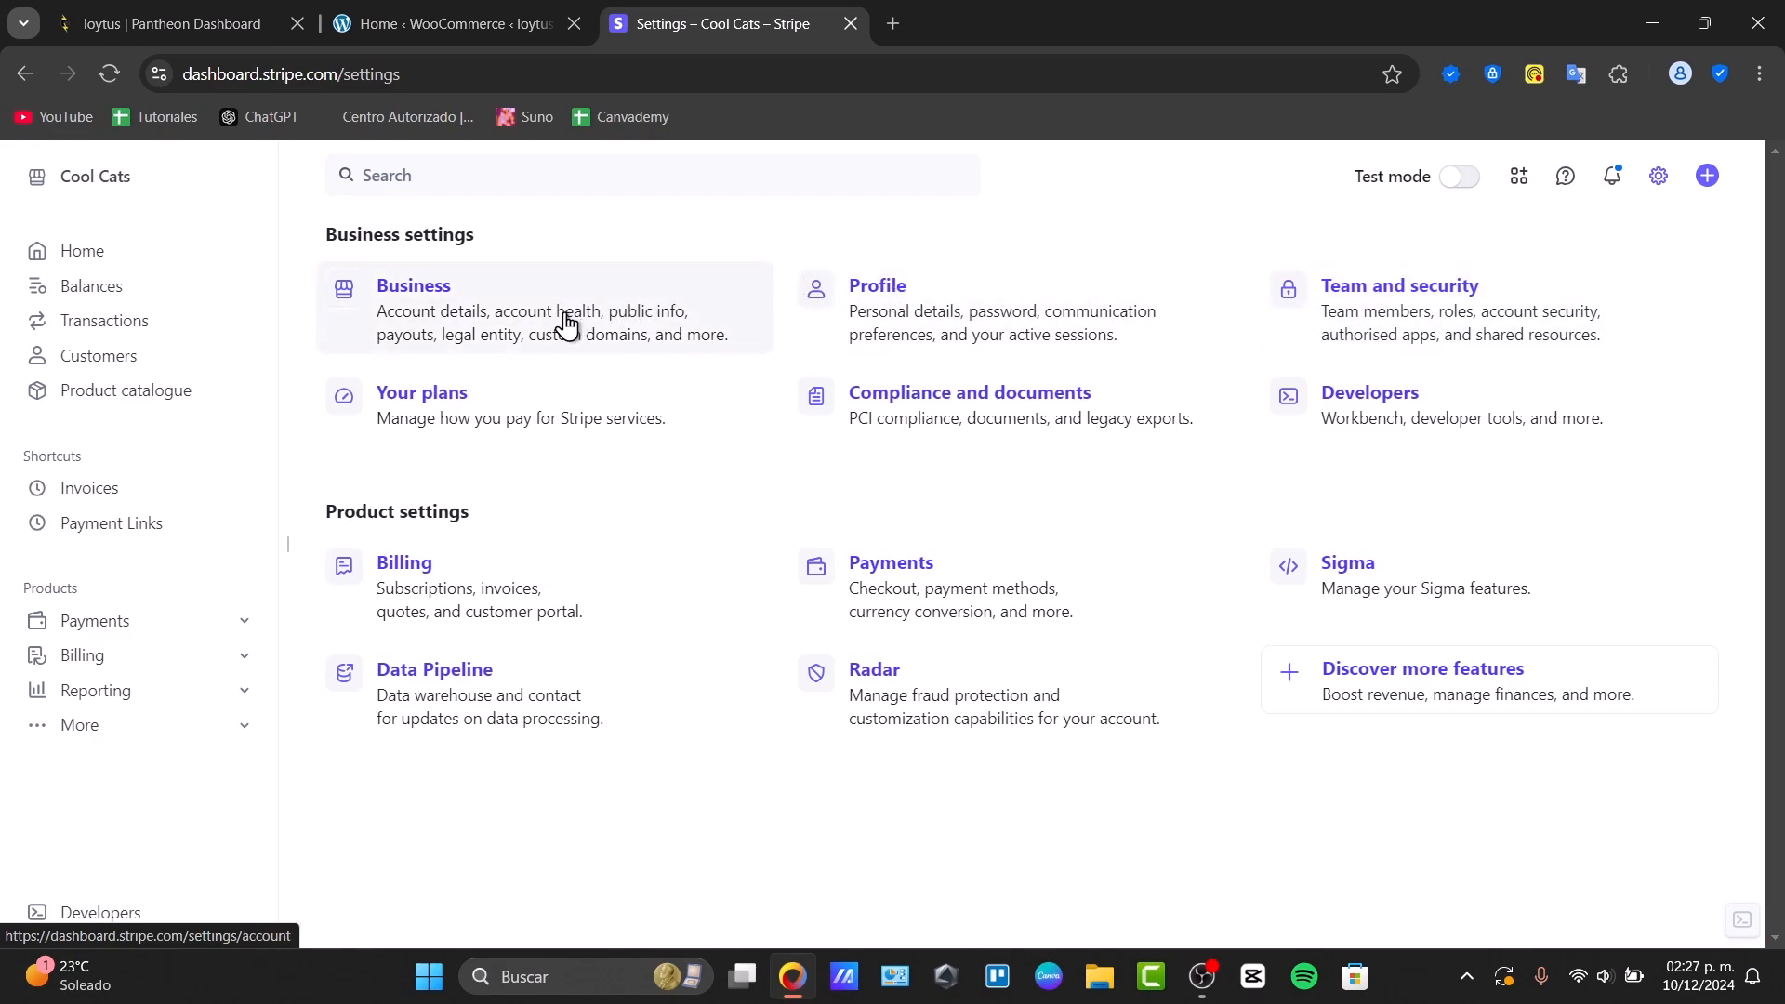
click(1498, 424)
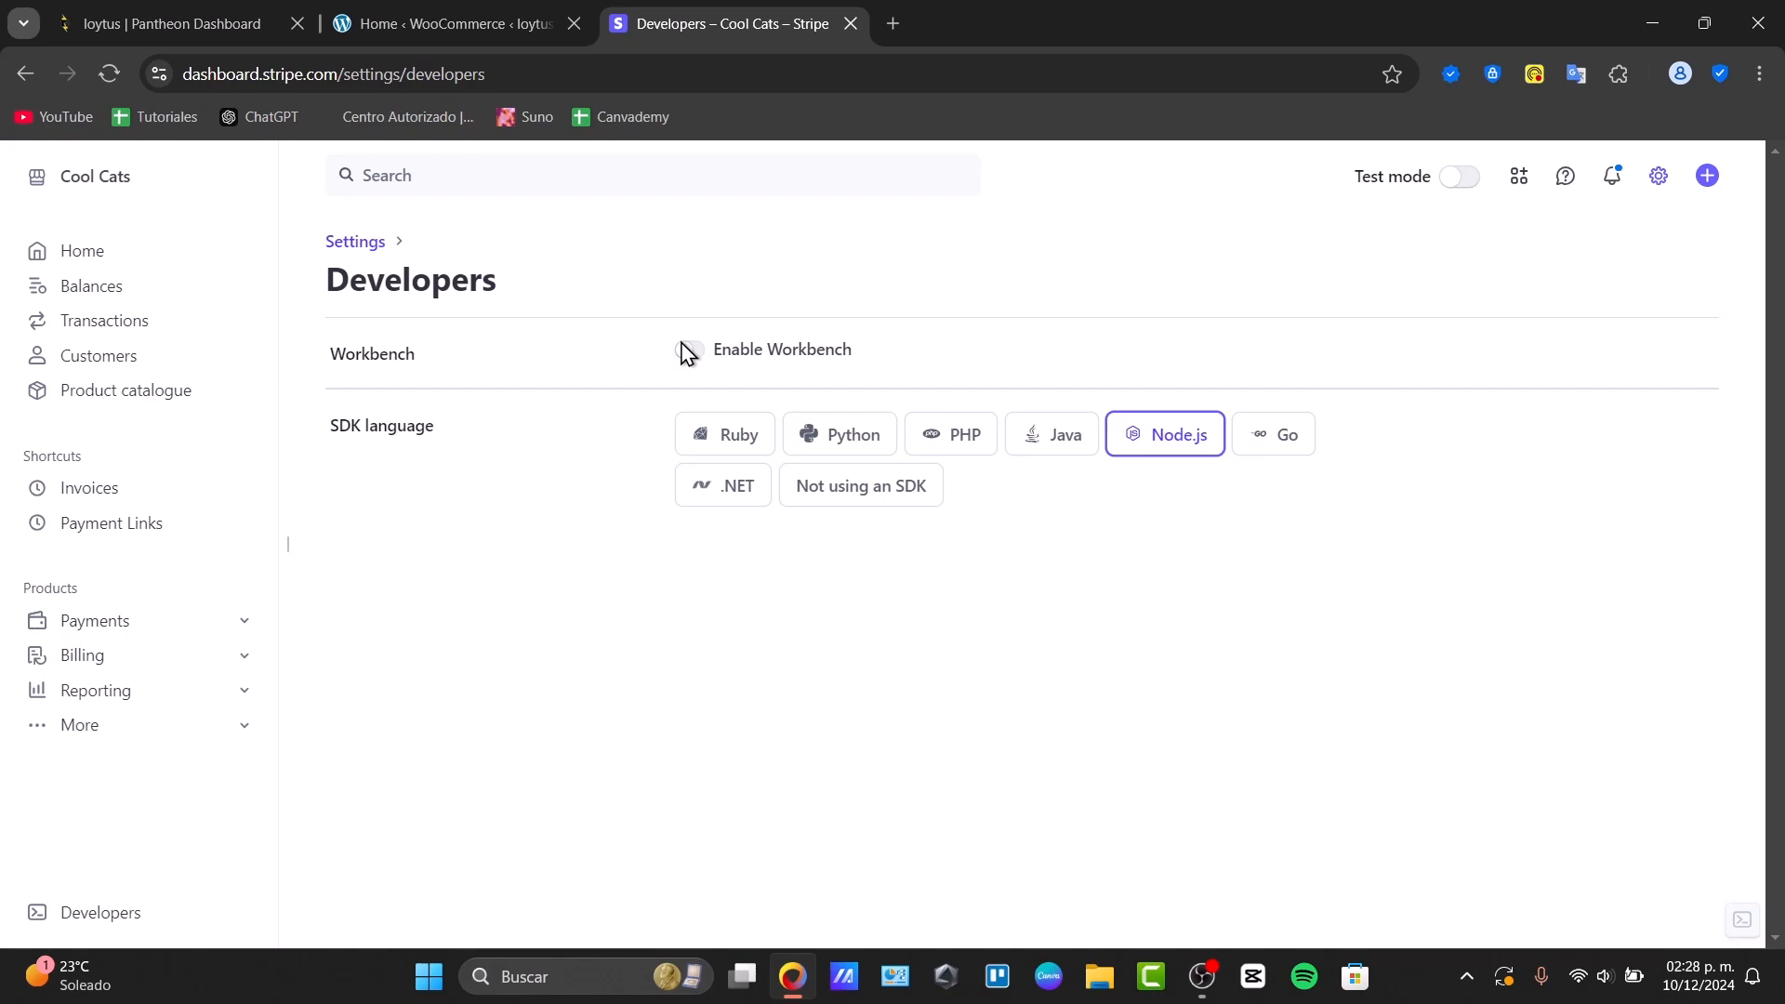
click(29, 255)
click(400, 23)
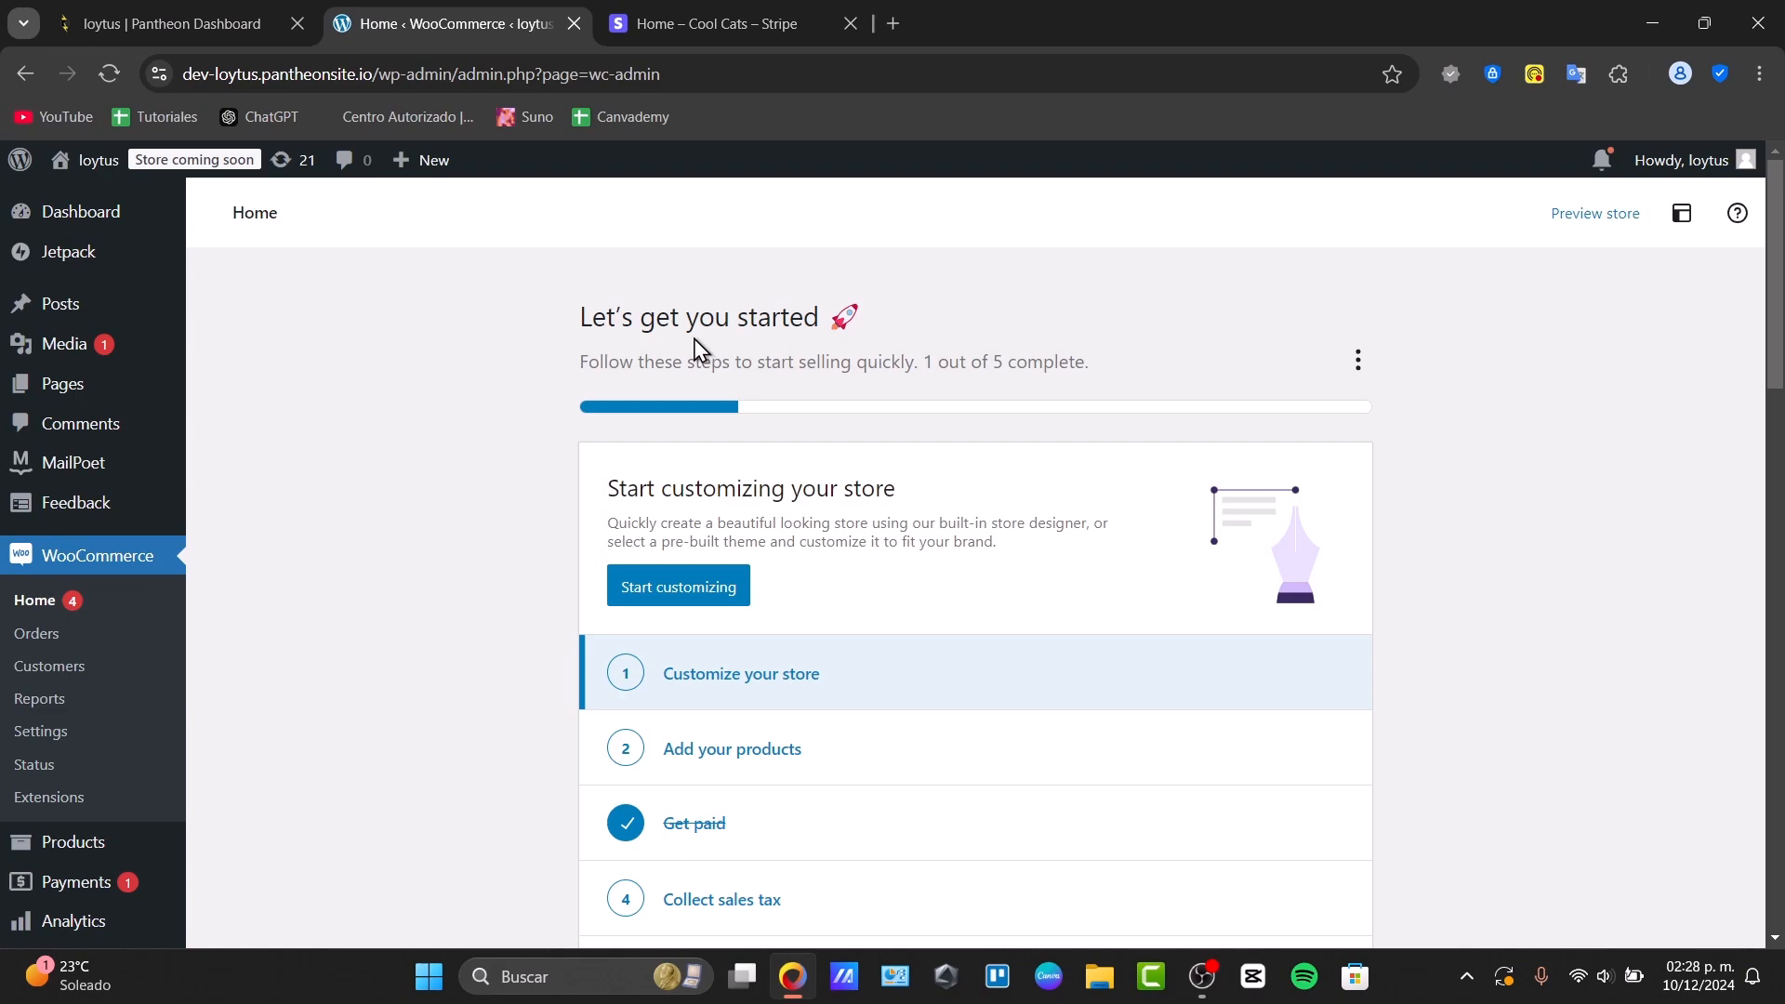
click(256, 16)
click(465, 18)
click(795, 13)
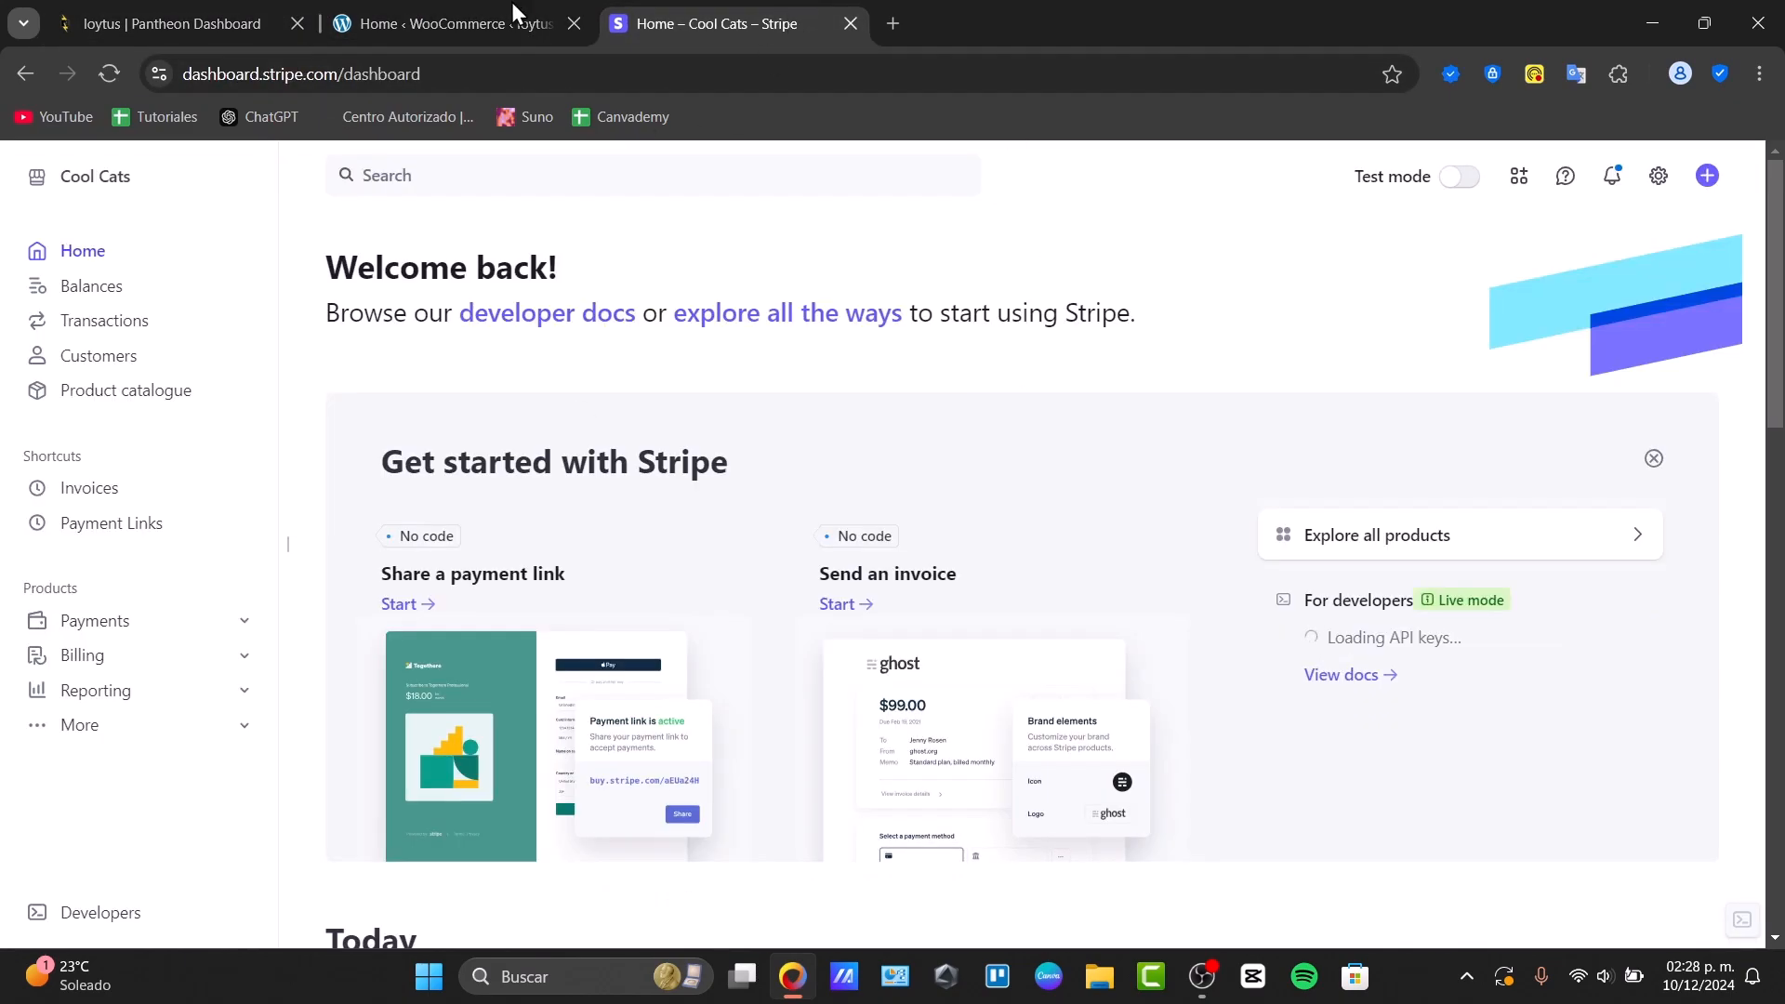
- Look through the WordPress site's list of pages, including the store pages, and start a new page
click(447, 19)
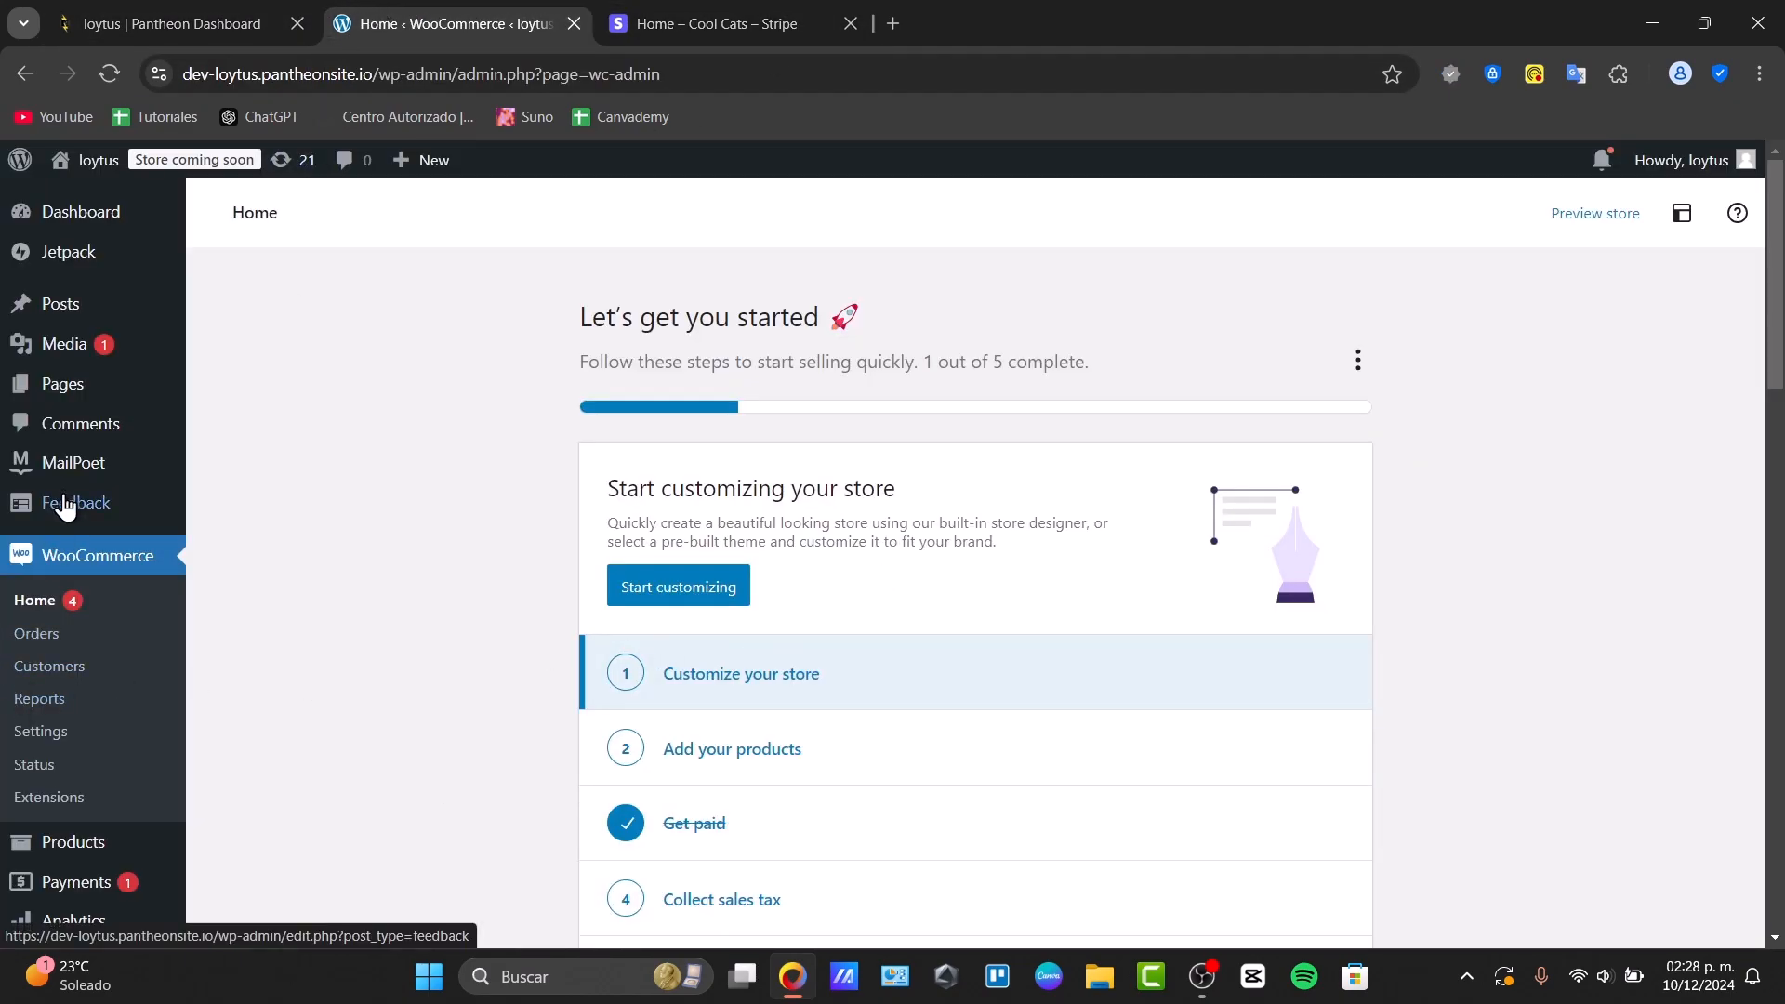
click(71, 398)
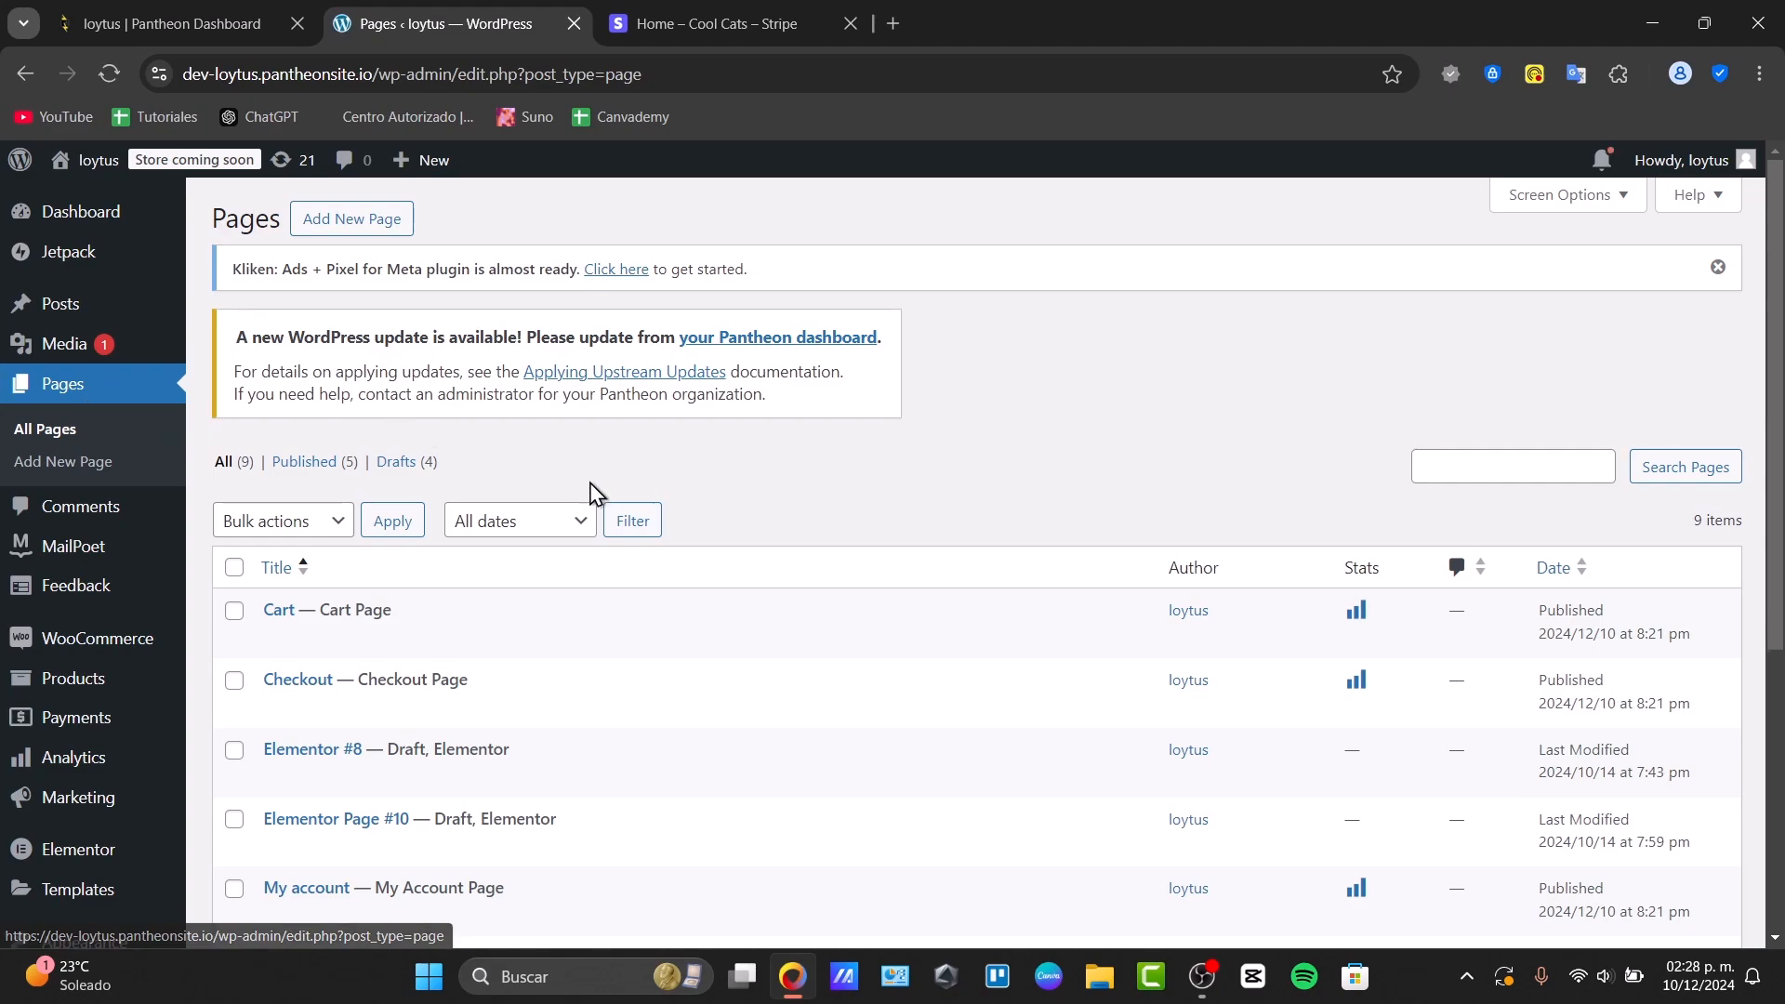
scroll(632, 520, down, 4)
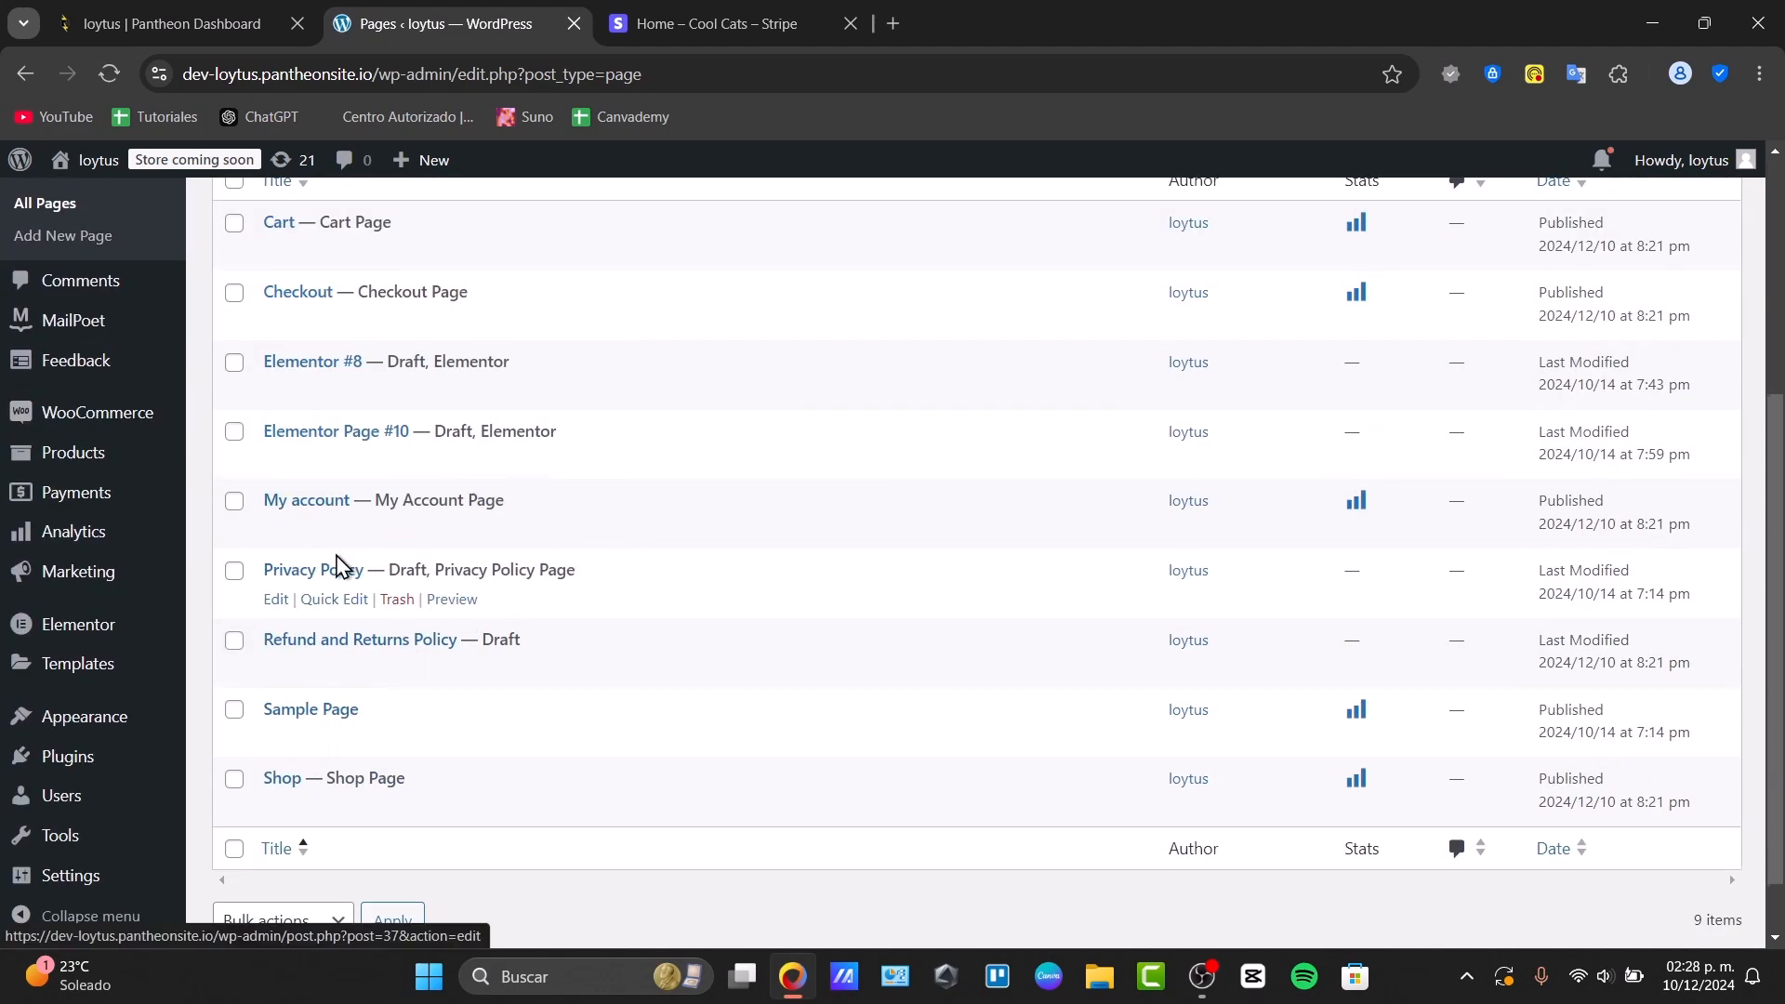
scroll(340, 595, down, 1)
scroll(346, 613, up, 5)
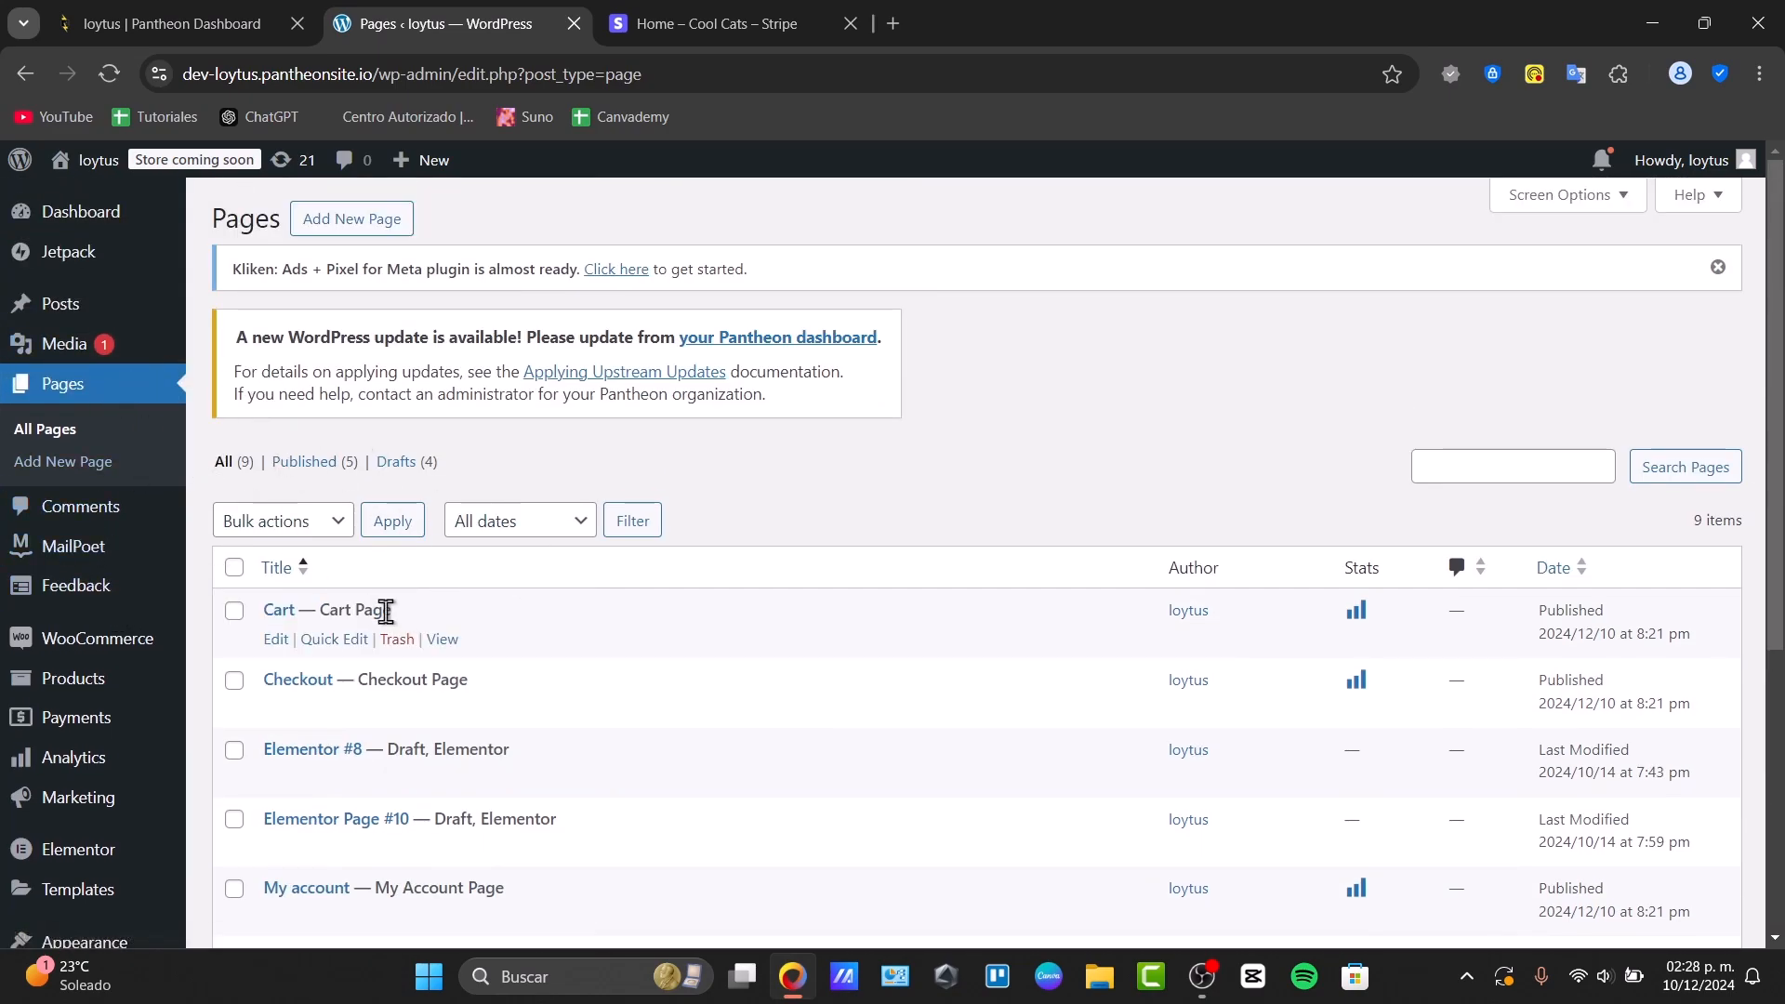
mouse_move(93, 864)
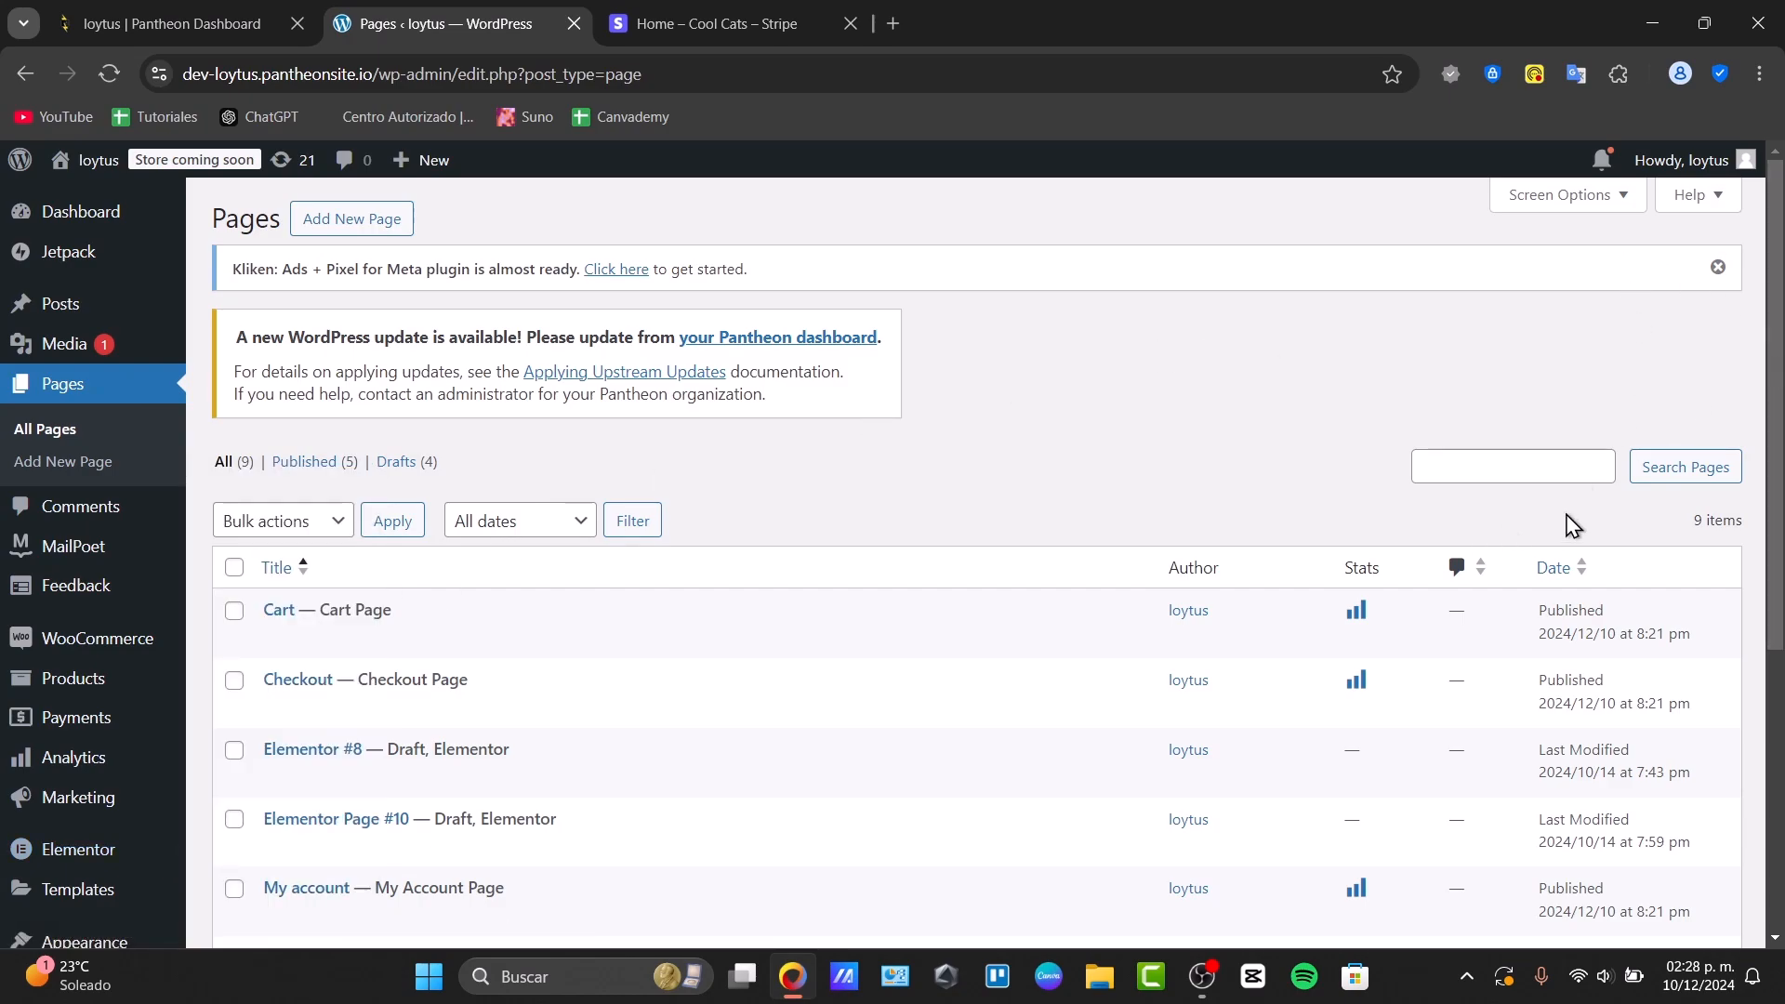
click(370, 223)
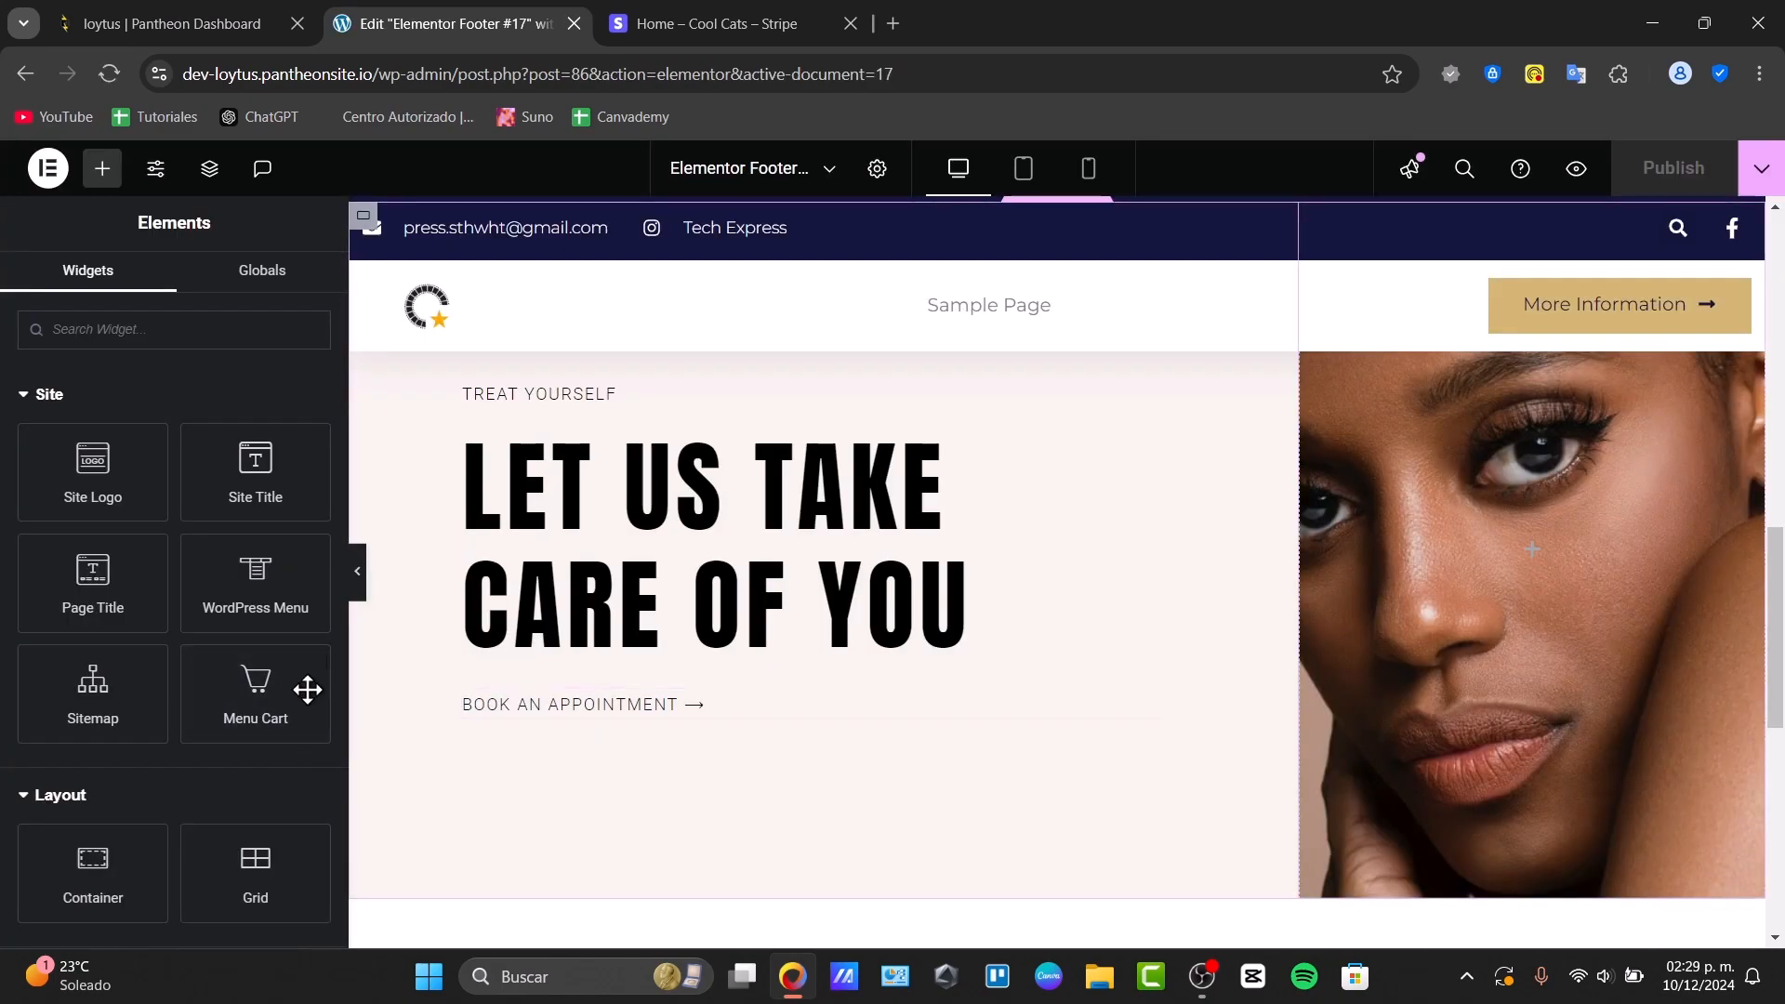
- Search the Elementor widgets for "emb" and add an HTML widget at the end of the footer template
scroll(243, 651, down, 8)
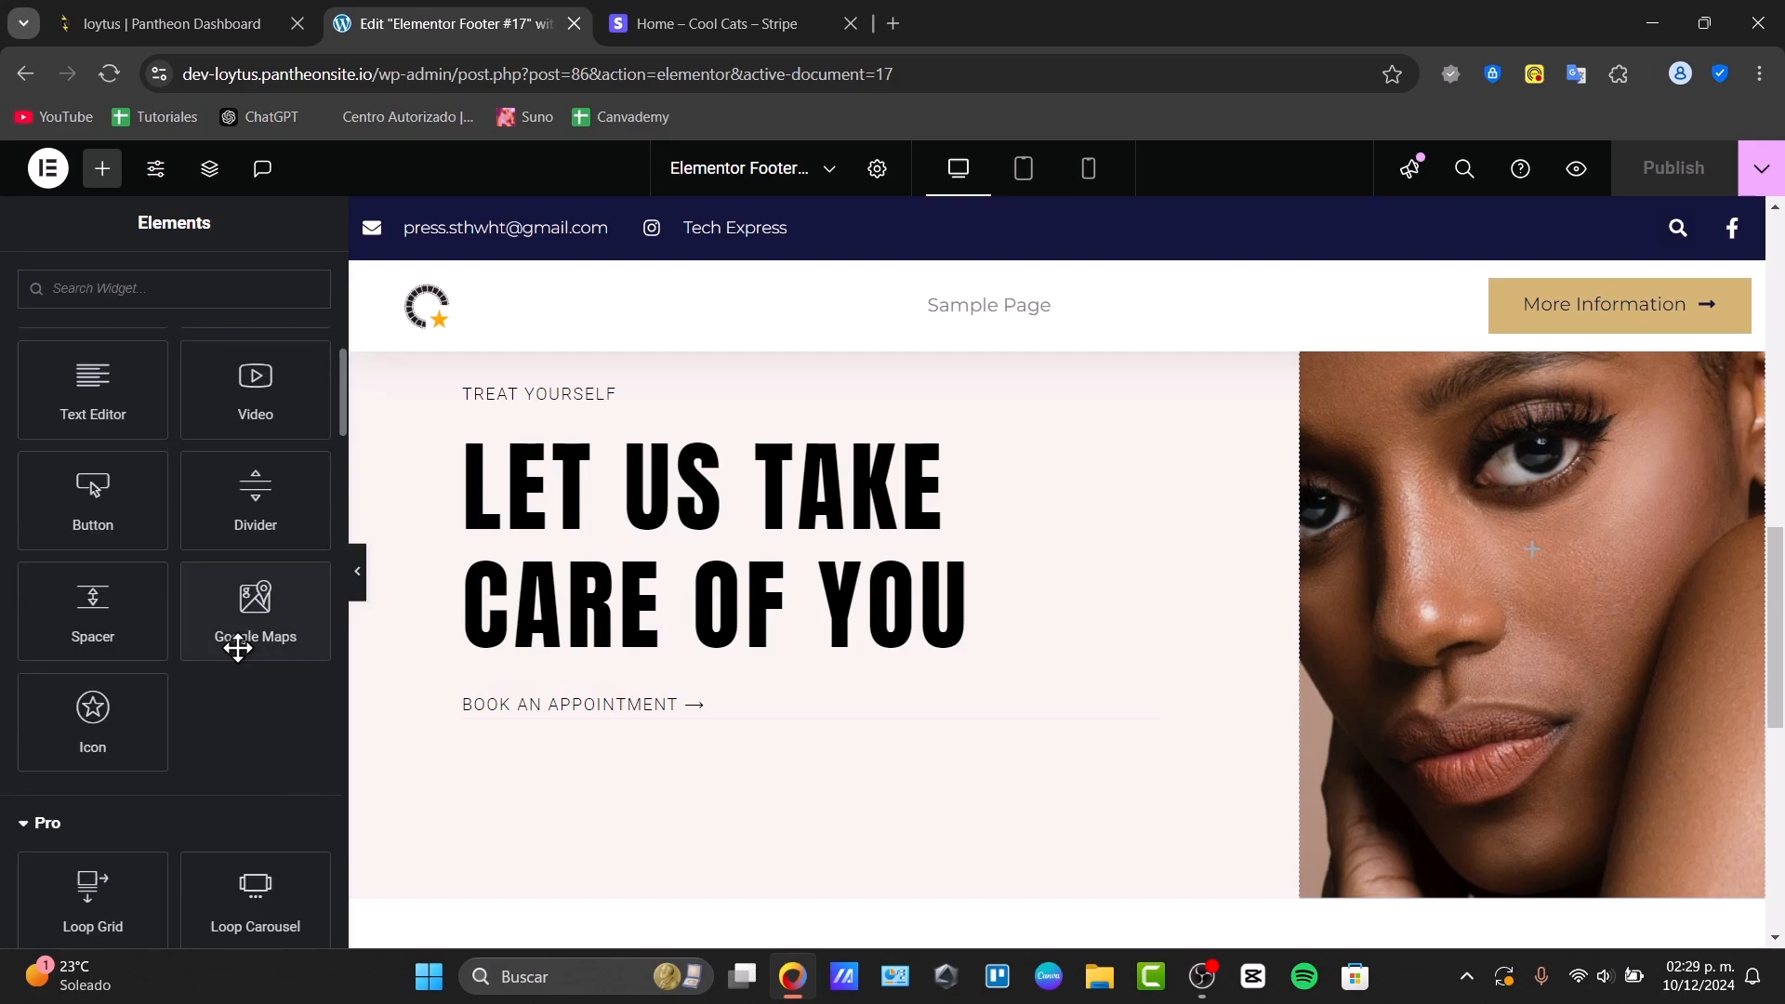
scroll(241, 708, down, 15)
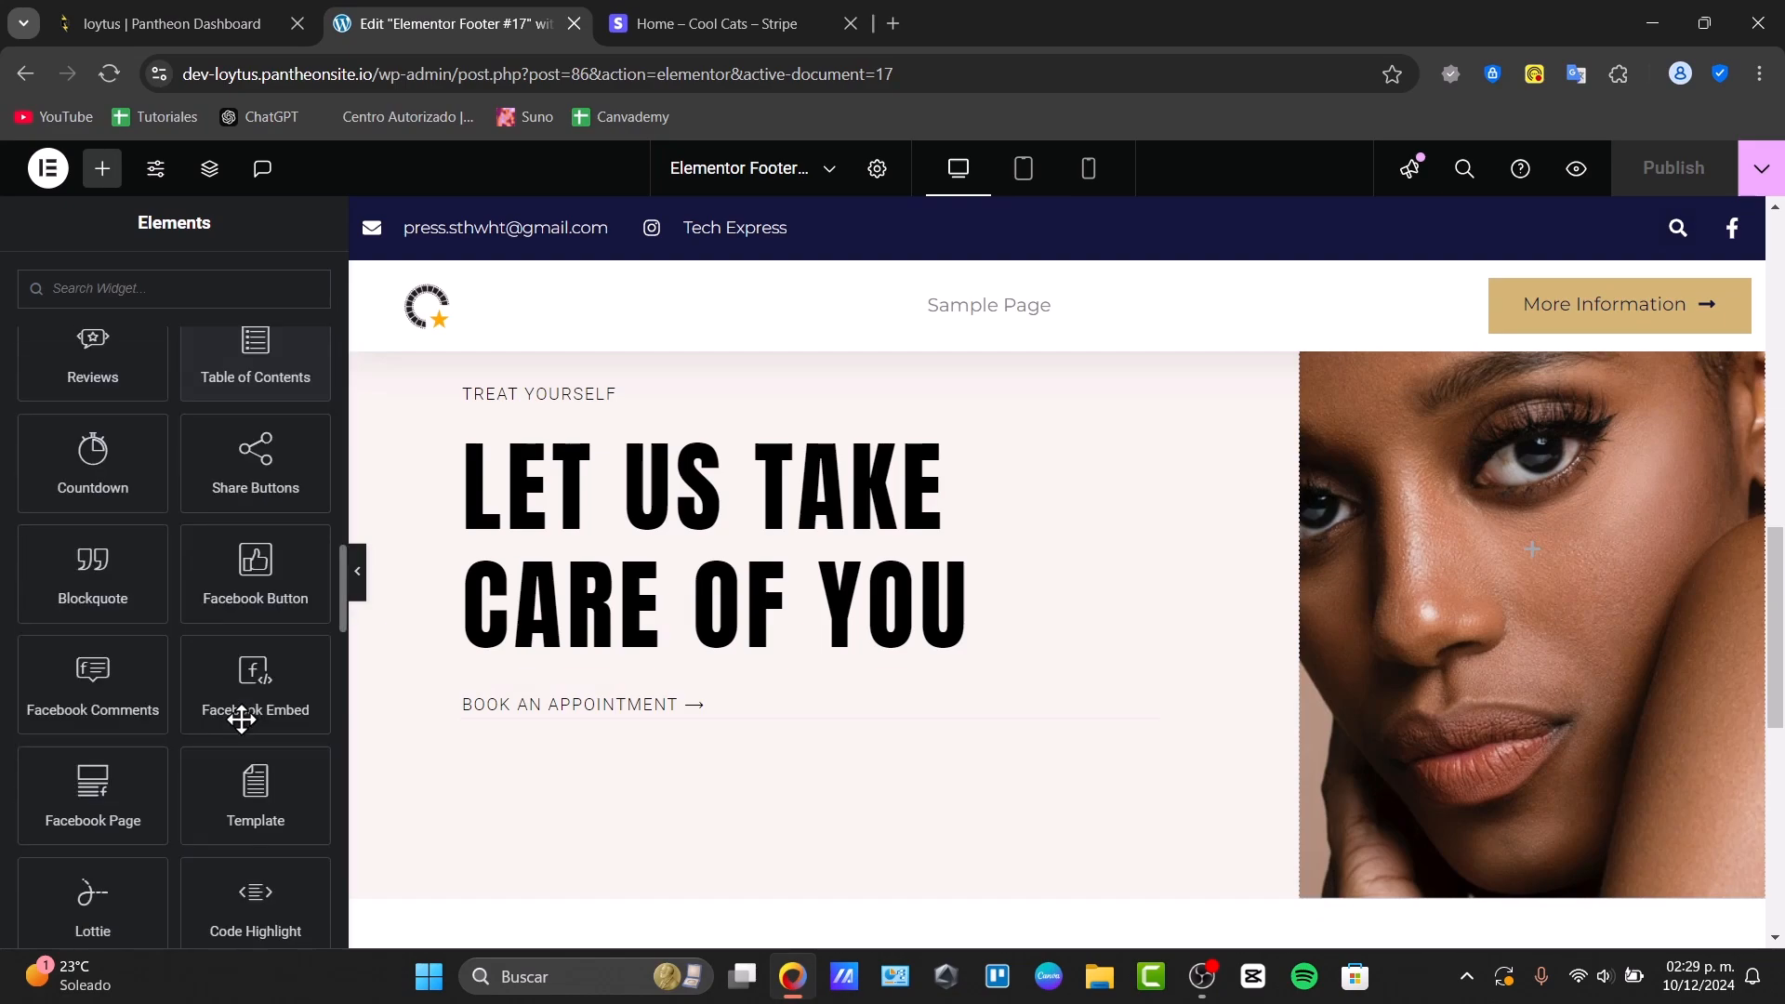
scroll(240, 724, down, 5)
scroll(239, 727, down, 5)
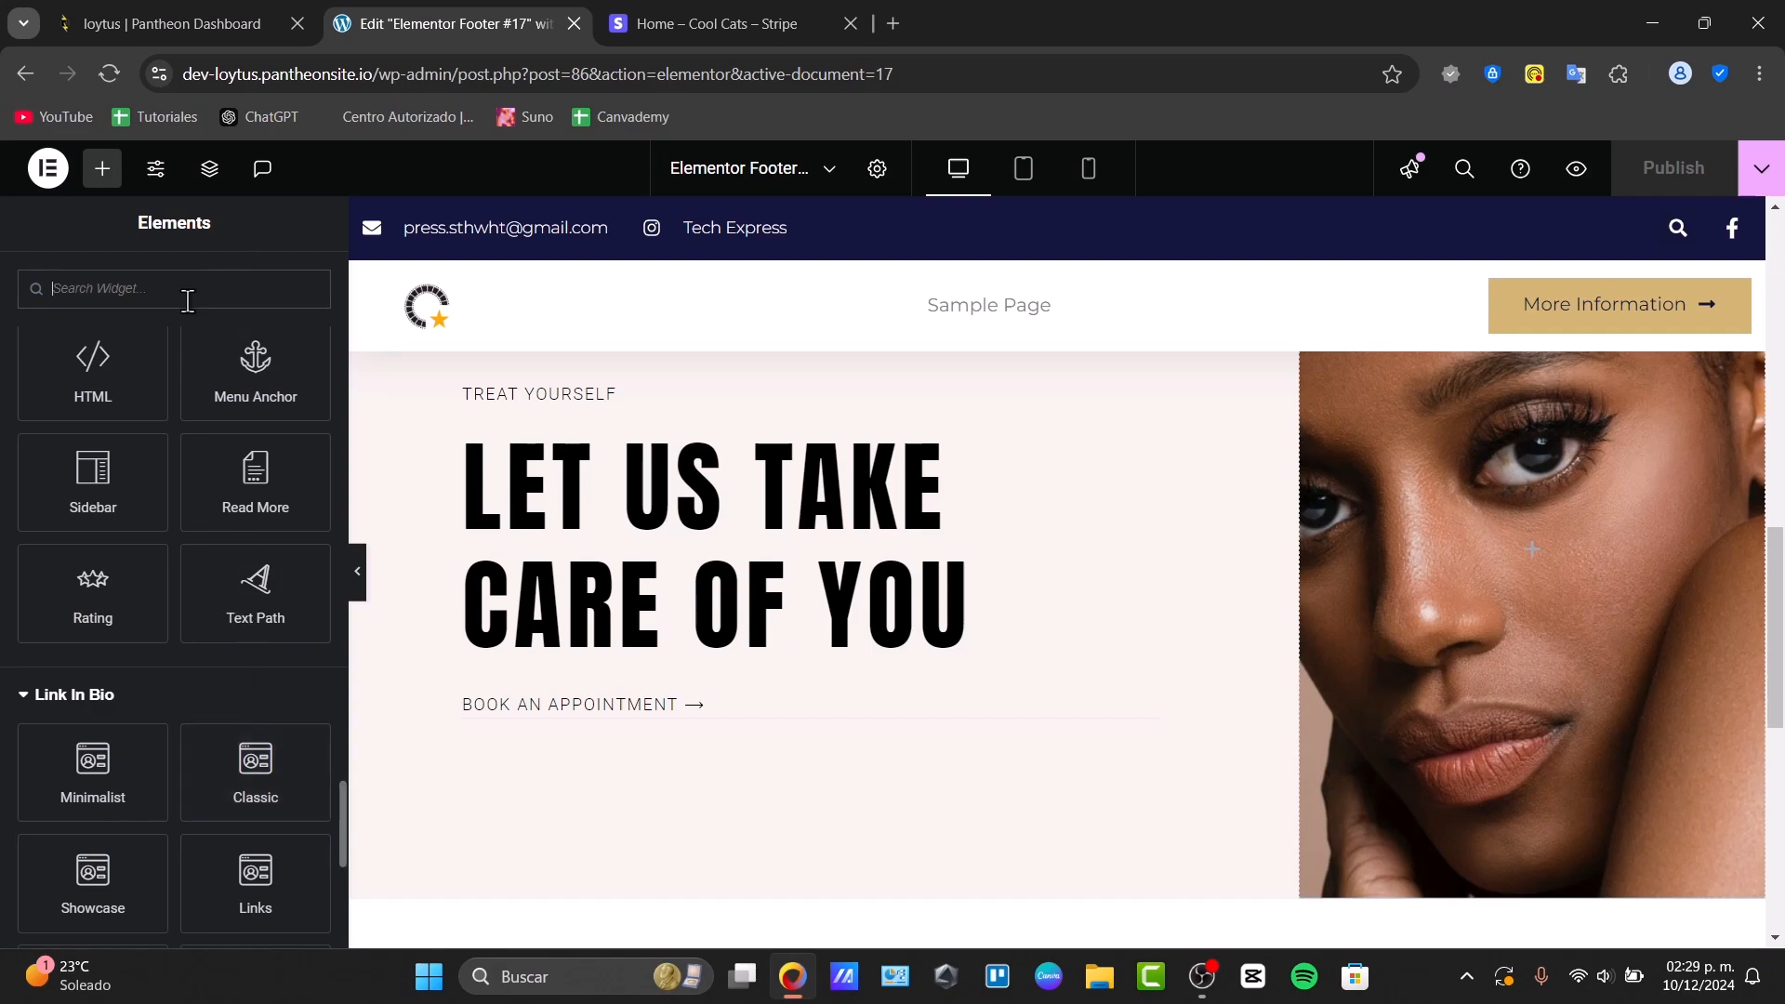
text(emb)
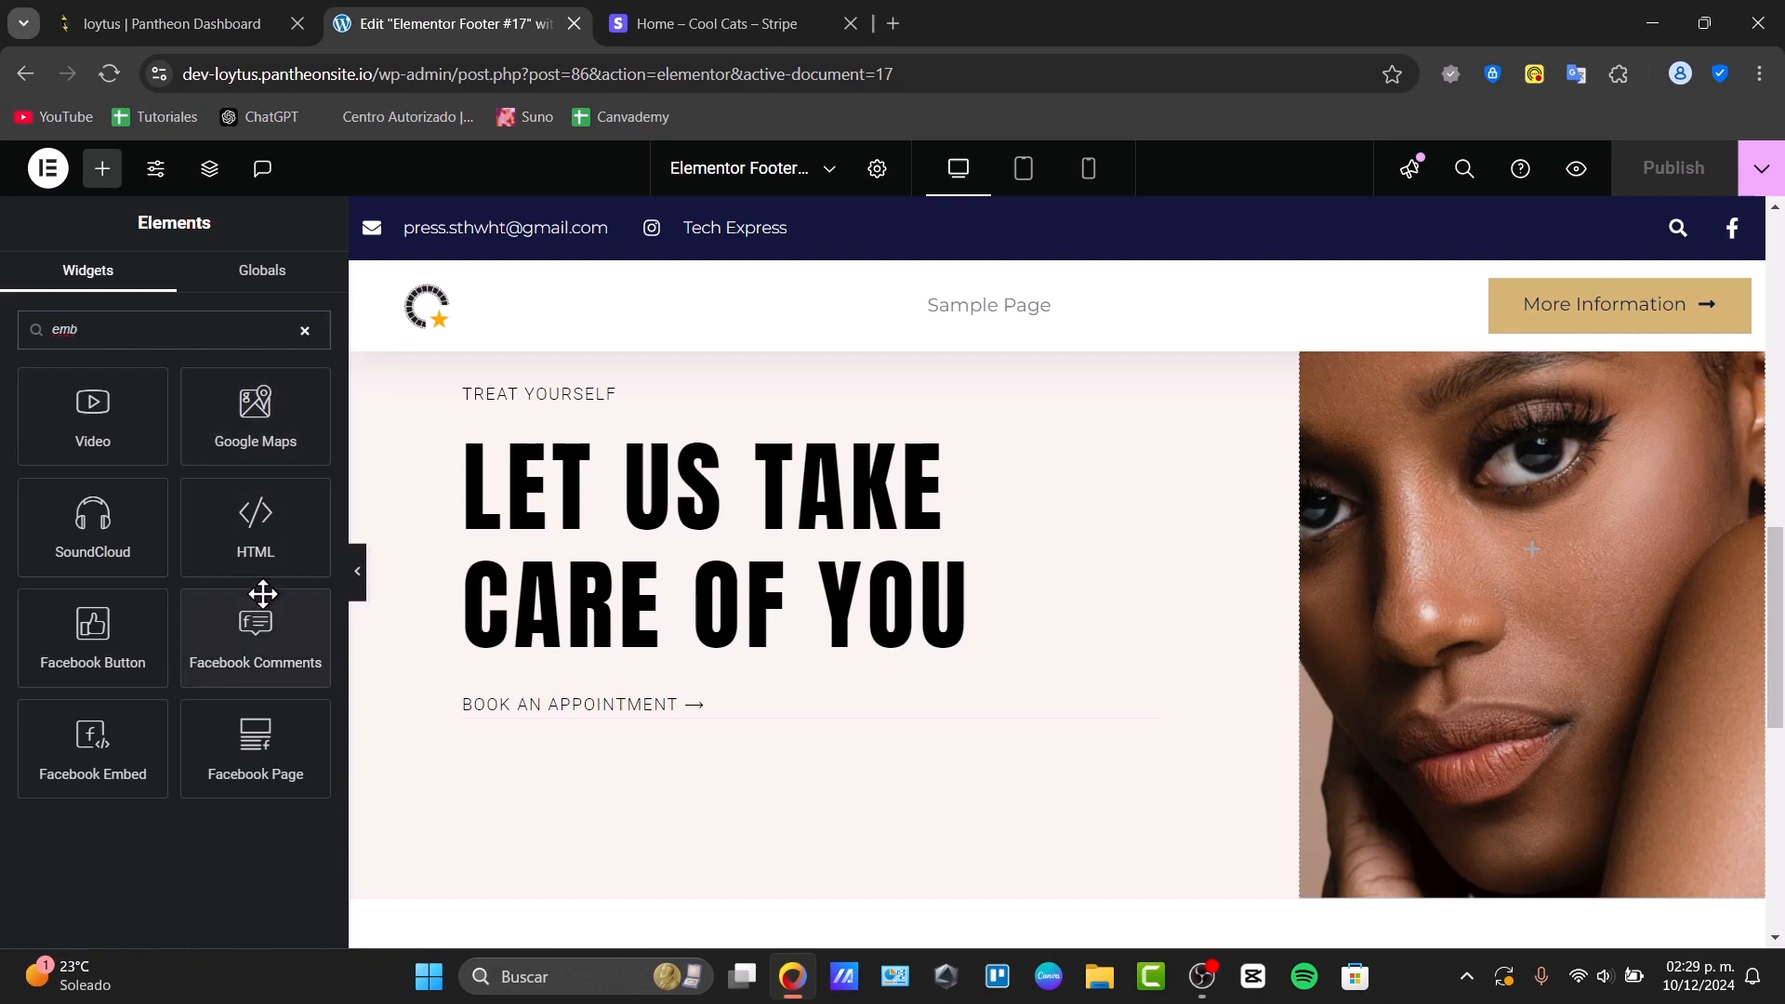
click(267, 545)
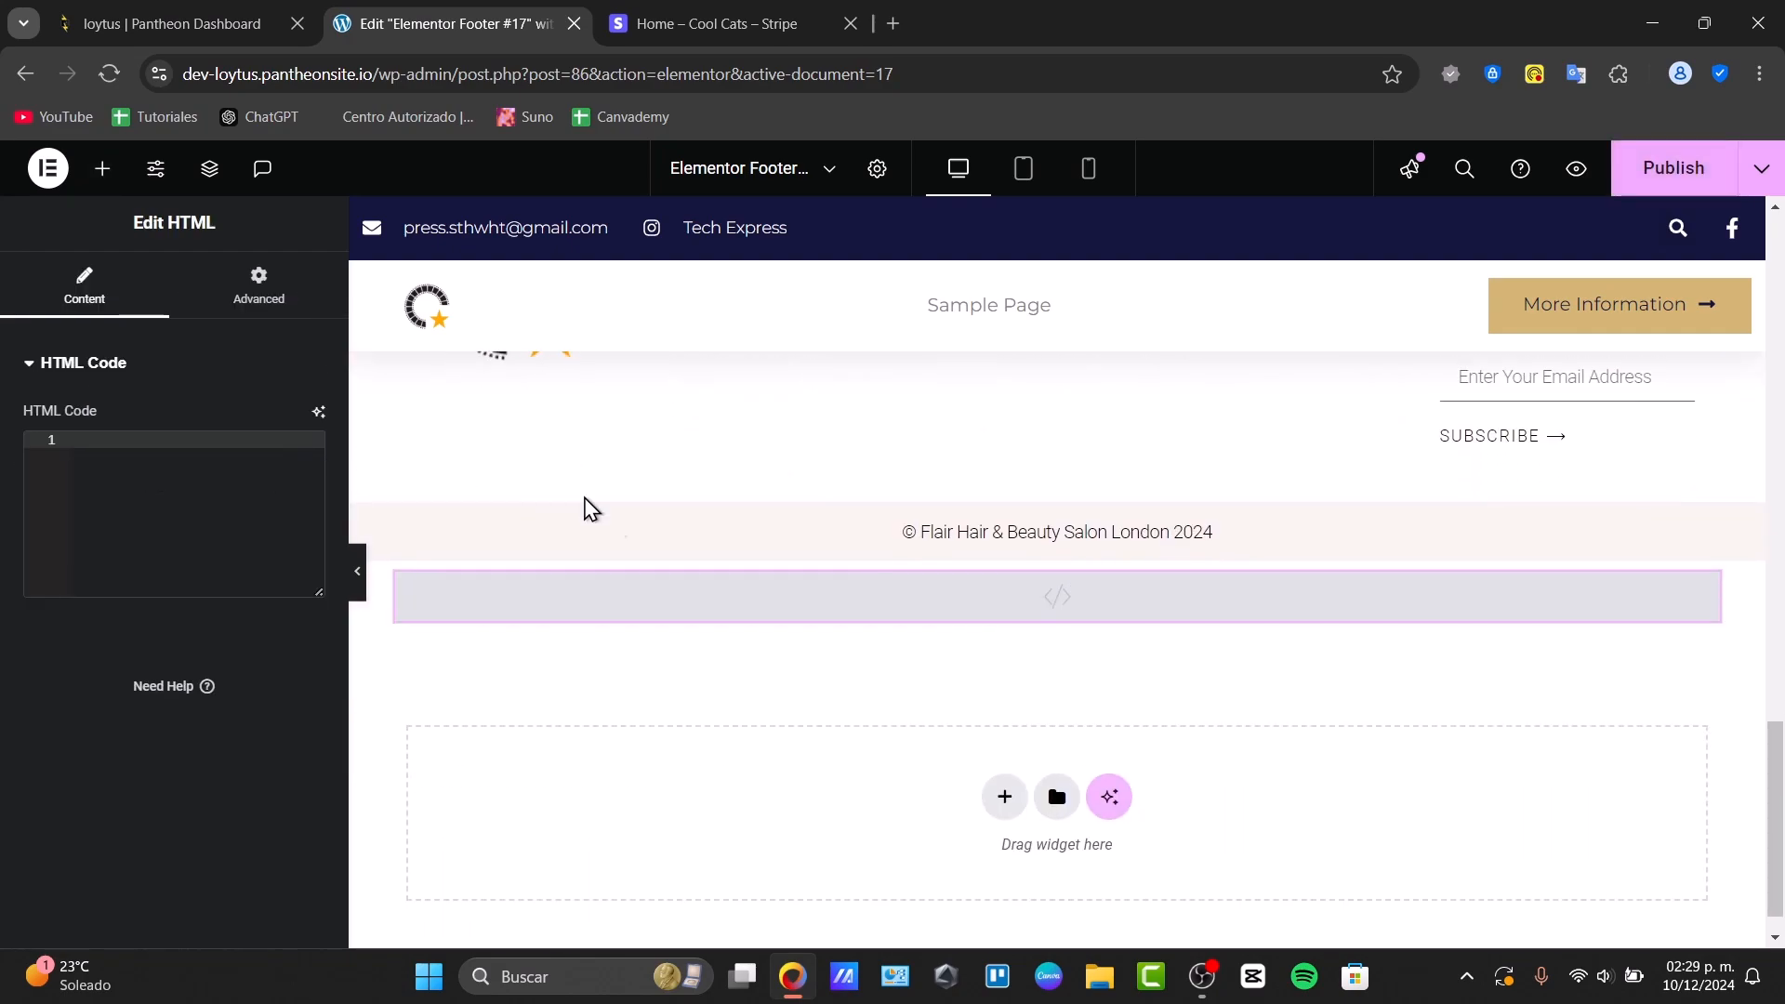
- Switch to the Stripe dashboard and start creating a shareable payment link
click(794, 5)
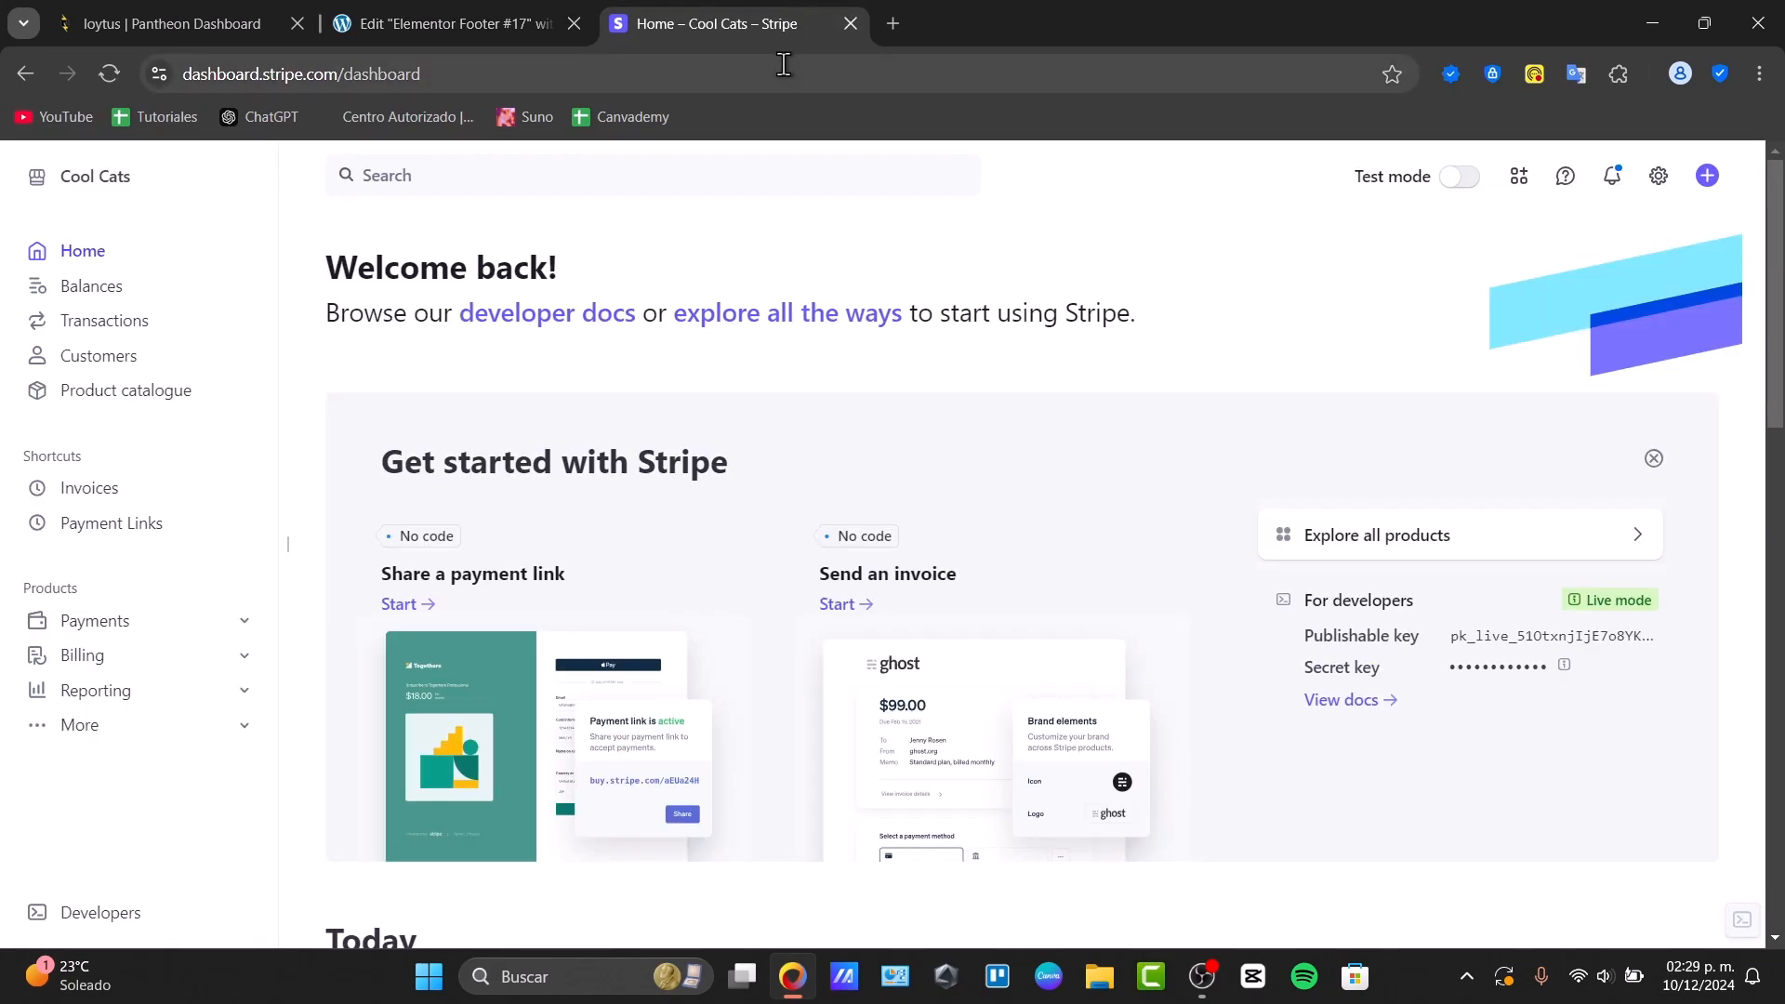
scroll(805, 360, down, 4)
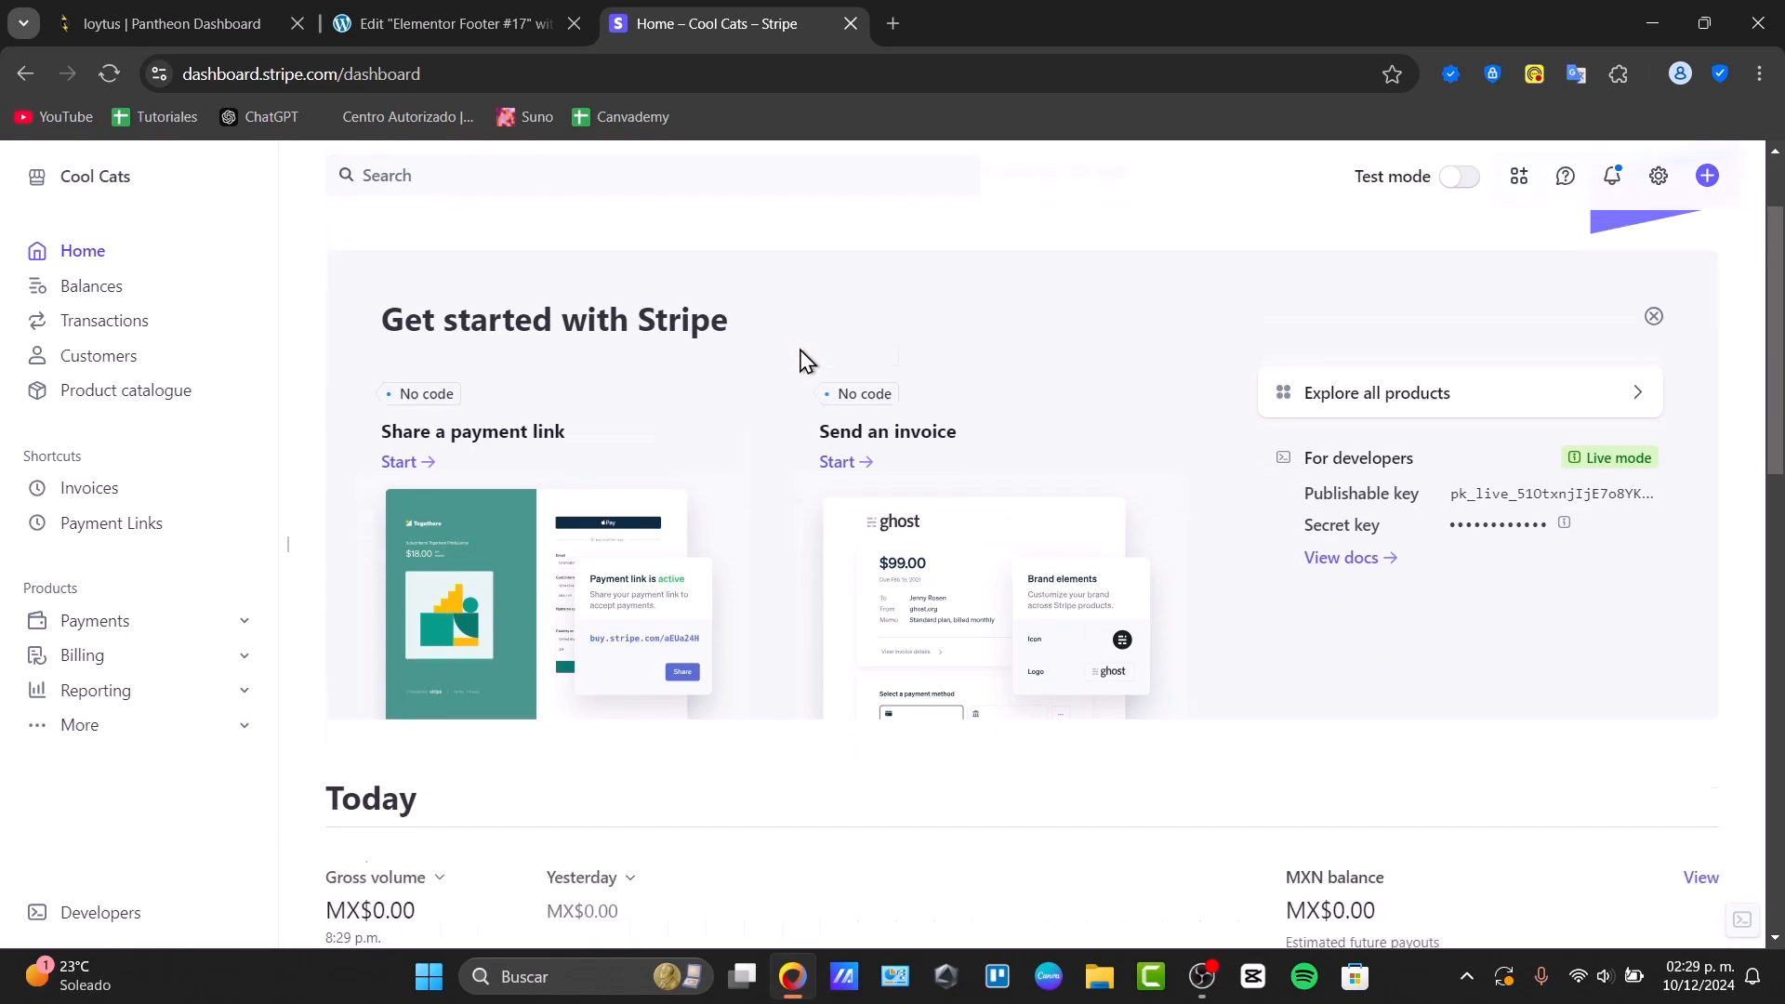
scroll(801, 361, up, 4)
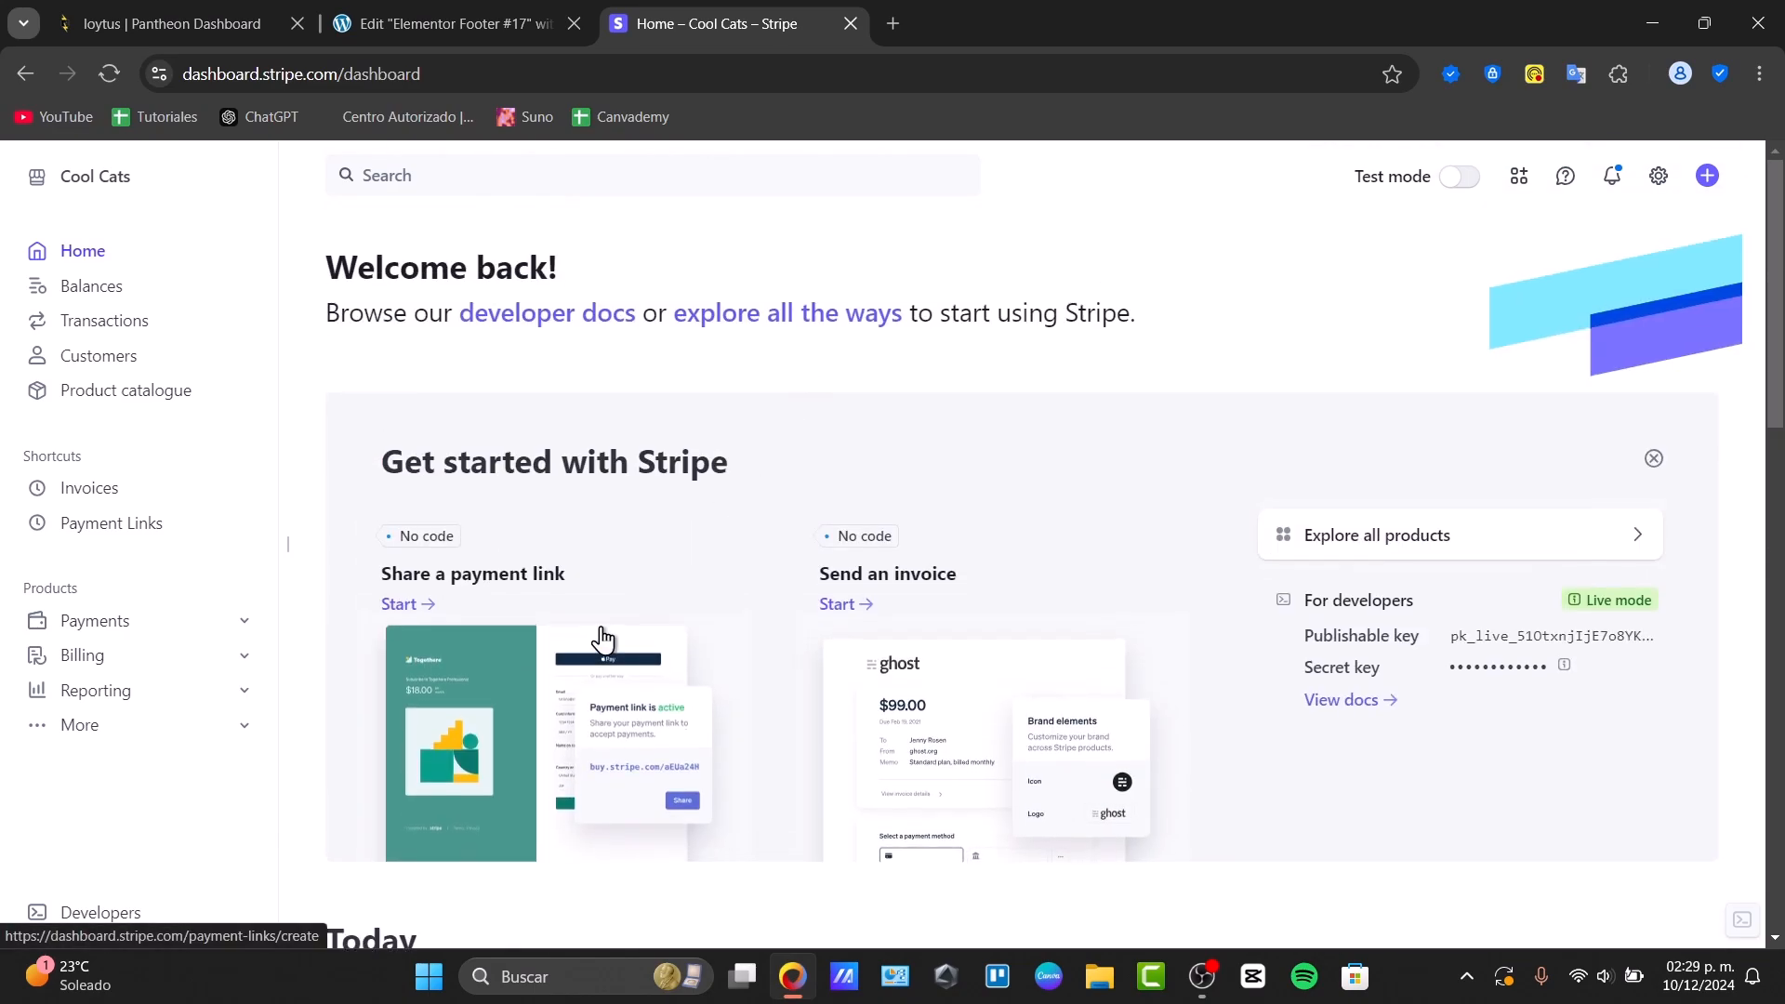
click(499, 710)
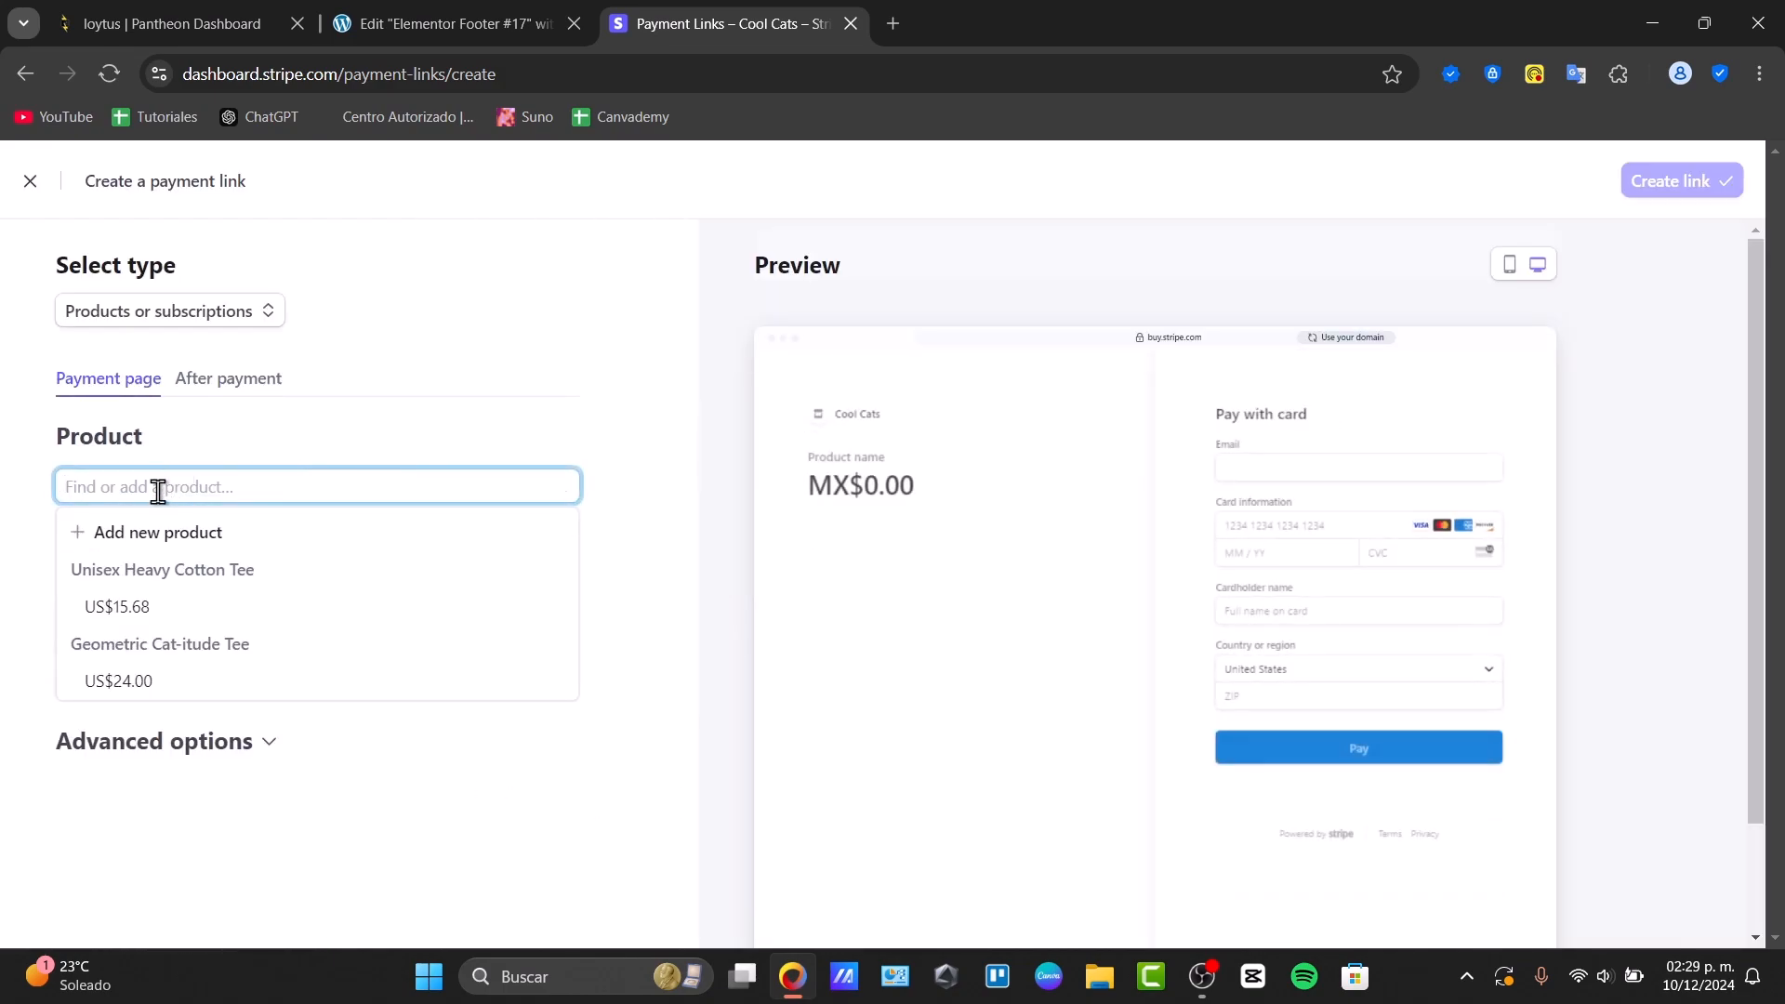
click(162, 532)
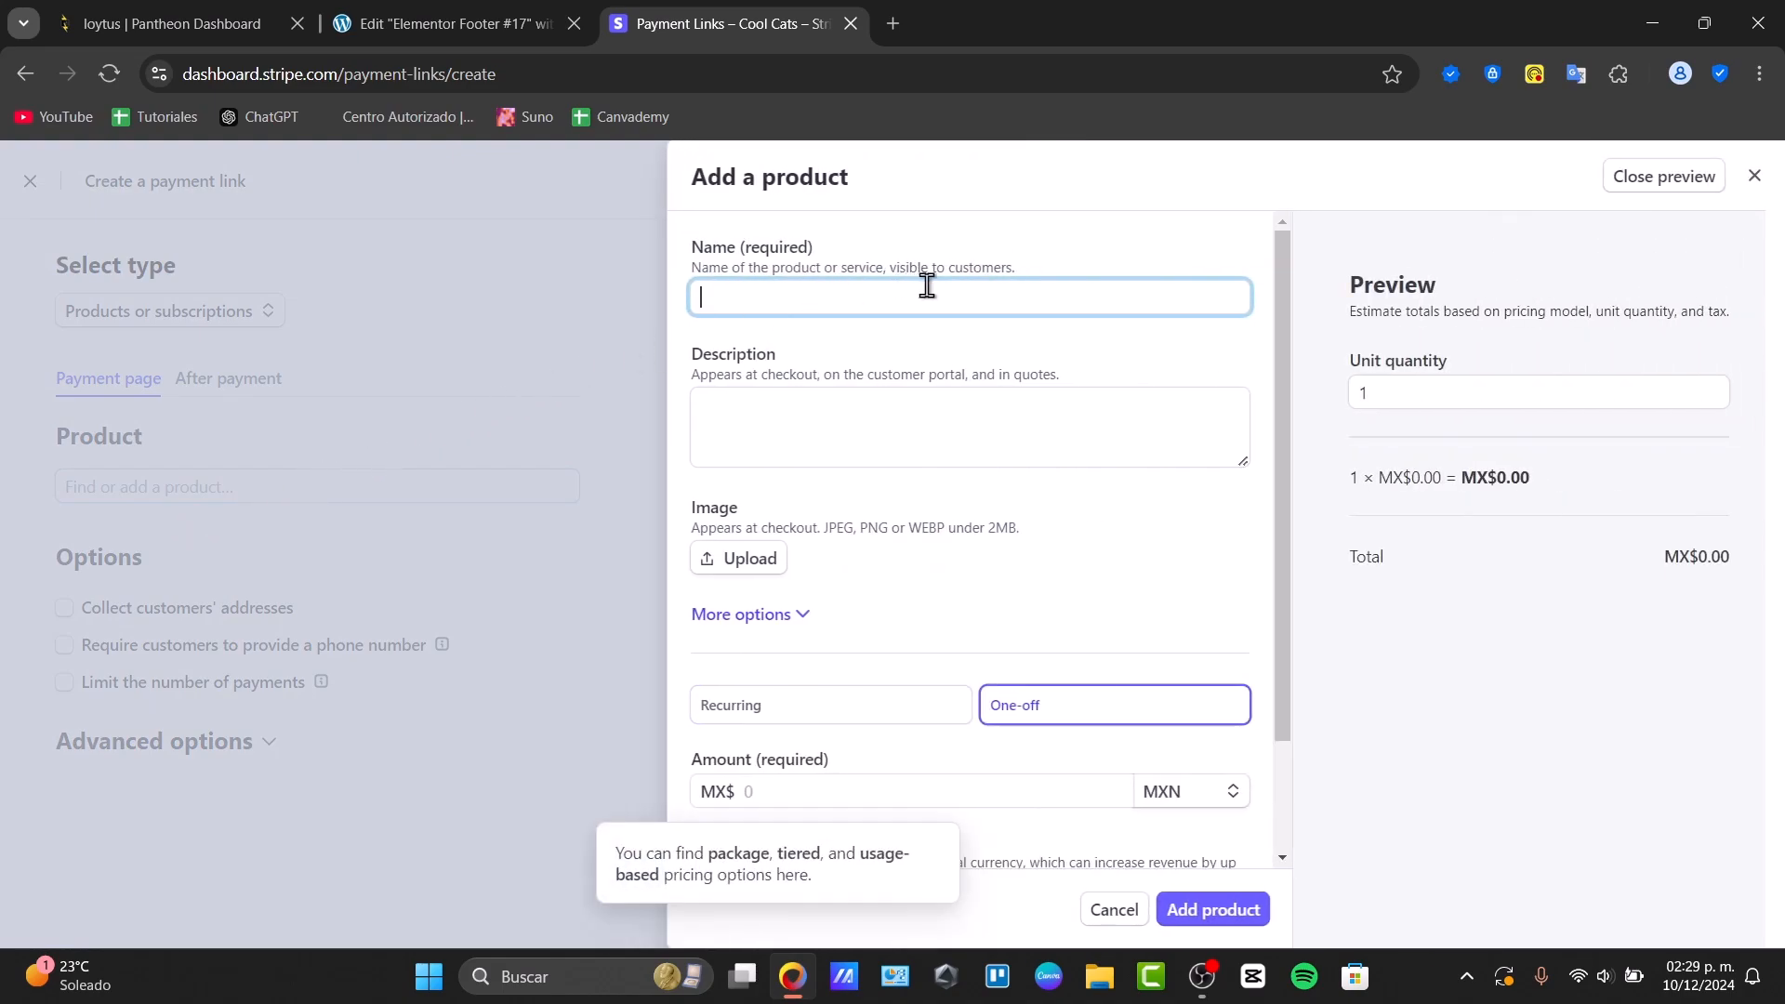
click(1124, 409)
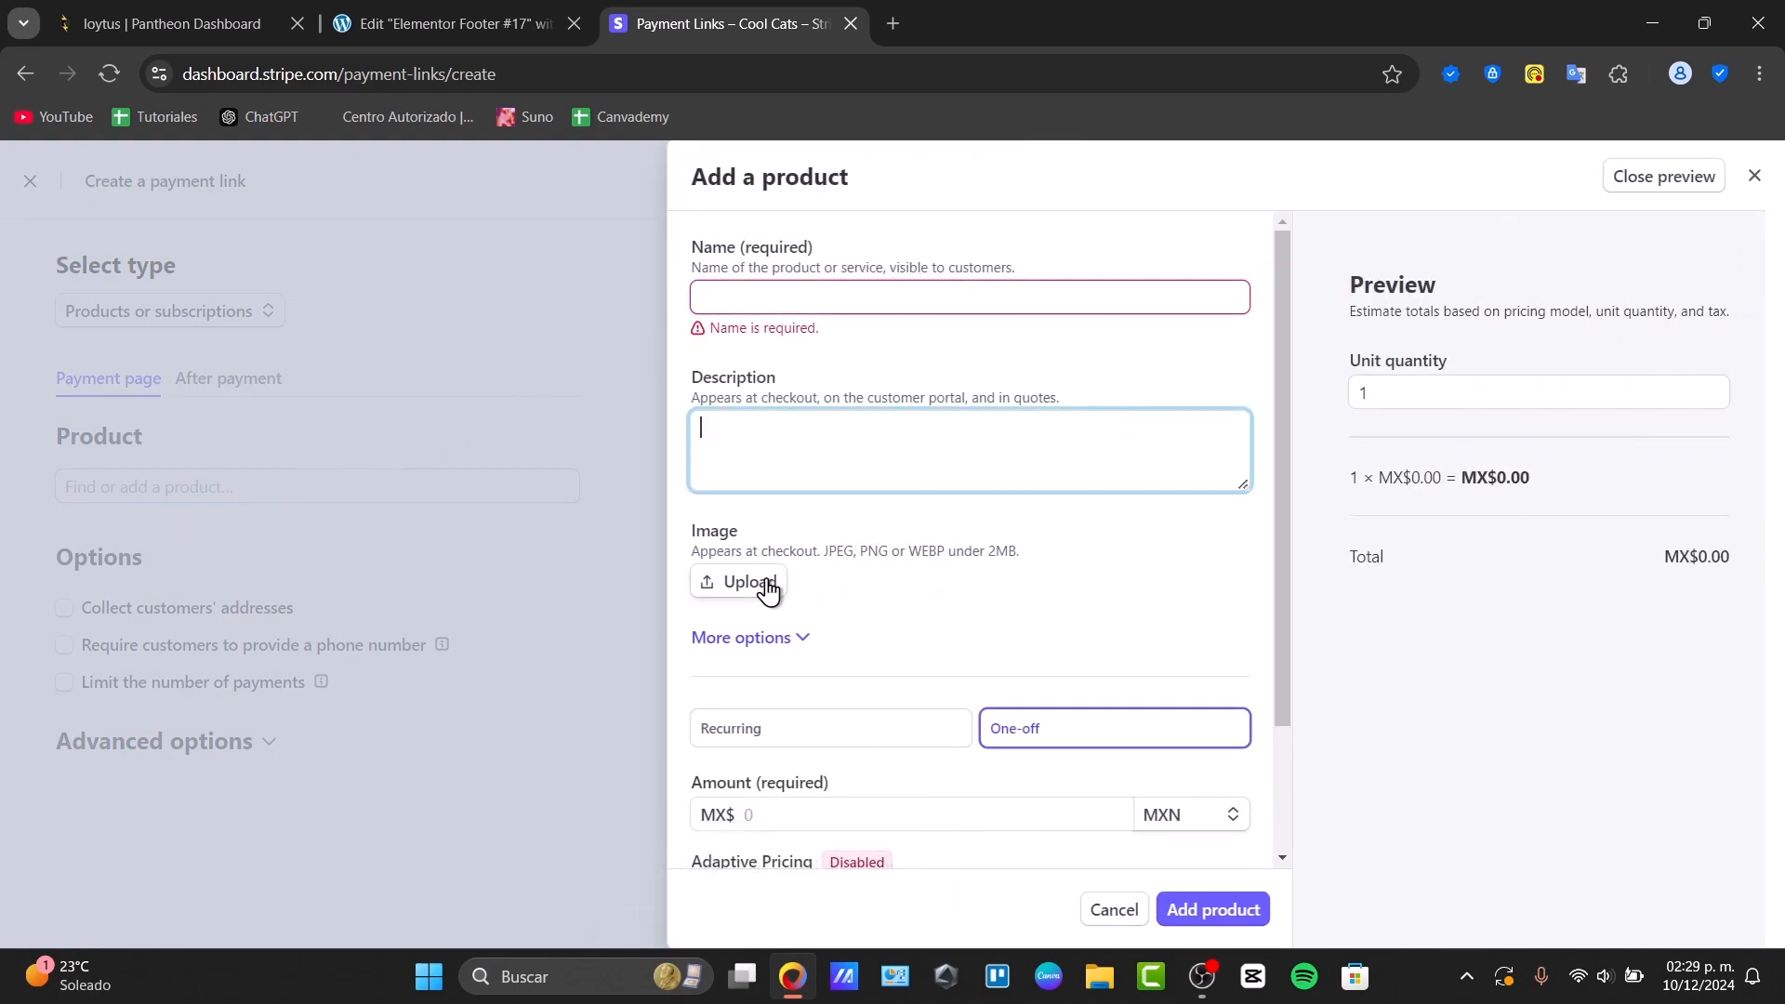
scroll(784, 692, down, 2)
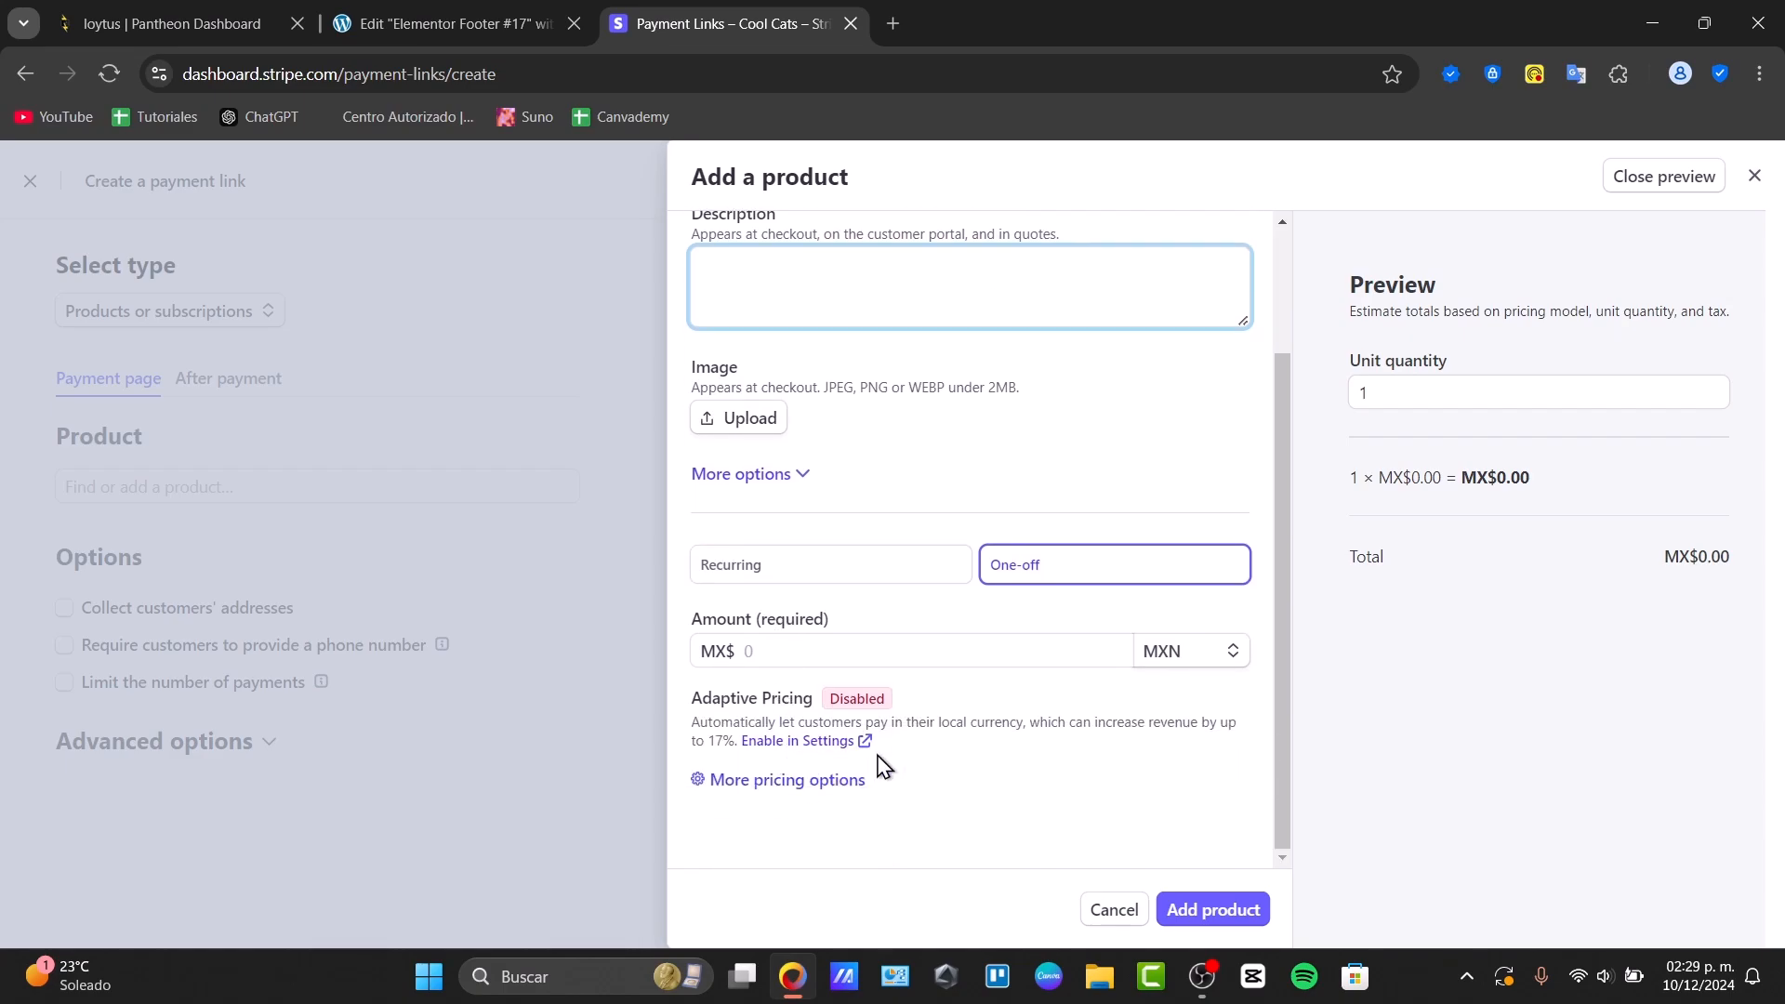
click(888, 583)
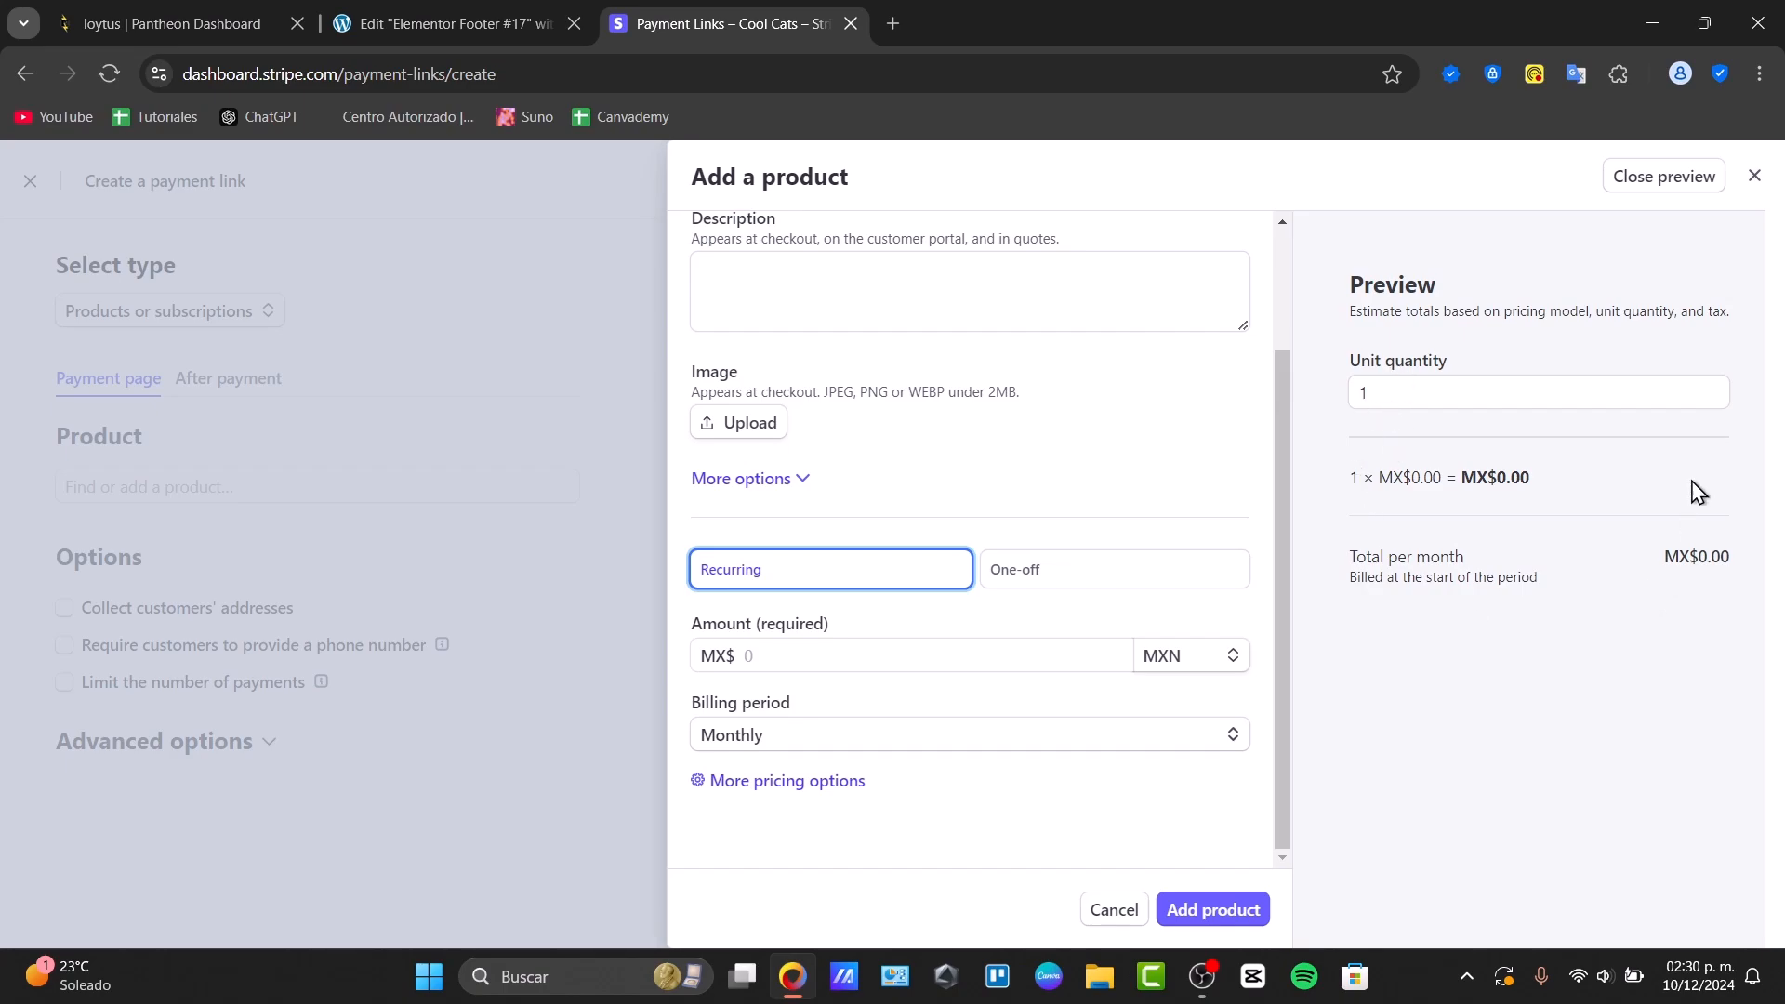
click(580, 391)
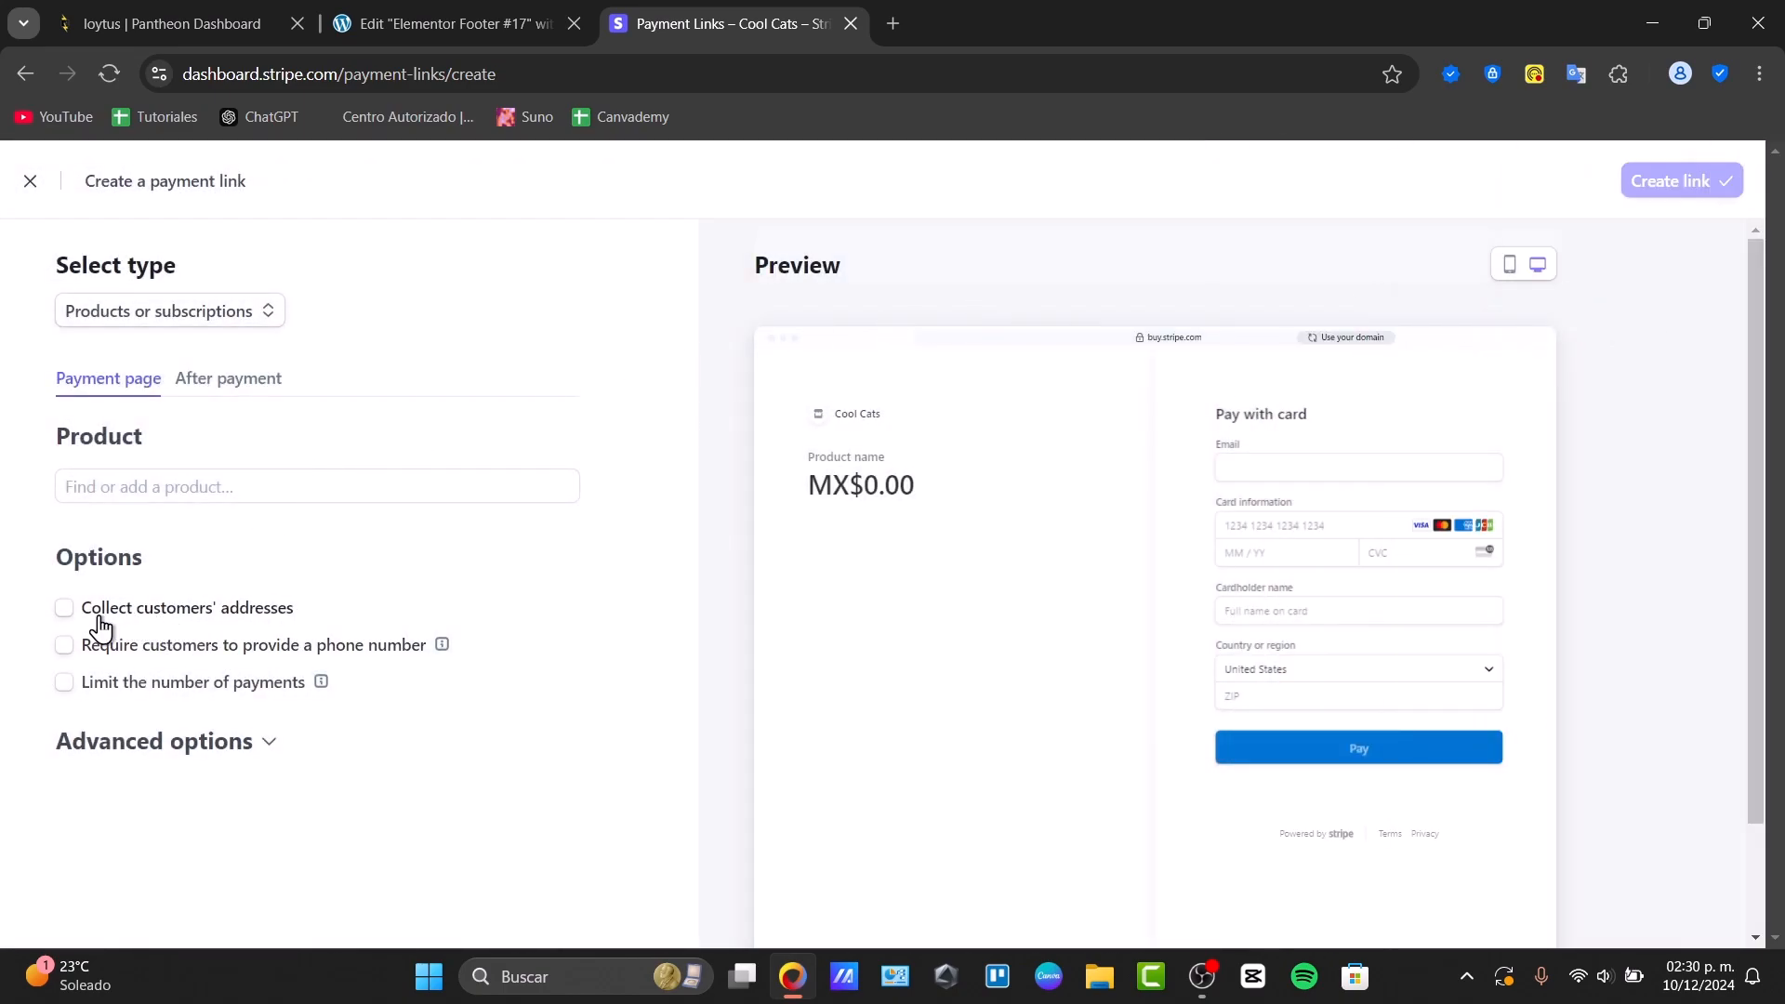
- Choose the existing Unisex Heavy Cotton Tee at US$15.68 as the product and create the payment link
click(175, 476)
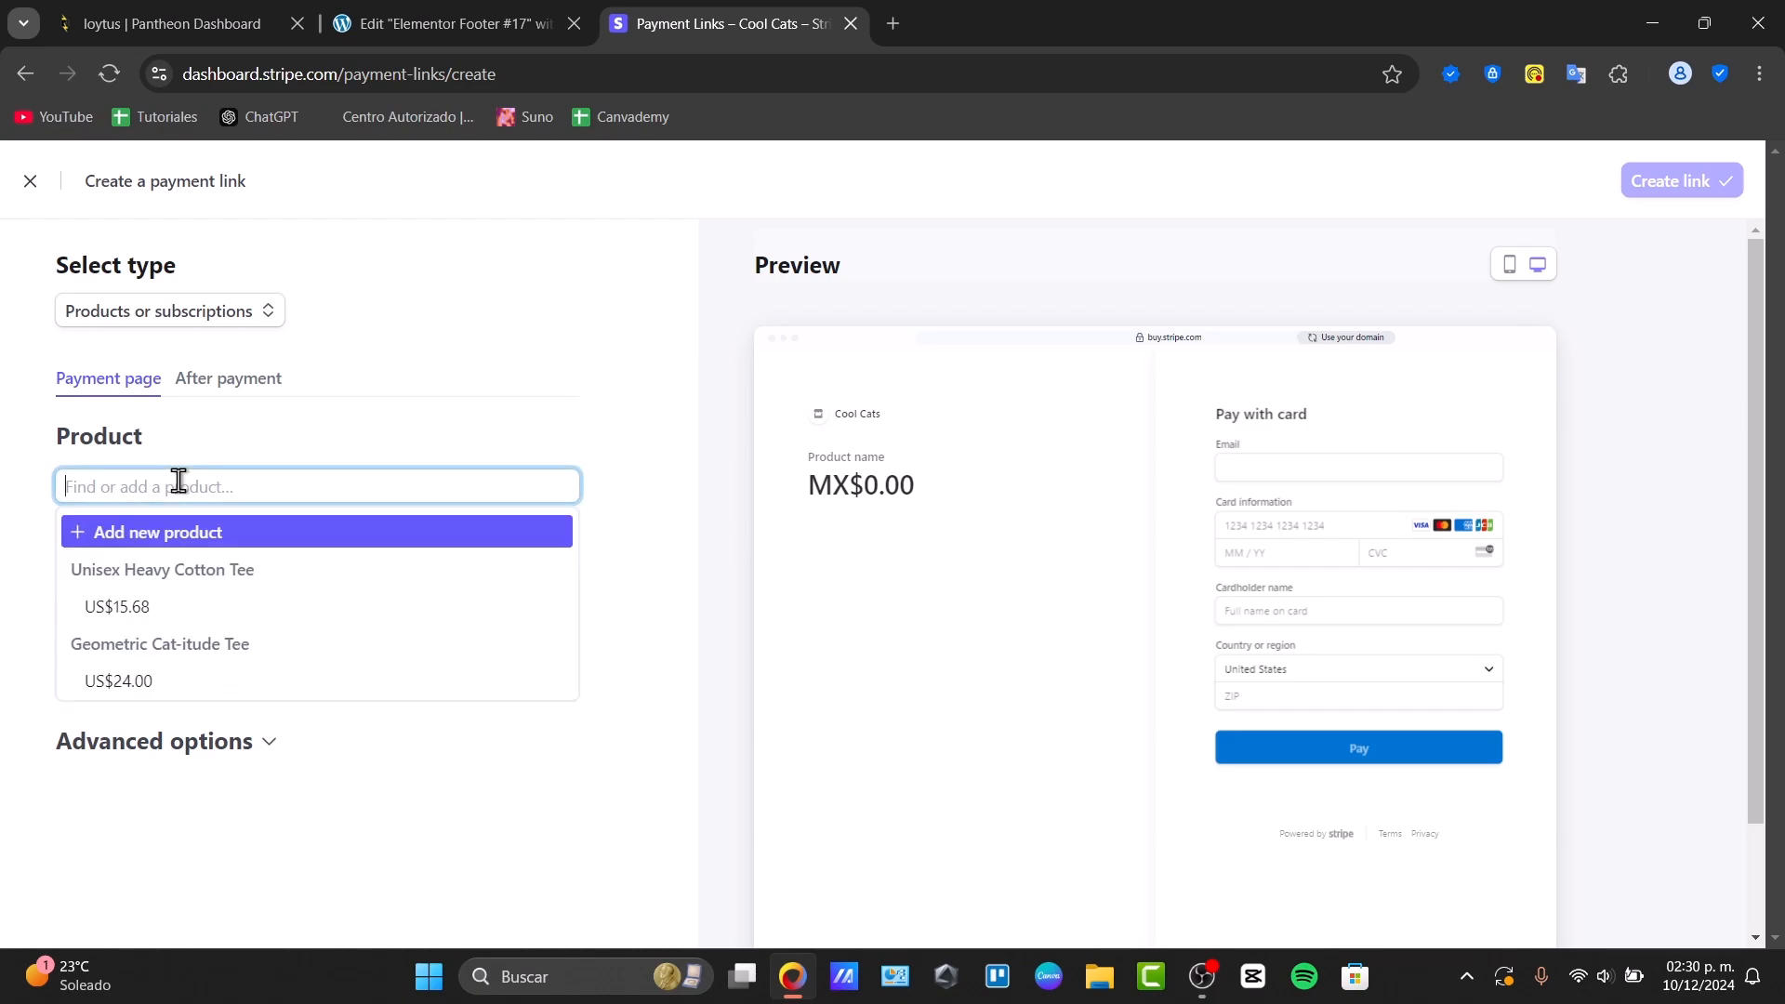
click(125, 609)
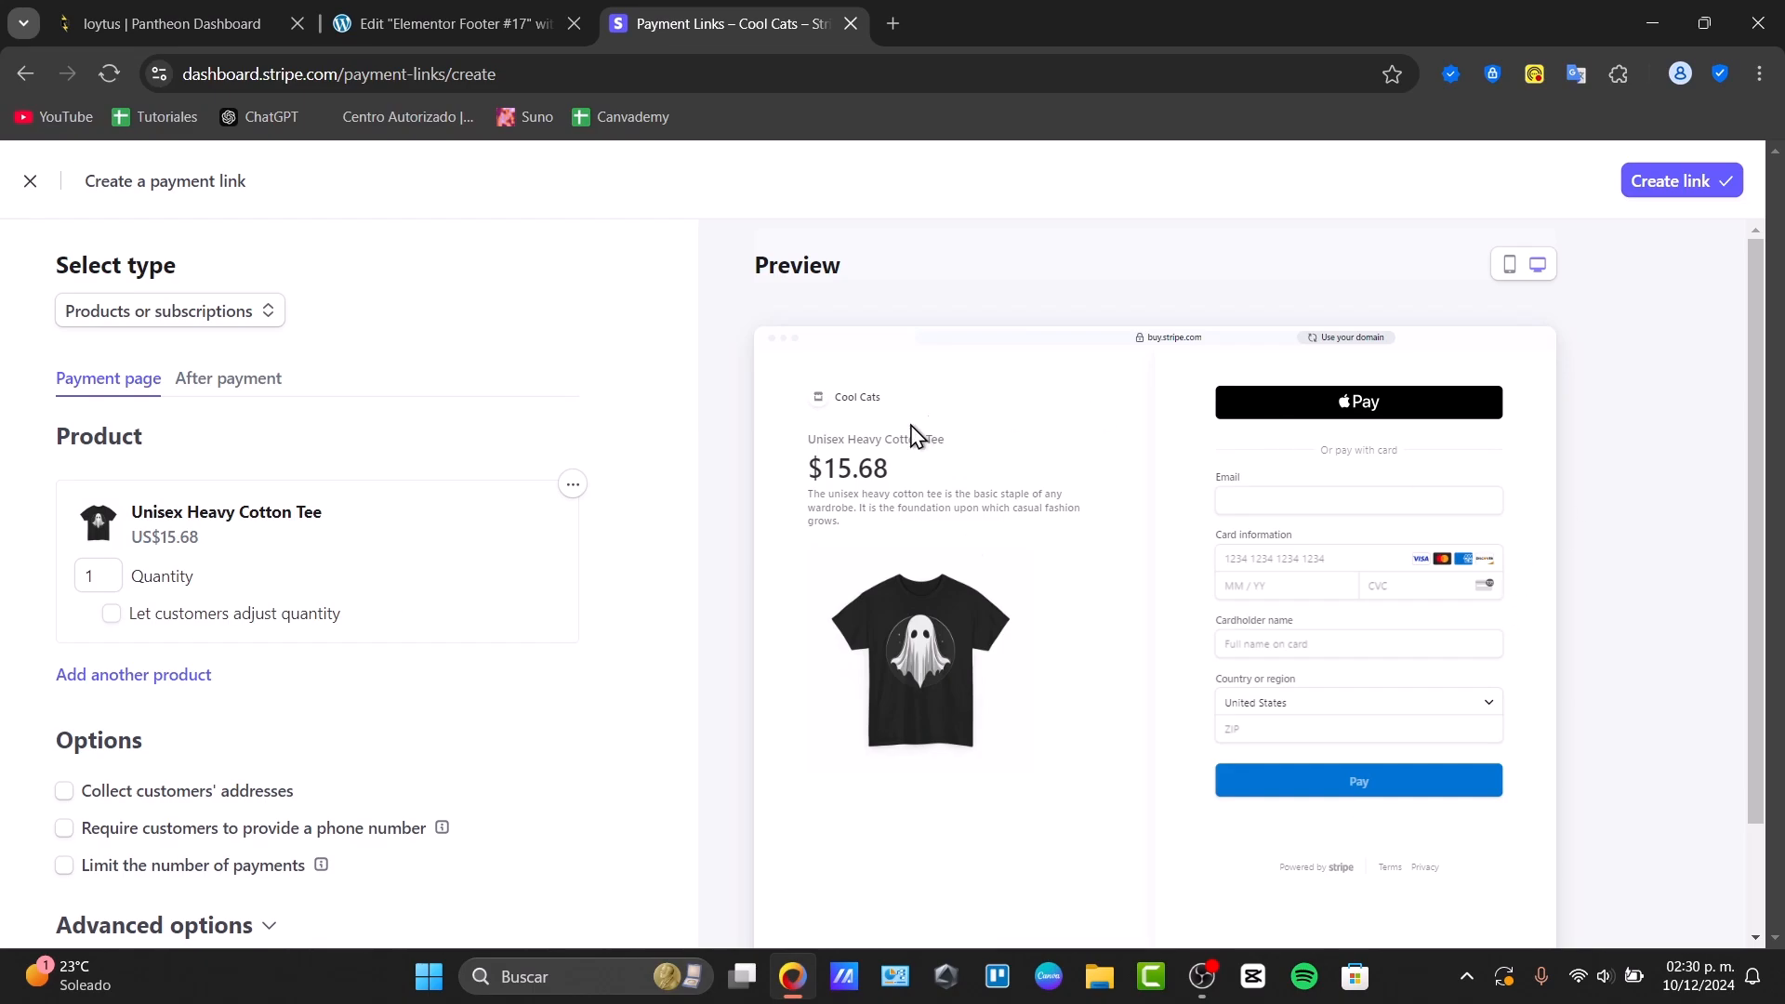
click(1690, 189)
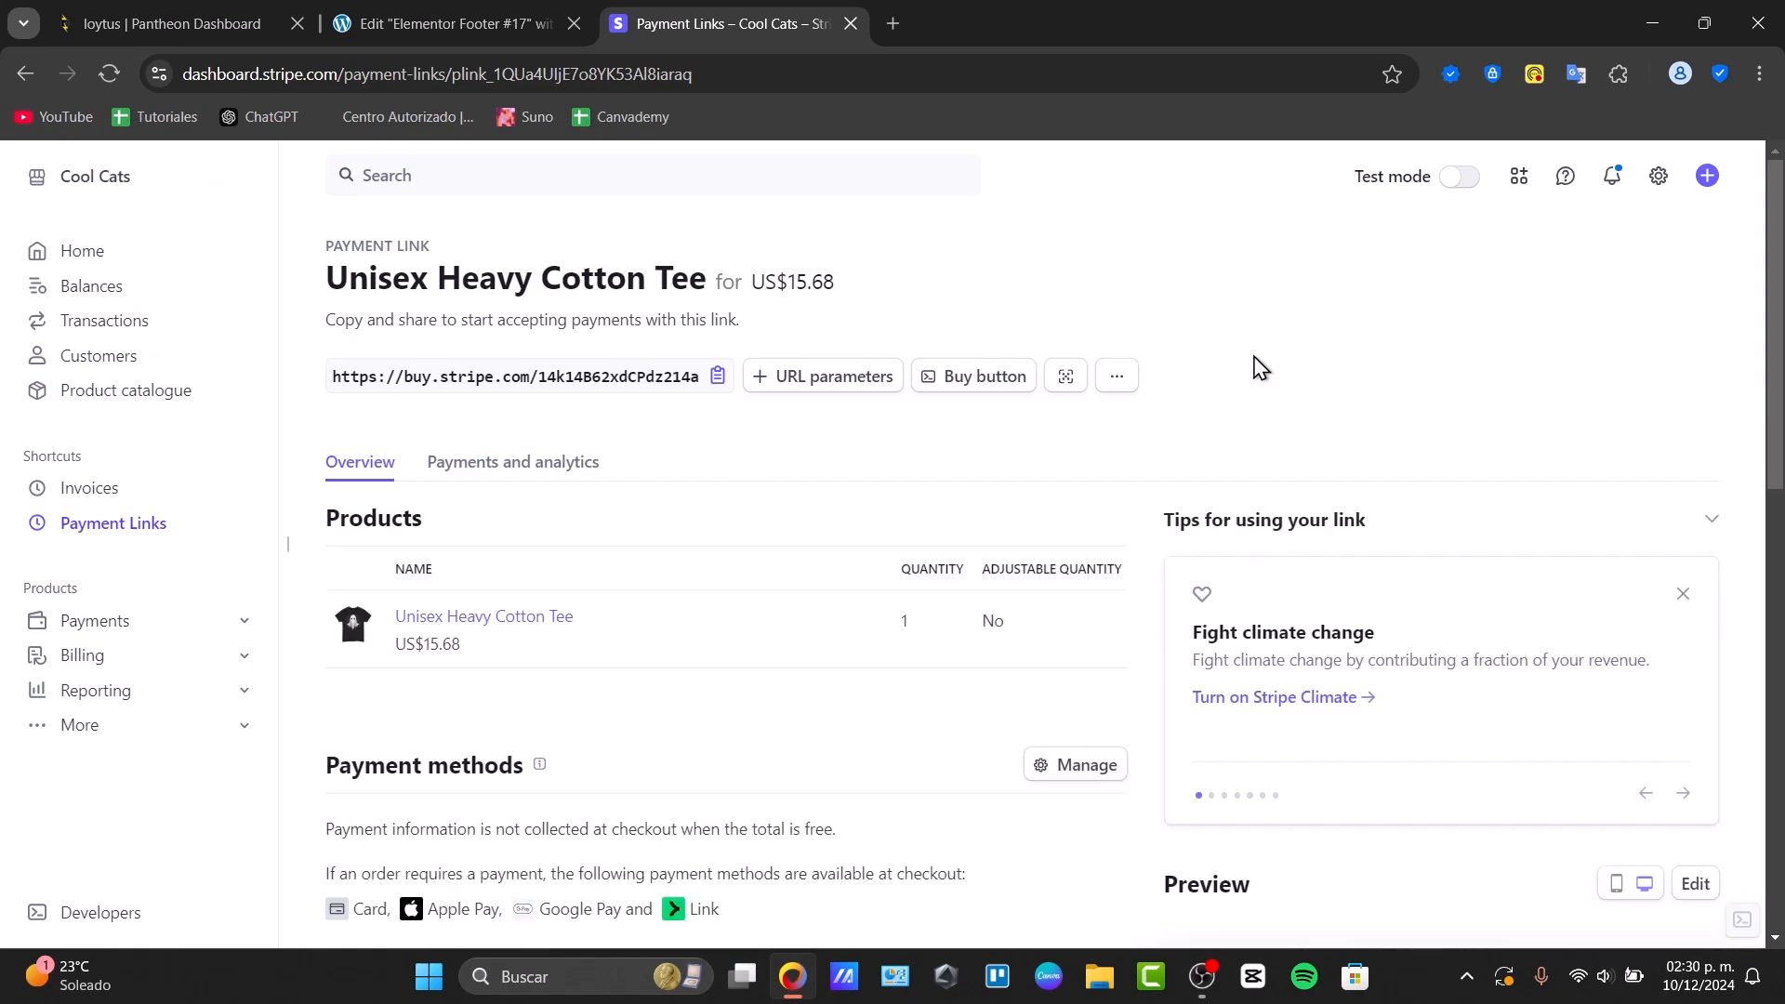
- Configure a buy button for the payment link with the Button layout and turn on its styling options
click(995, 377)
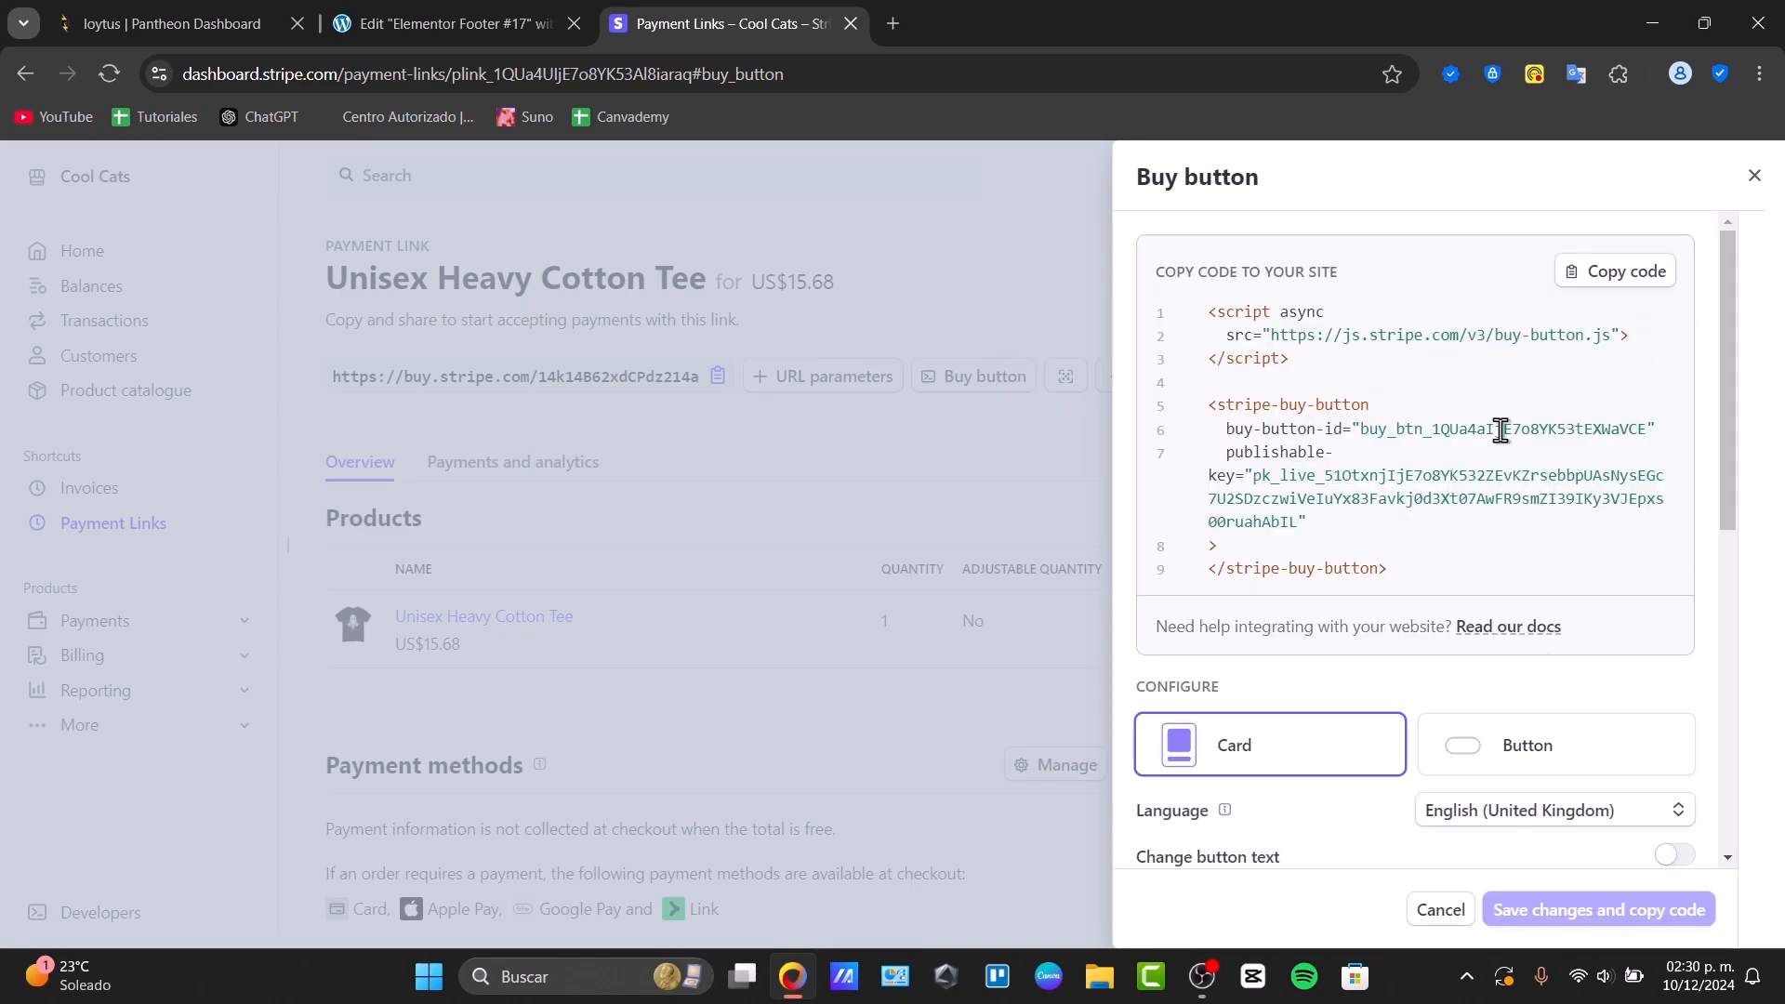
scroll(1511, 412, down, 8)
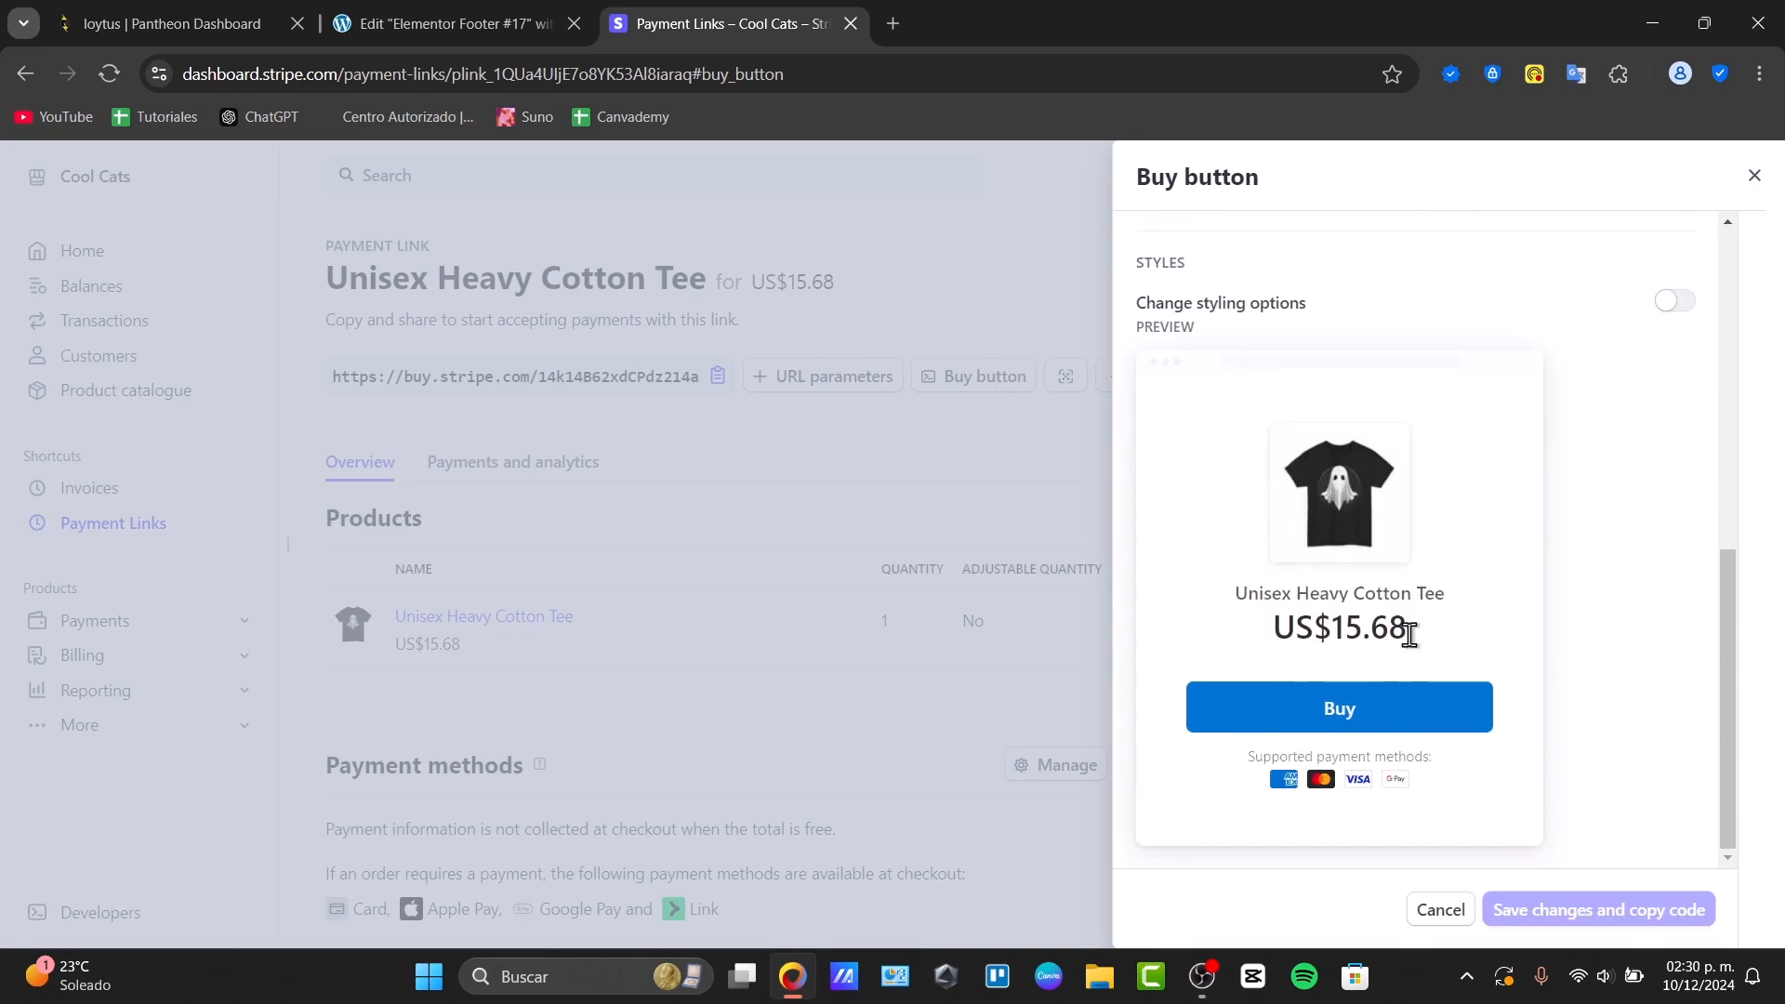
scroll(1432, 623, up, 4)
click(1523, 443)
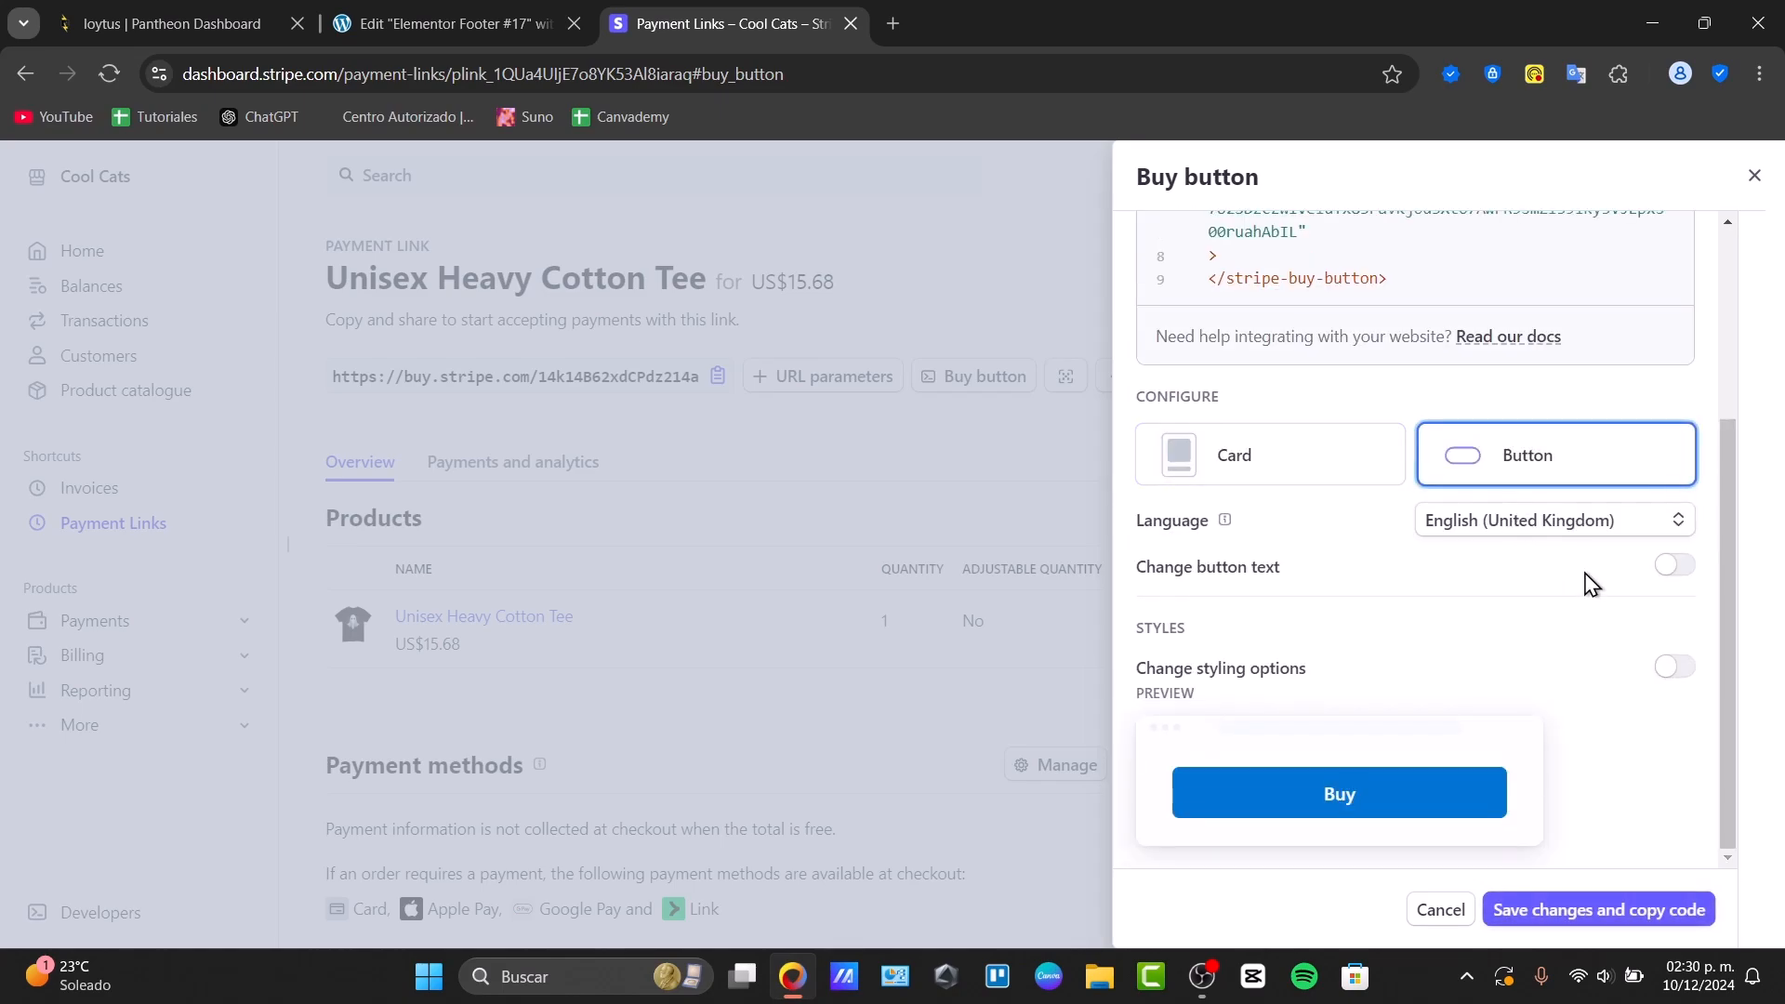
click(1675, 668)
scroll(1581, 688, down, 3)
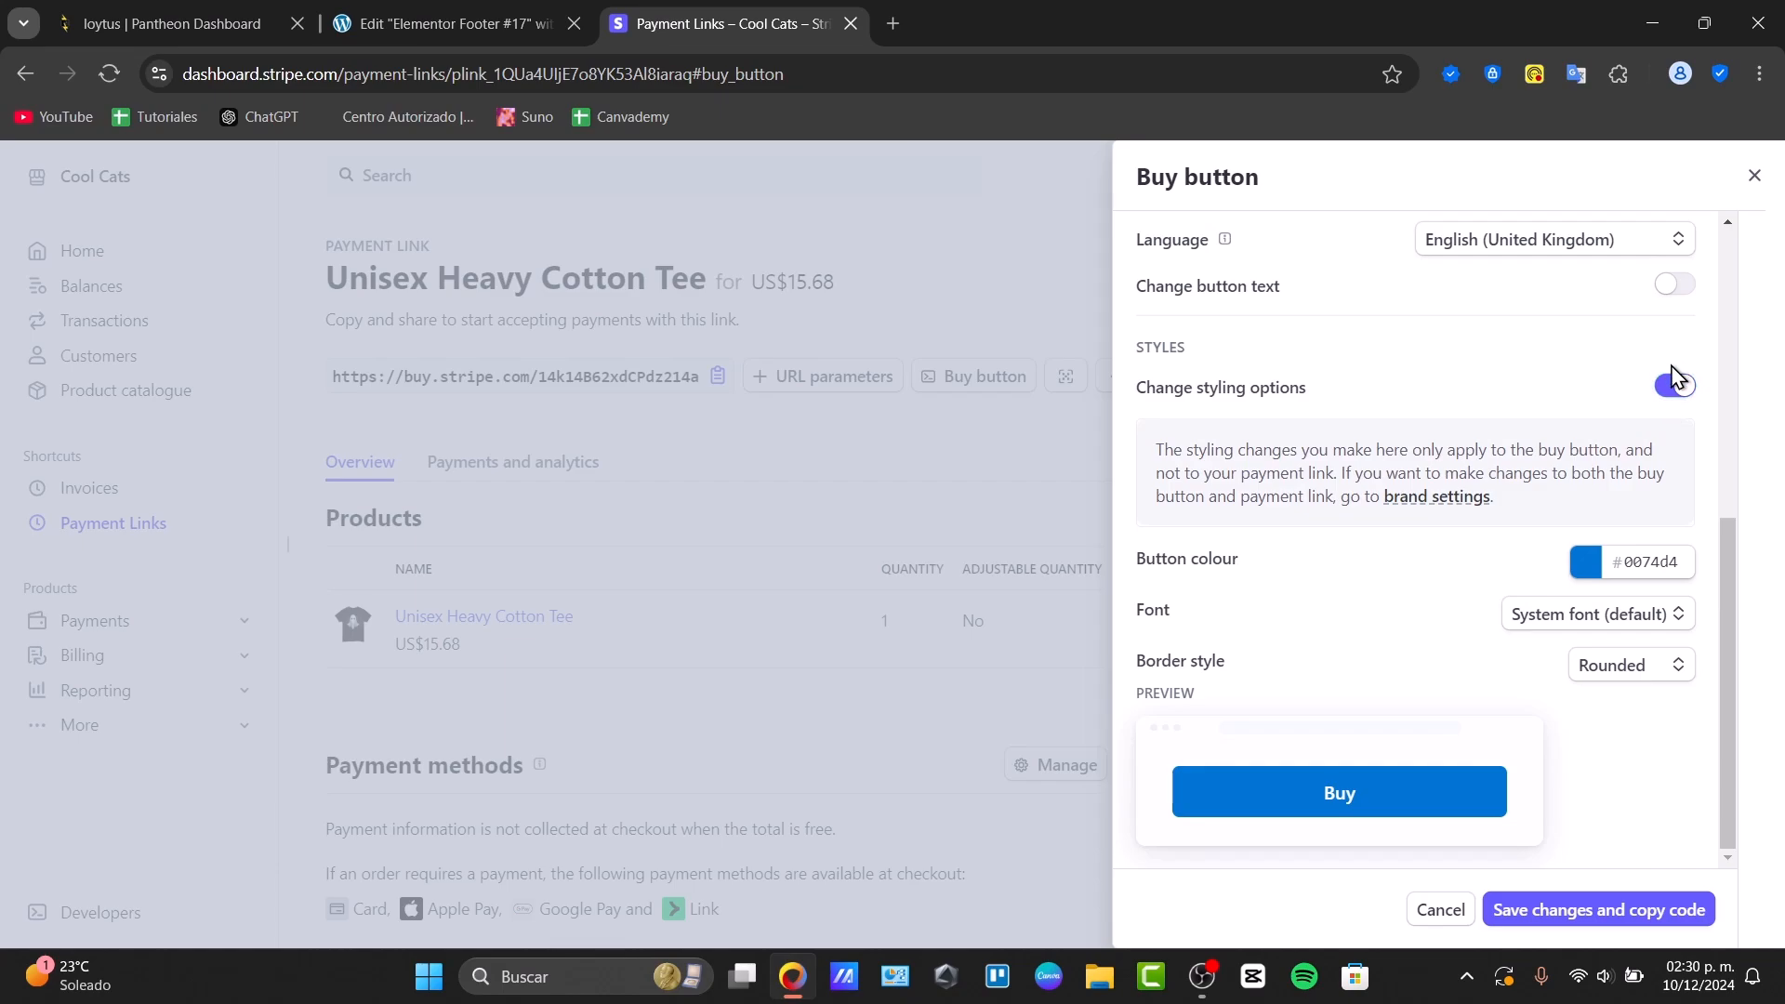
- Save the buy button, copy its embed code with the publishable key, and paste it into the Elementor widget's HTML Code field
scroll(1671, 377, up, 6)
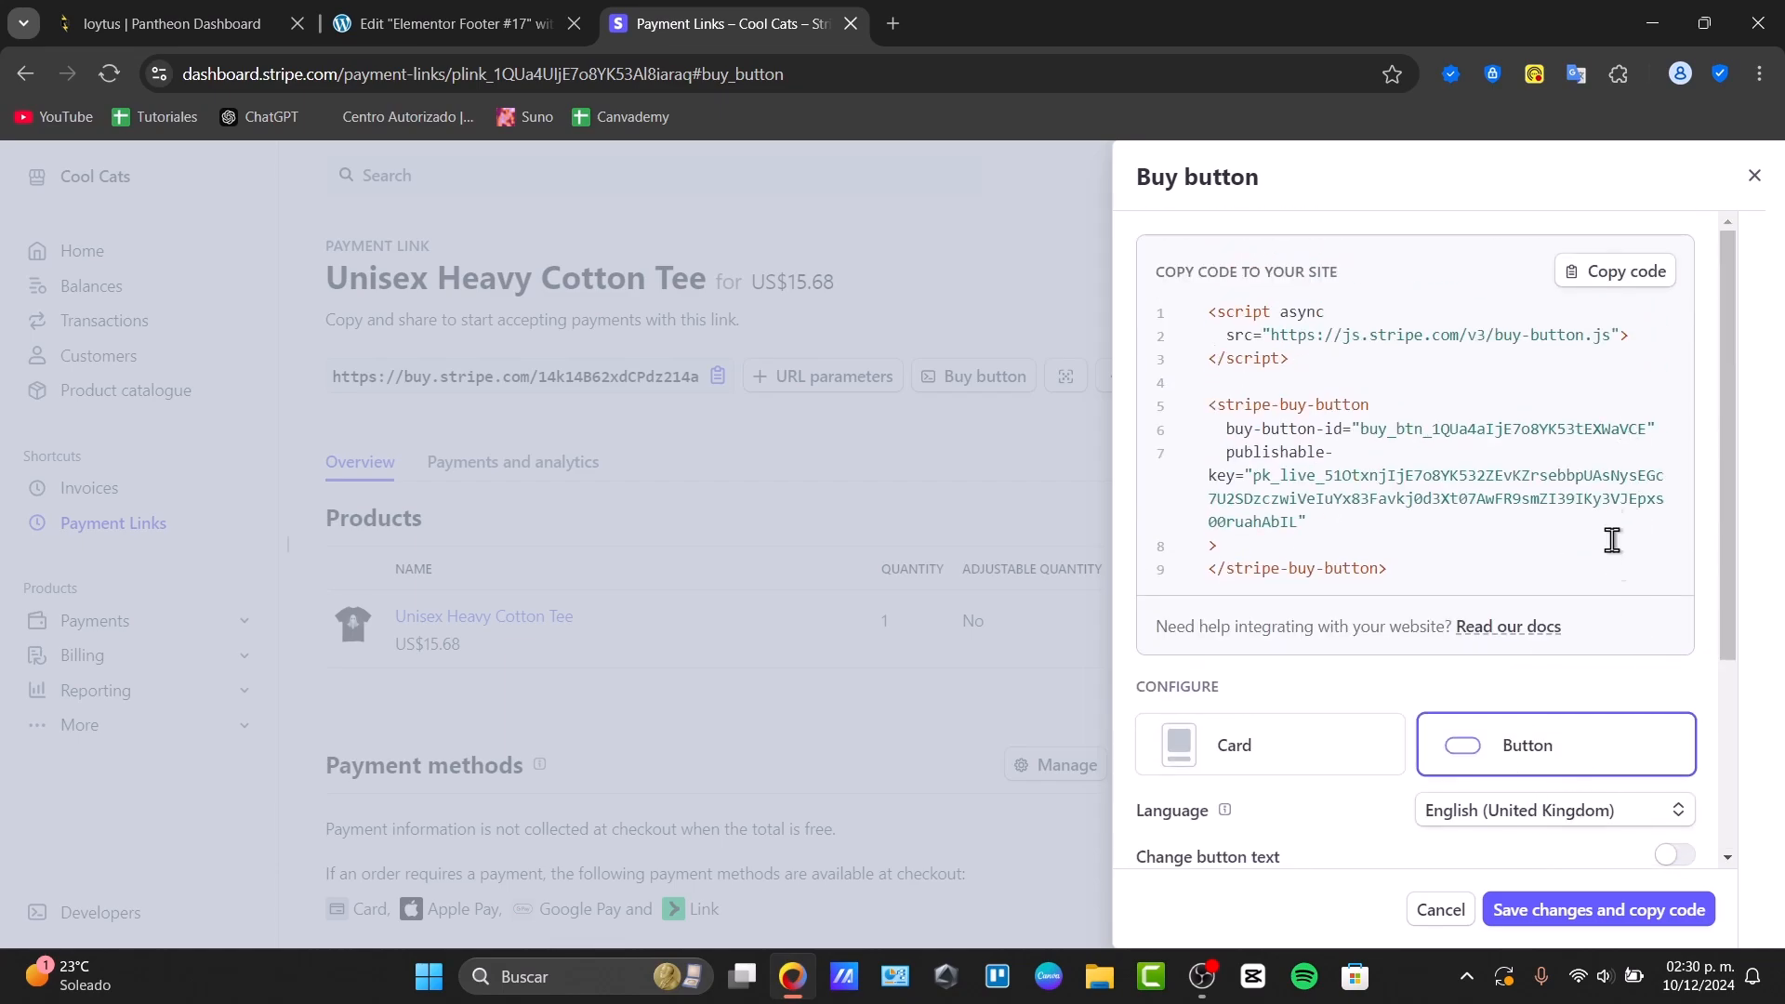
click(1658, 275)
click(1610, 913)
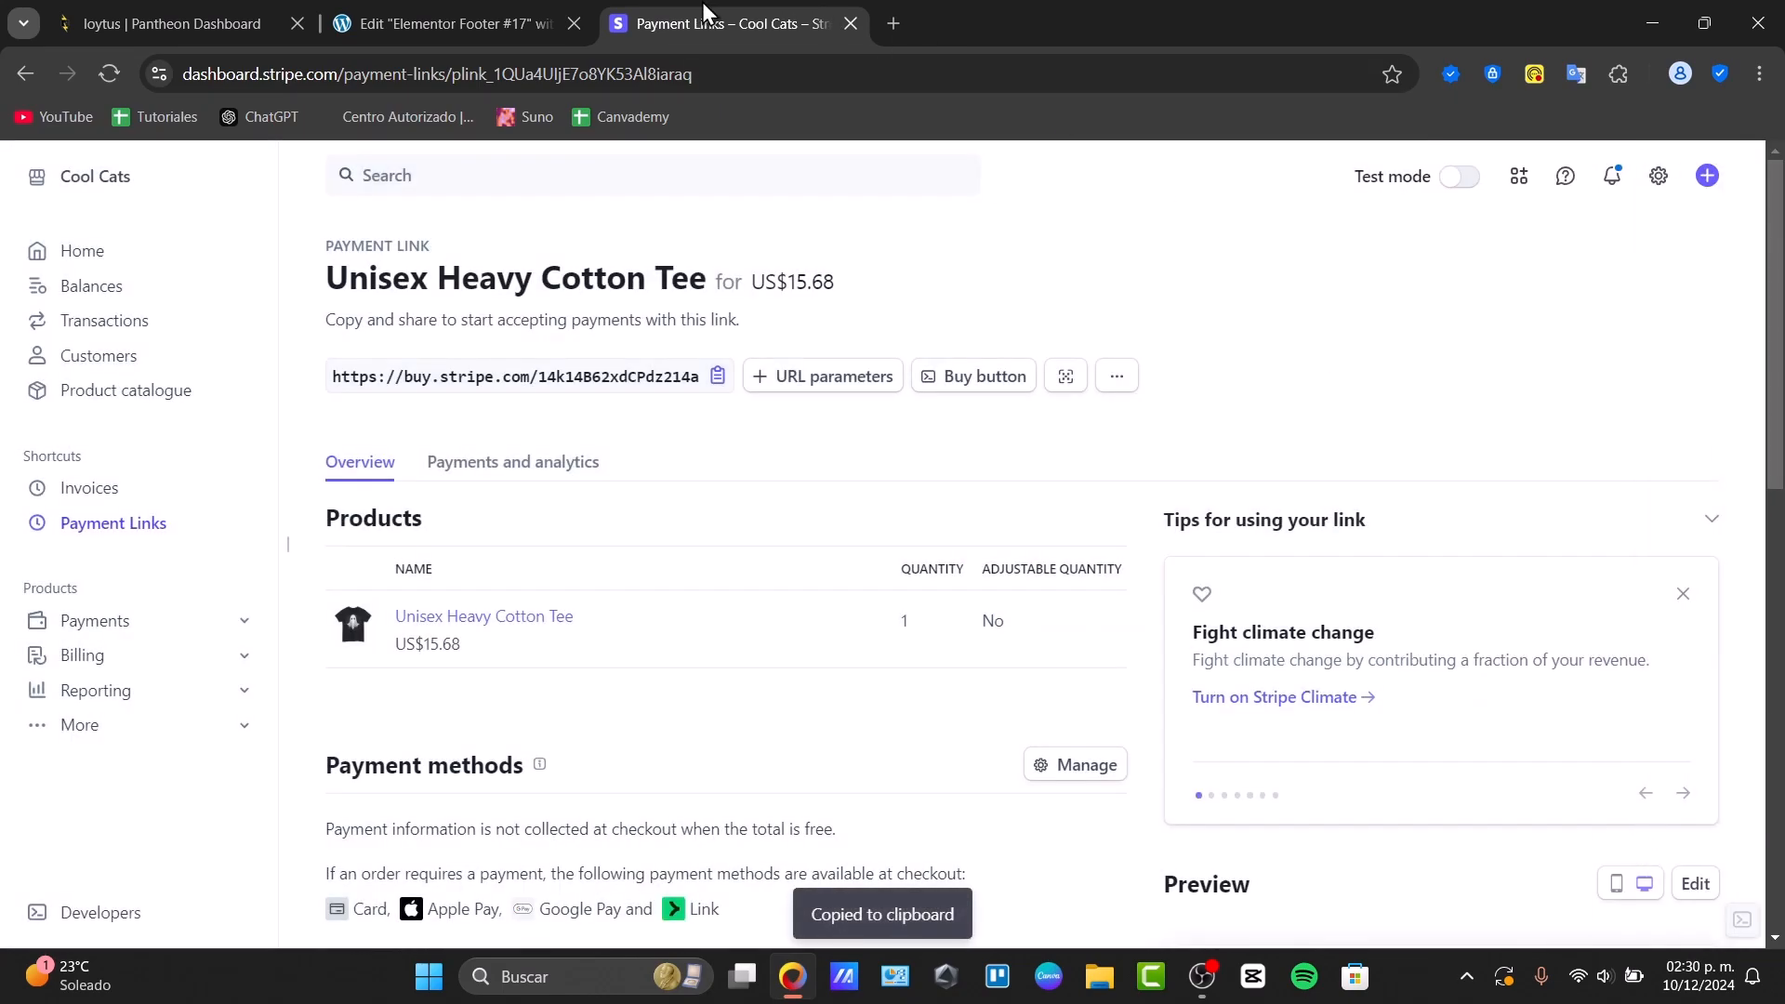
click(456, 23)
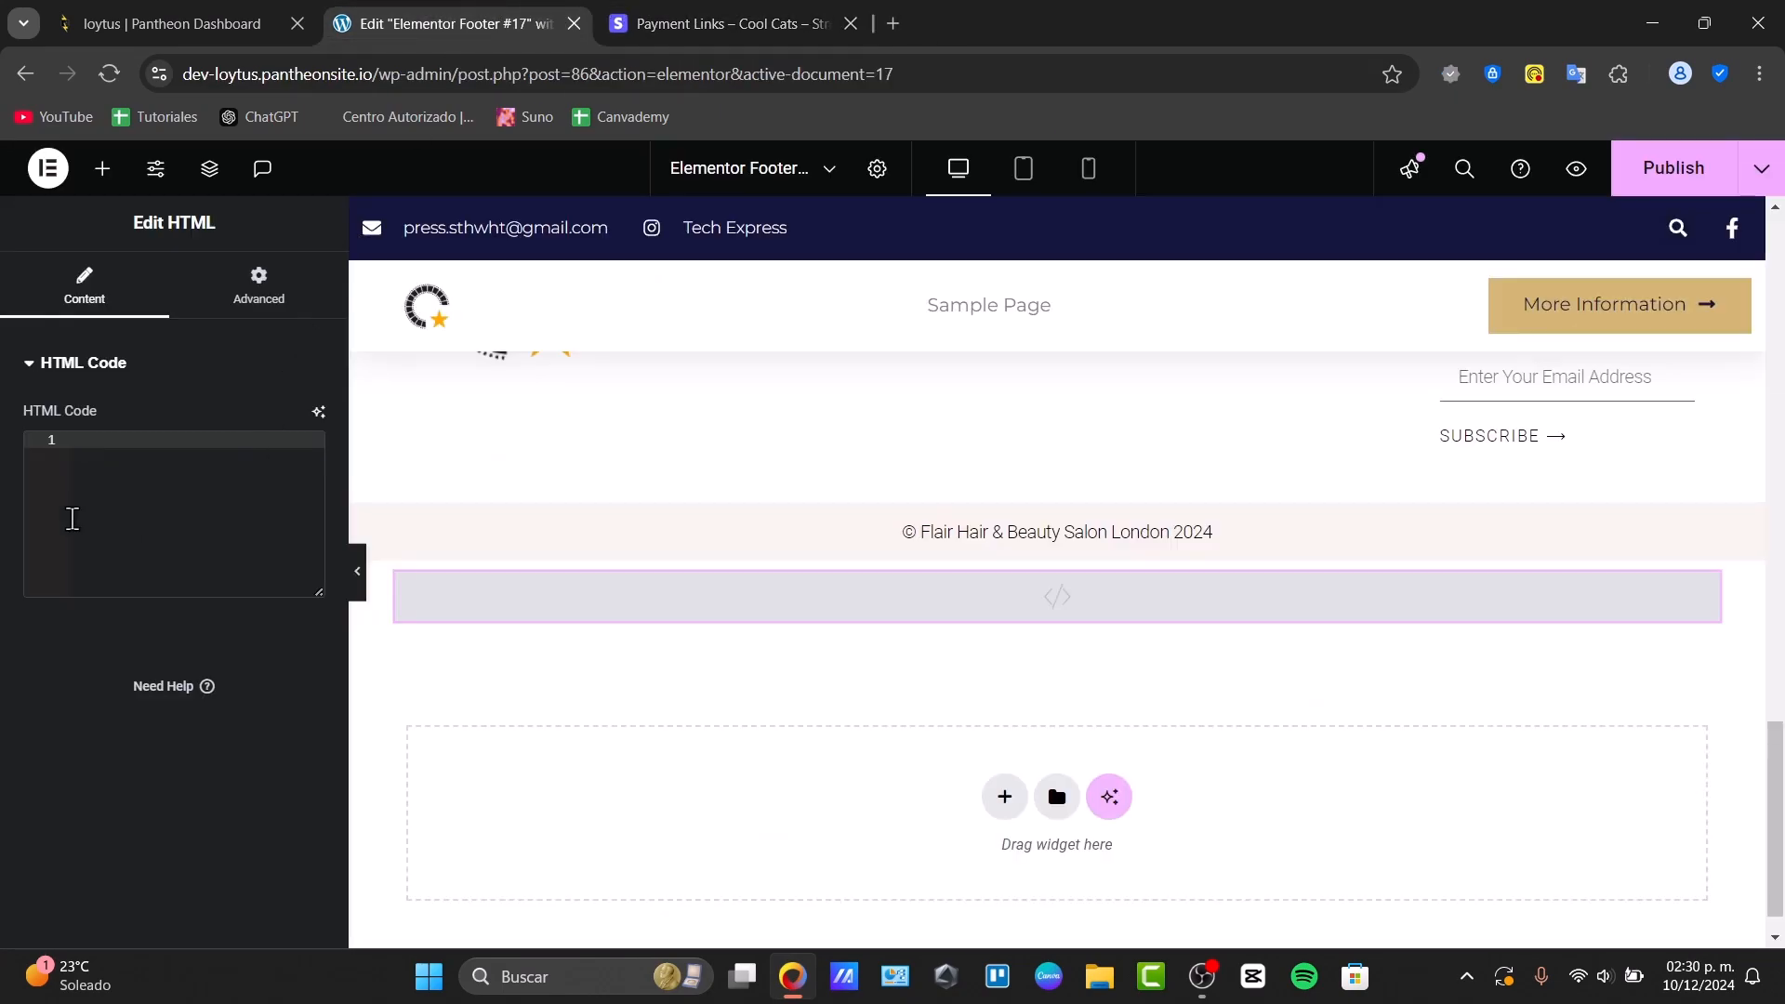
key(ctrl+v)
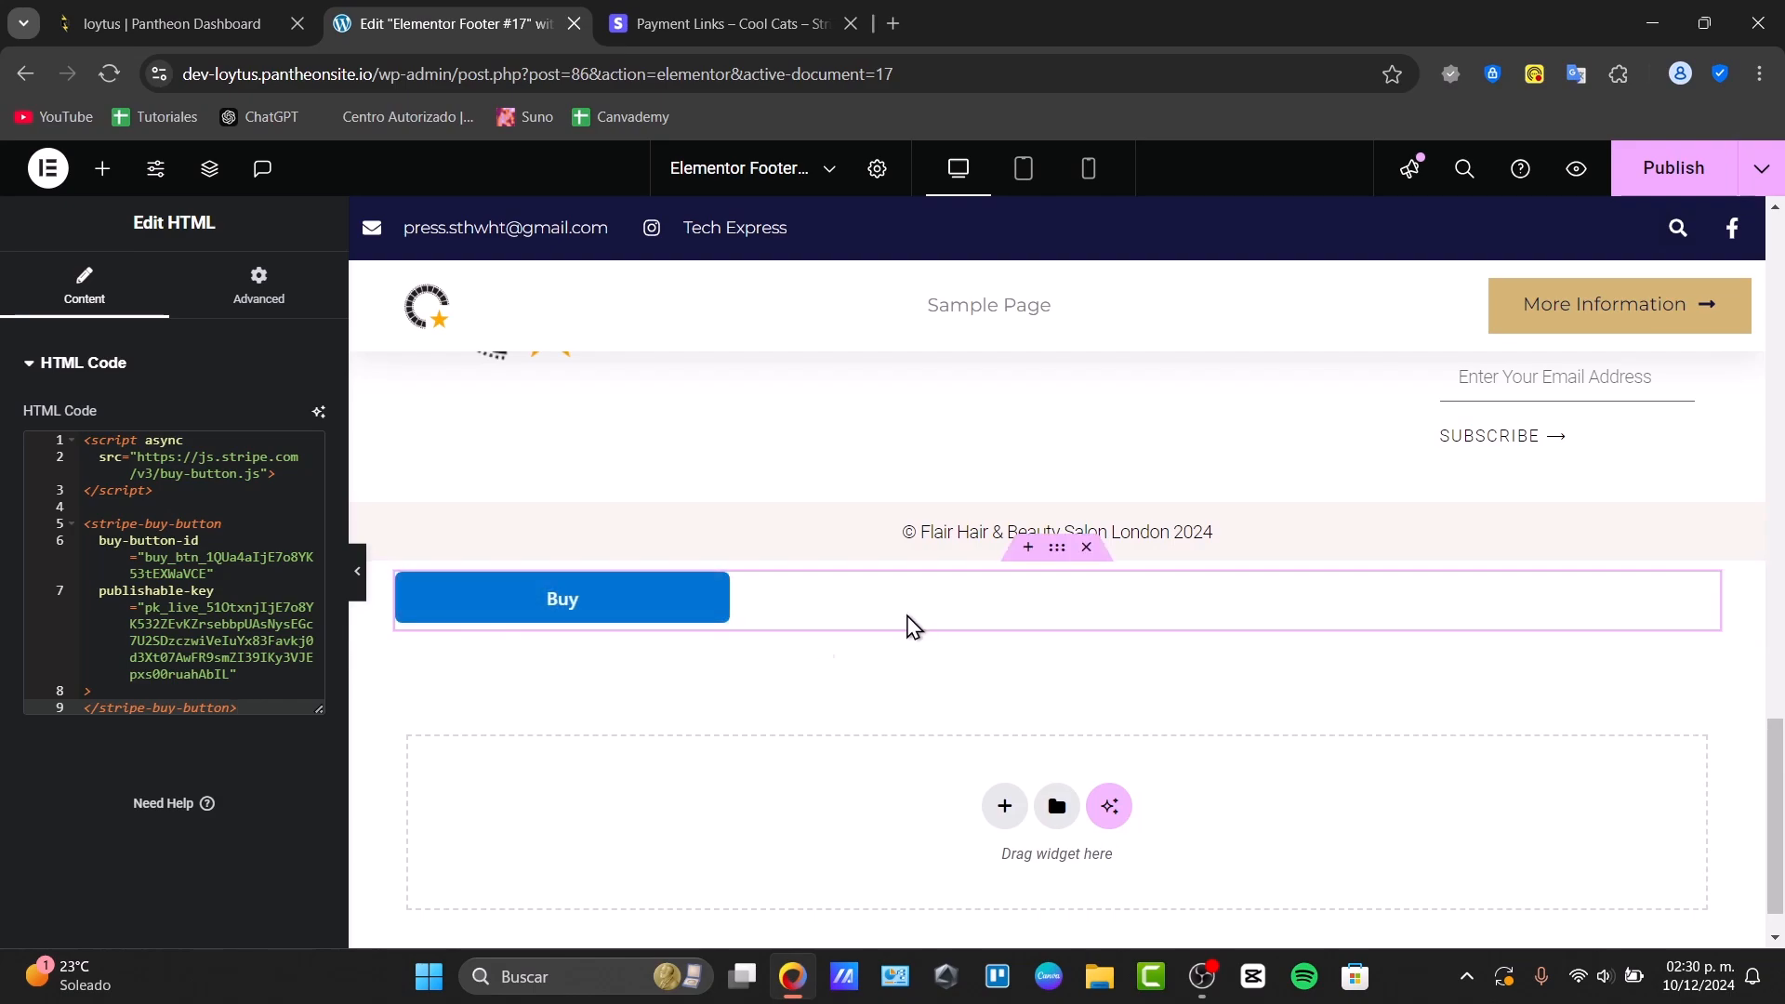
- Move the HTML widget with the Buy button below the "Book an appointment" link in the "Let us take care of you" section
scroll(704, 900, up, 4)
scroll(704, 900, down, 4)
drag(865, 597, 789, 344)
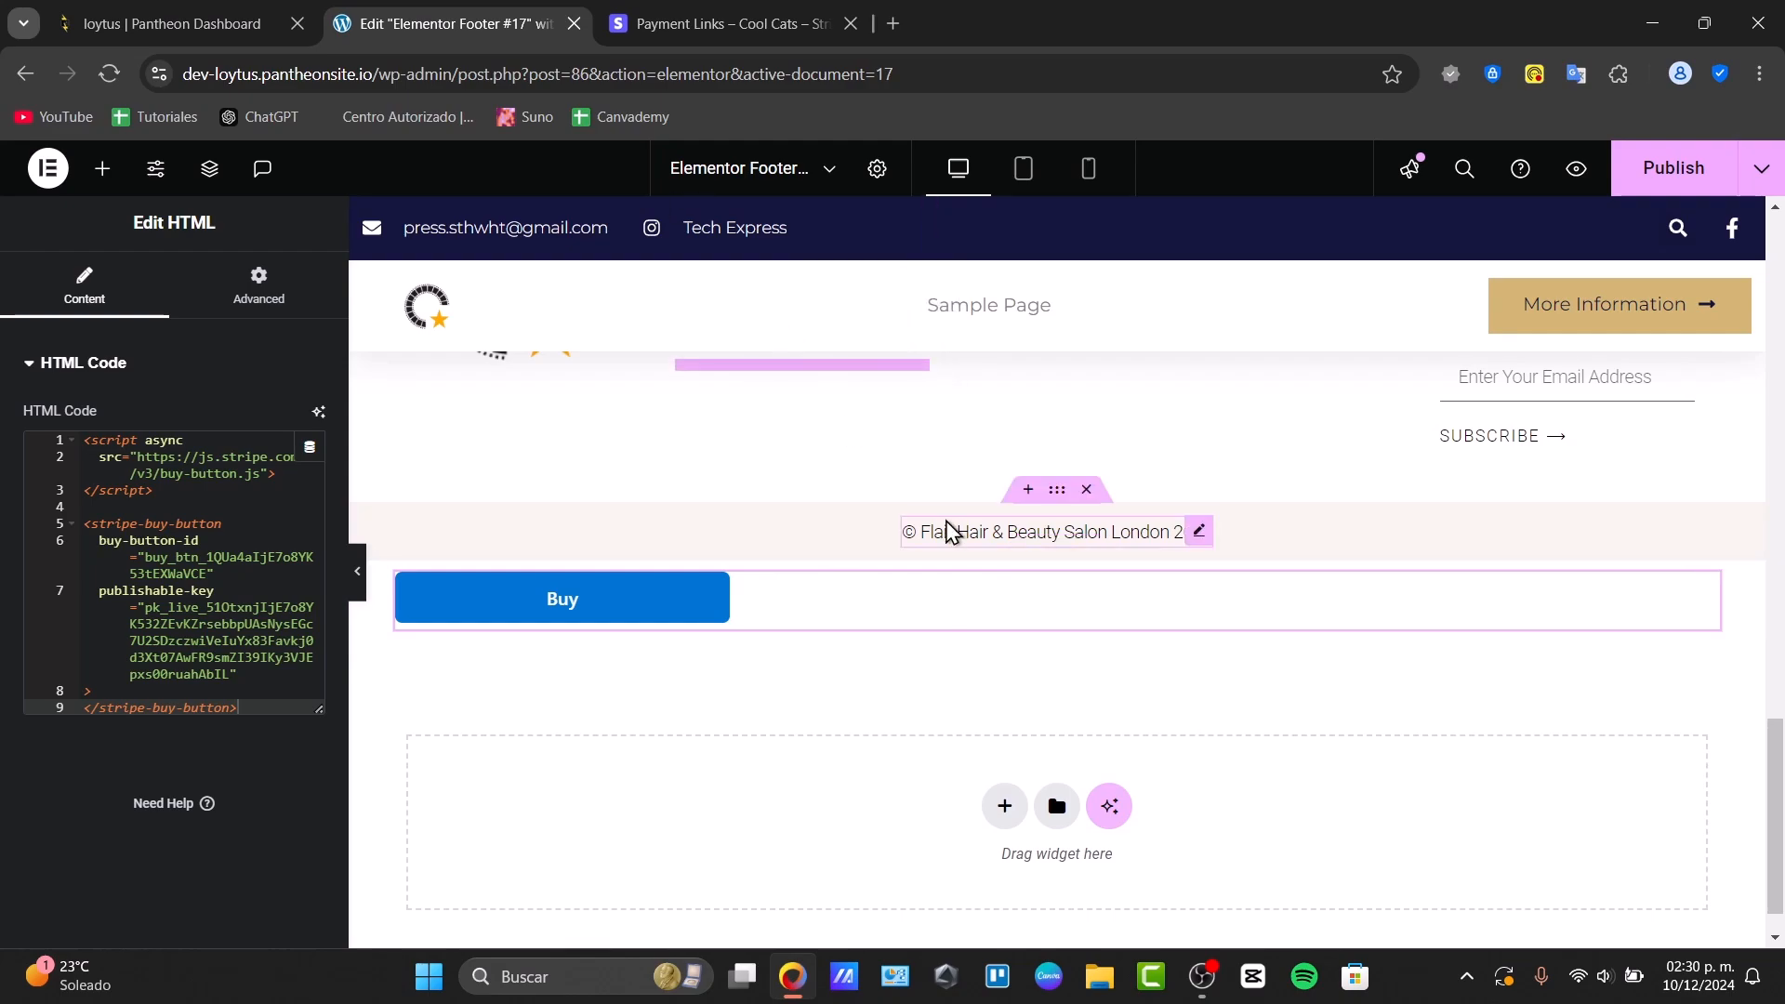
scroll(948, 532, up, 4)
click(867, 798)
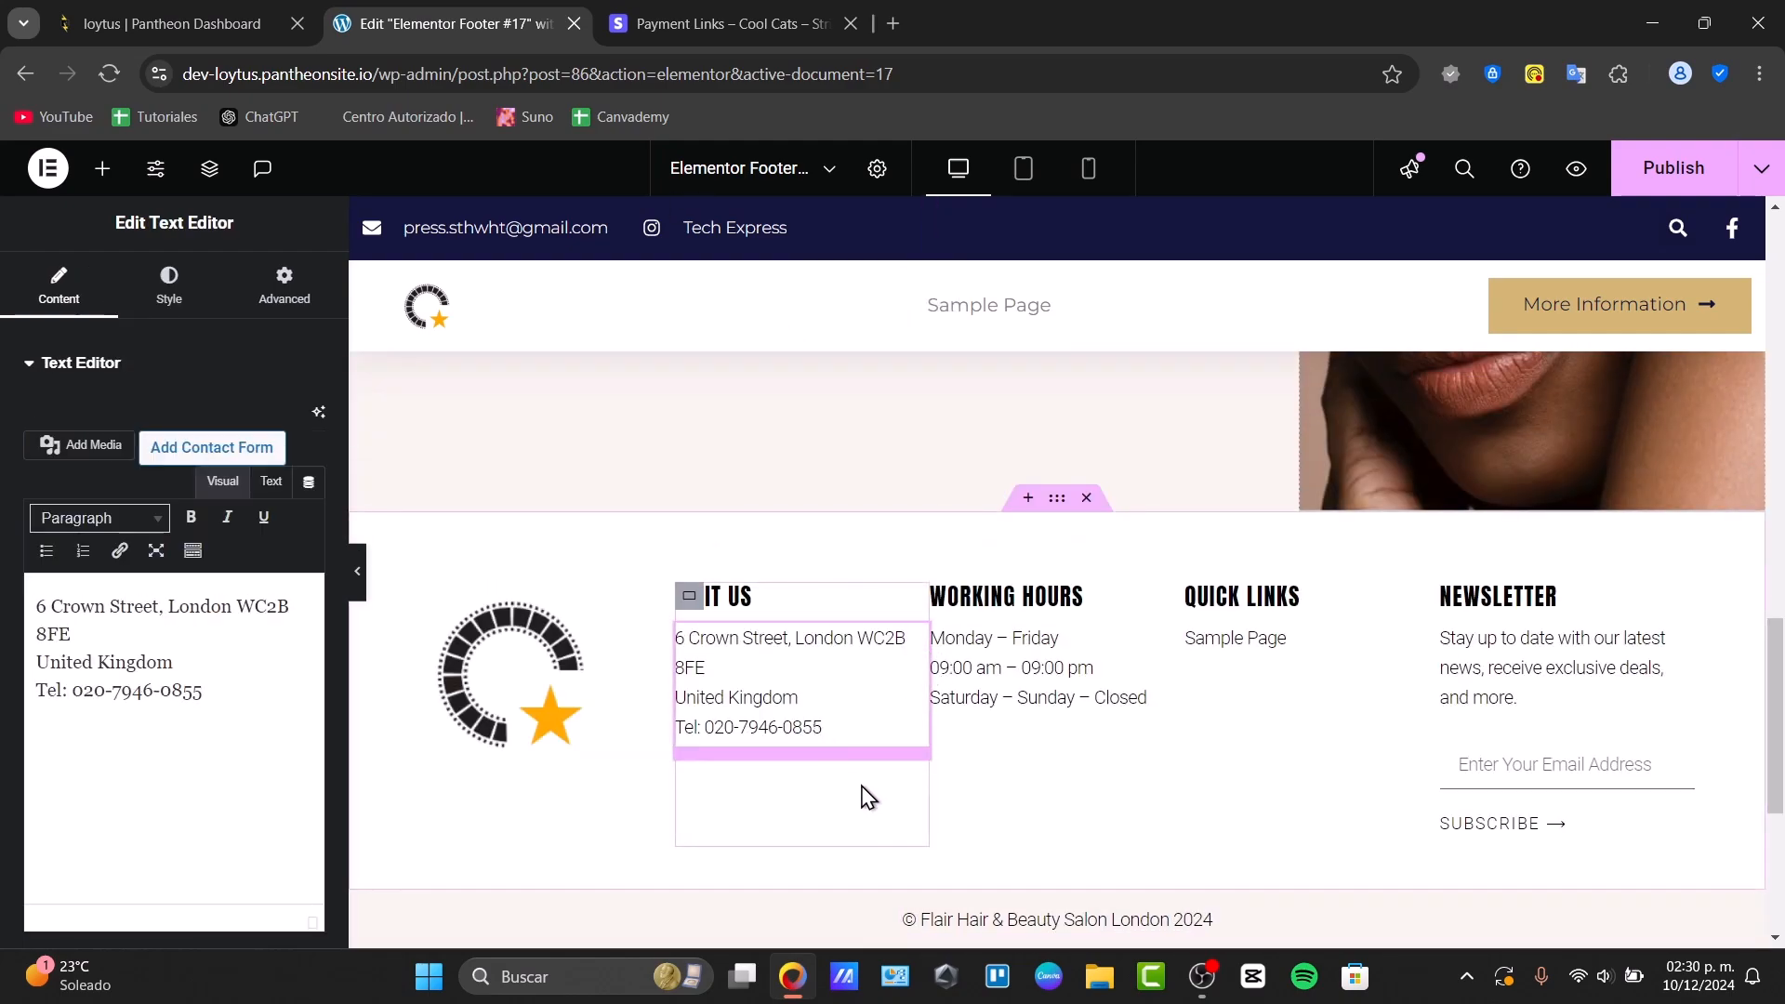
scroll(908, 813, down, 4)
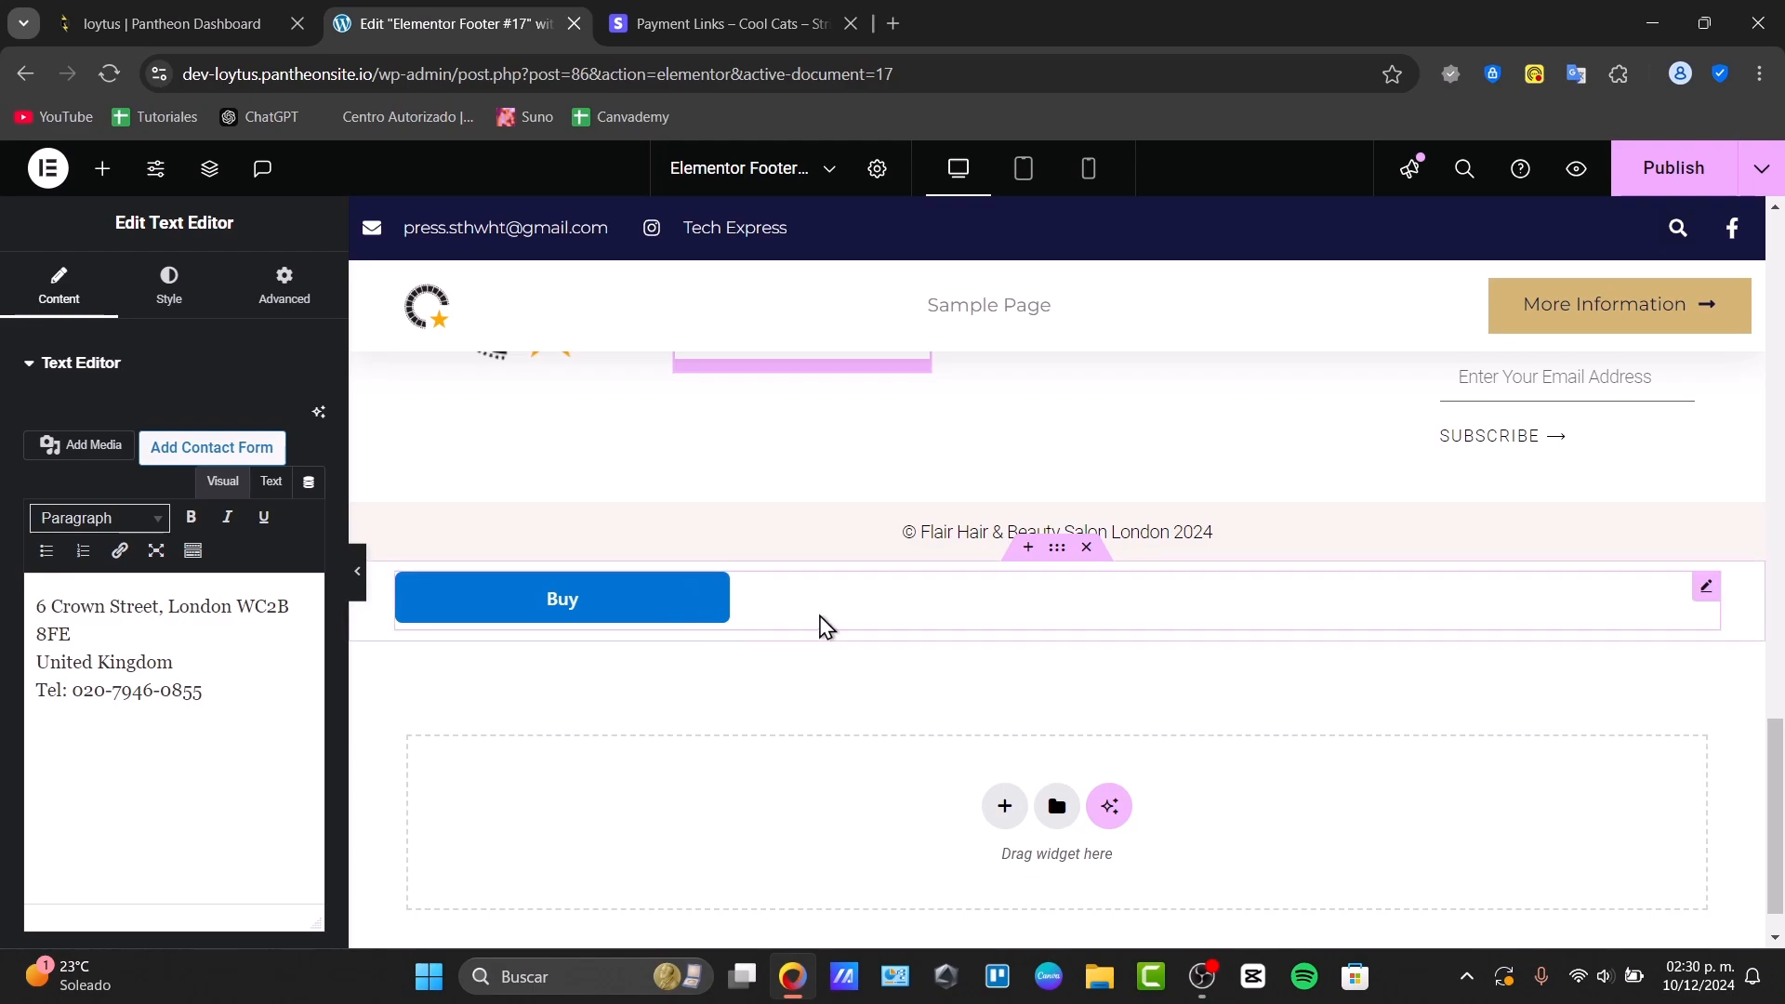
click(821, 623)
drag(1048, 553, 1020, 415)
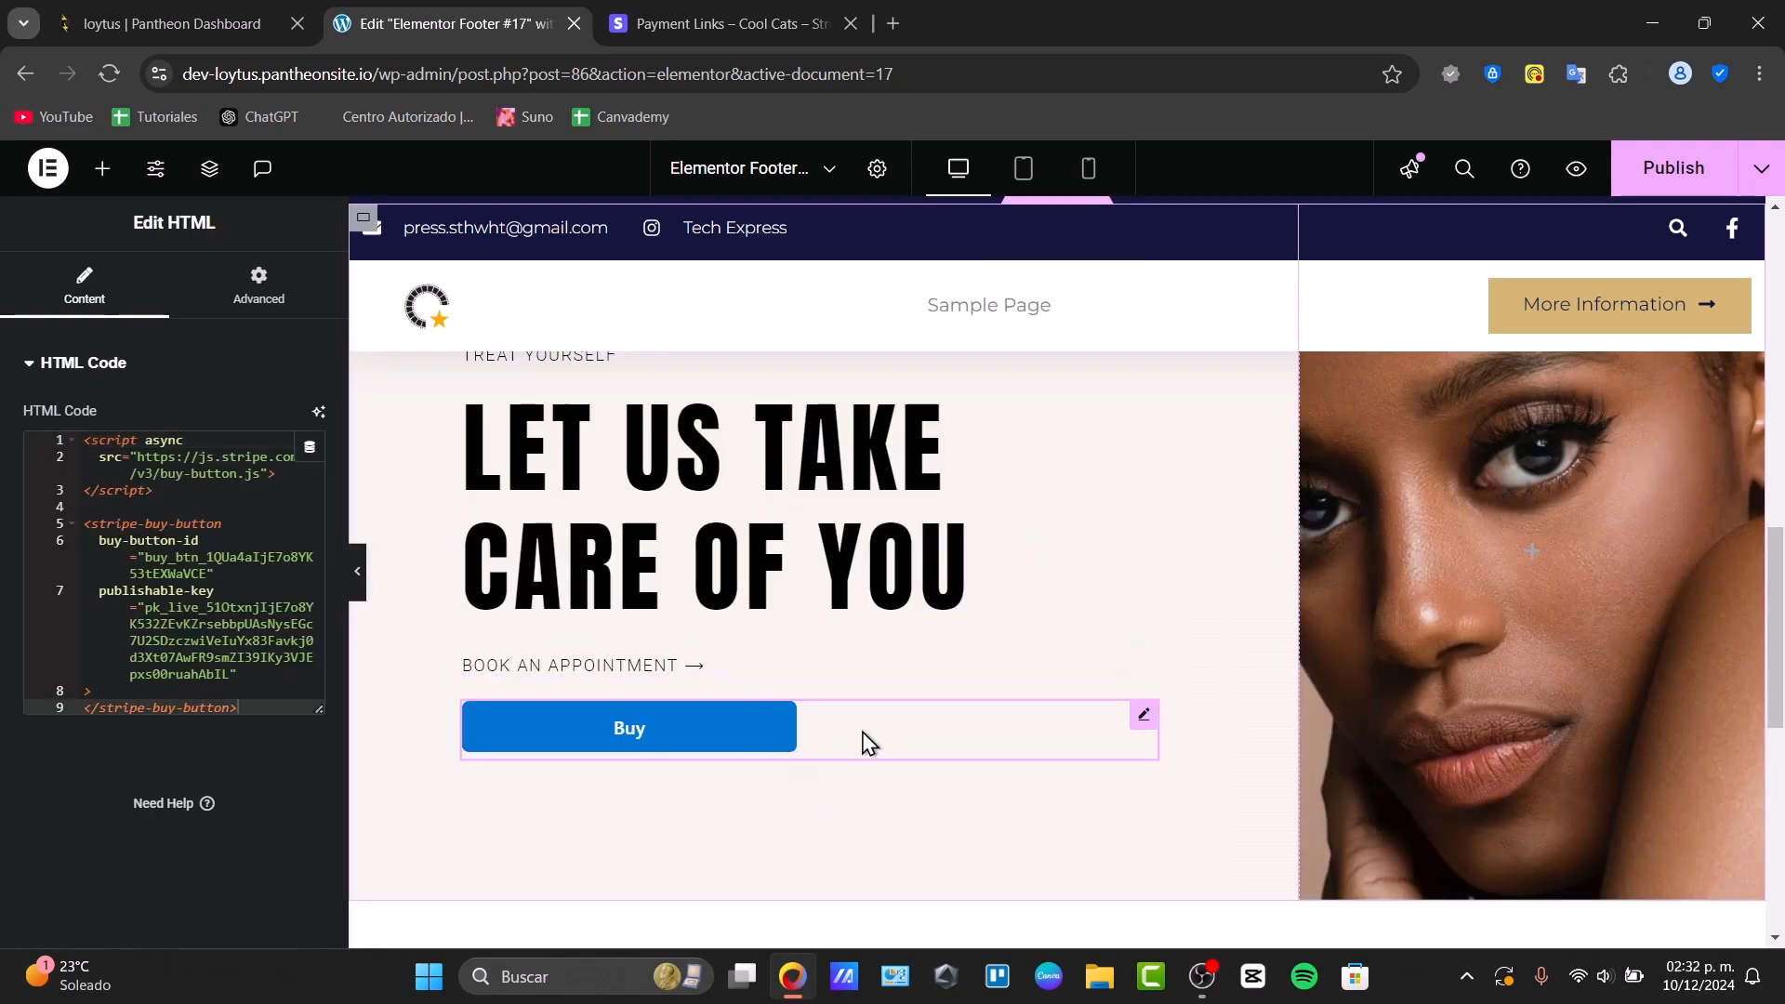
- Publish the footer template and open its page on the site
click(1696, 178)
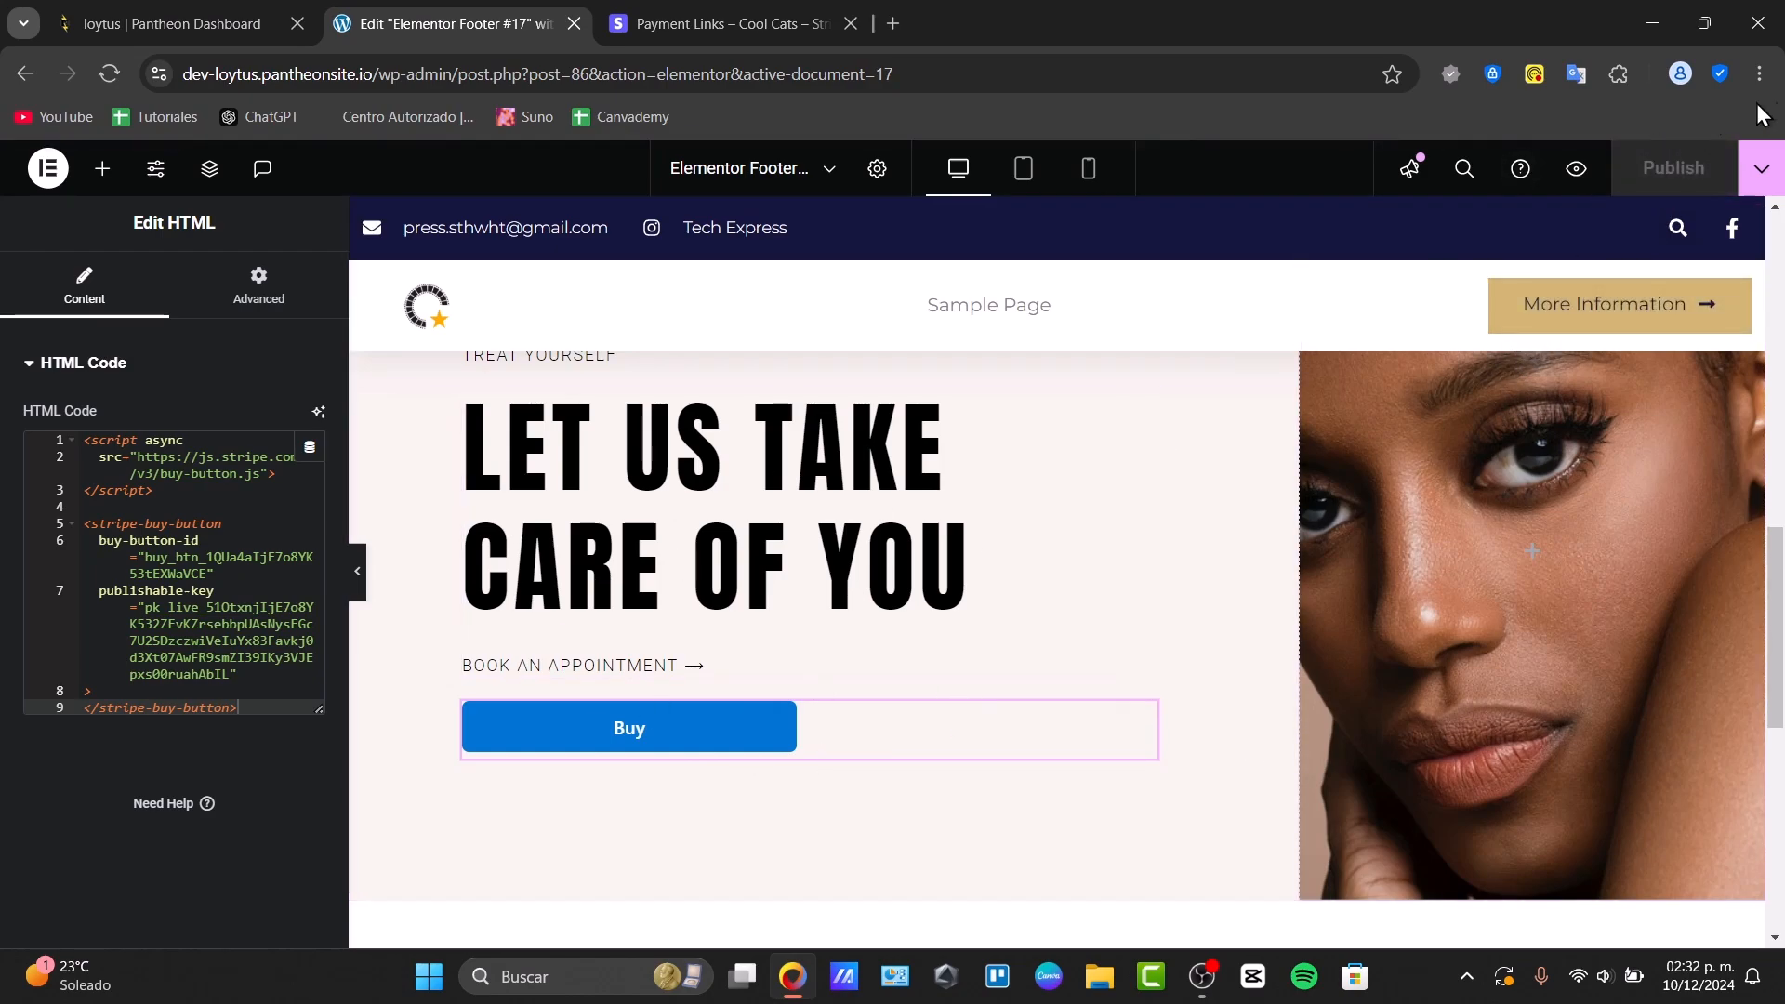
click(1762, 168)
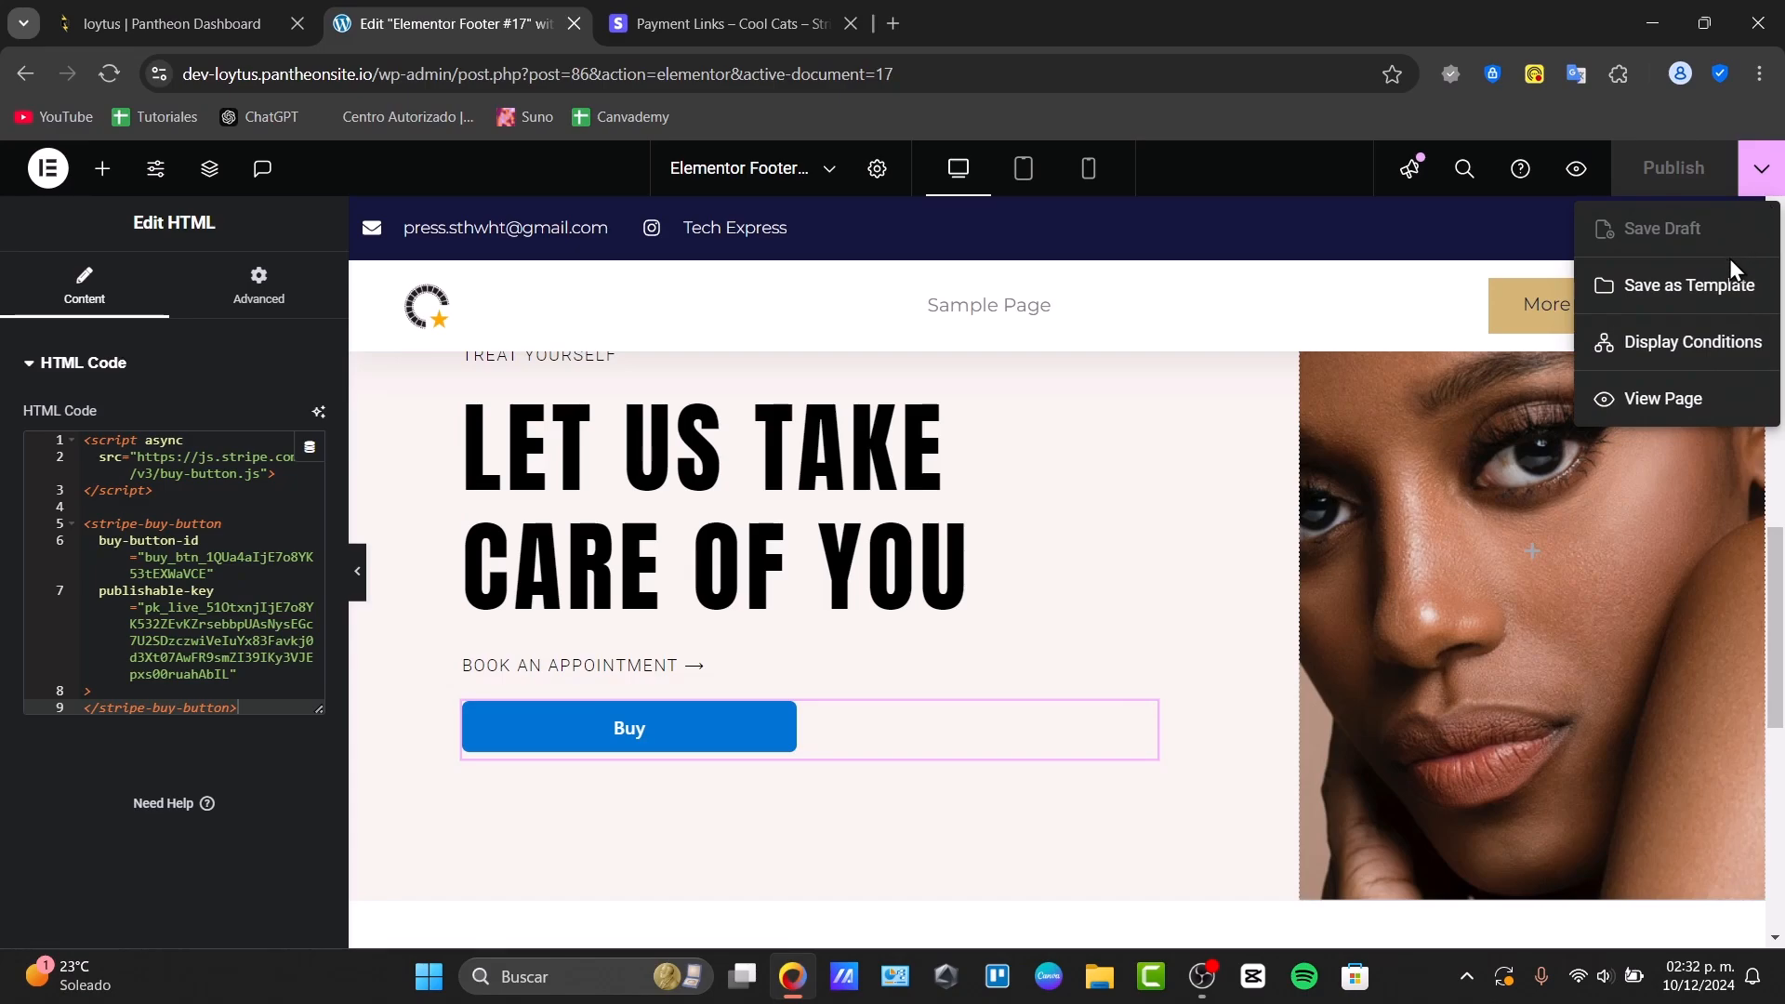
click(1683, 401)
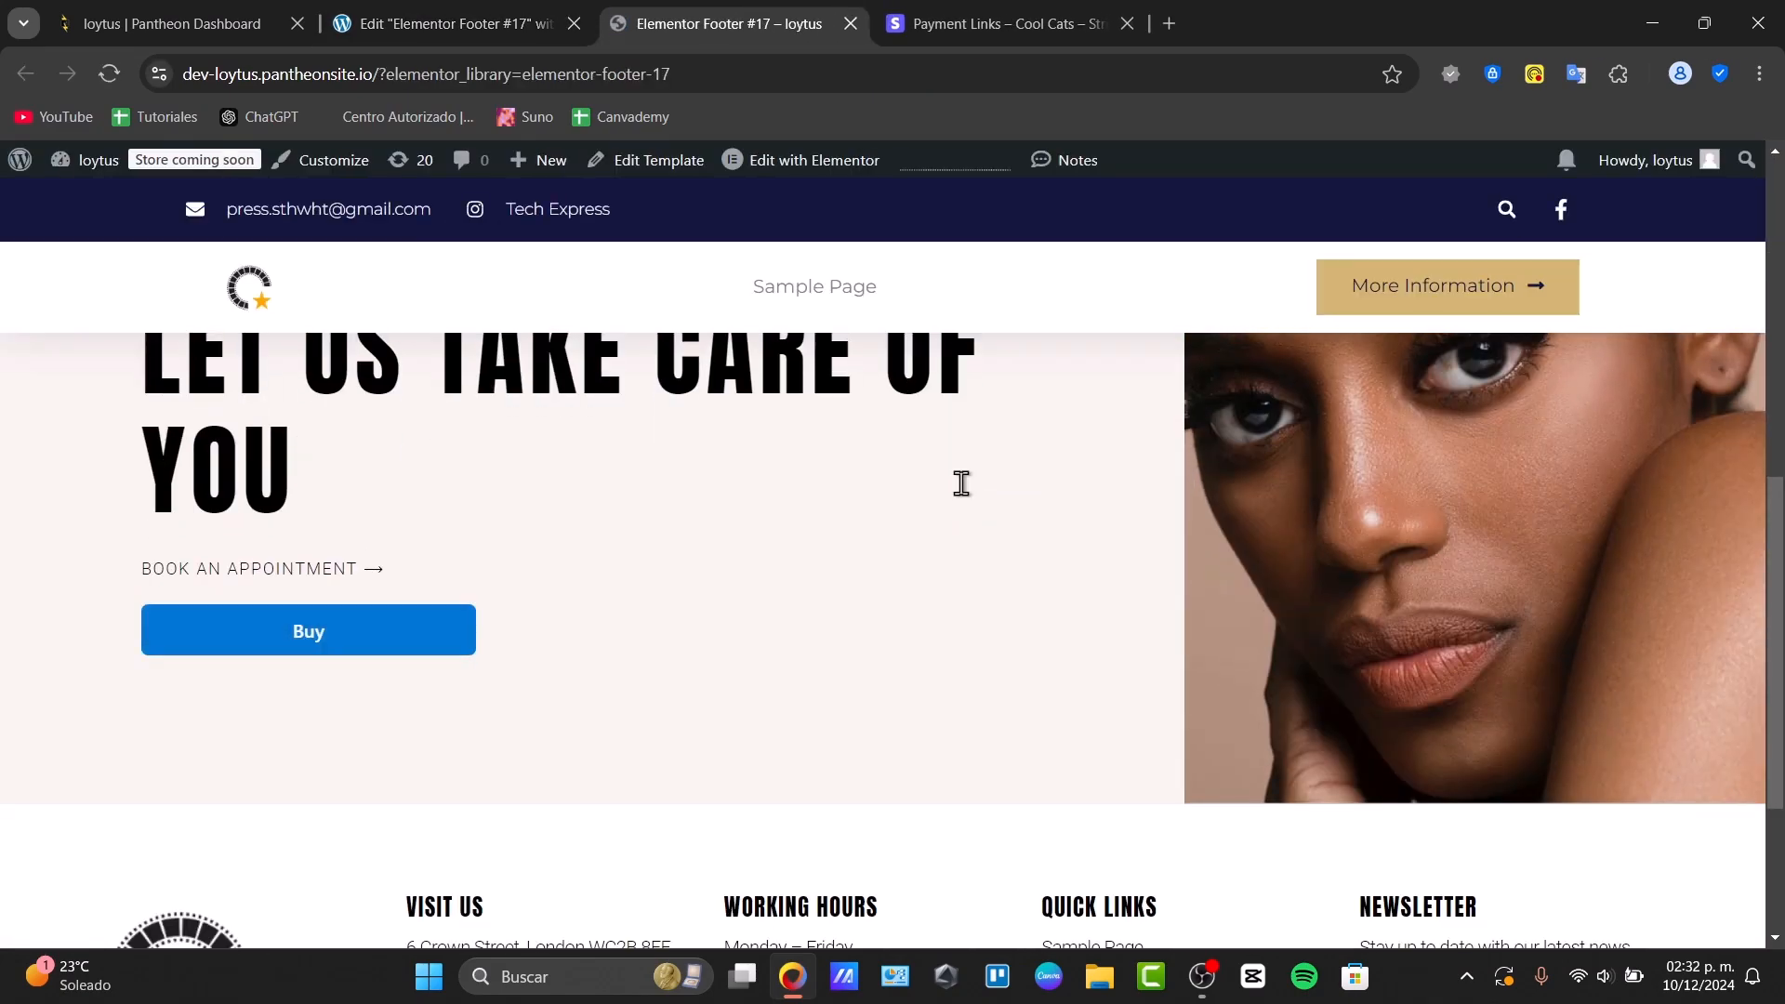
- Look over the published page and test the Buy button by opening its Stripe checkout
scroll(967, 505, down, 7)
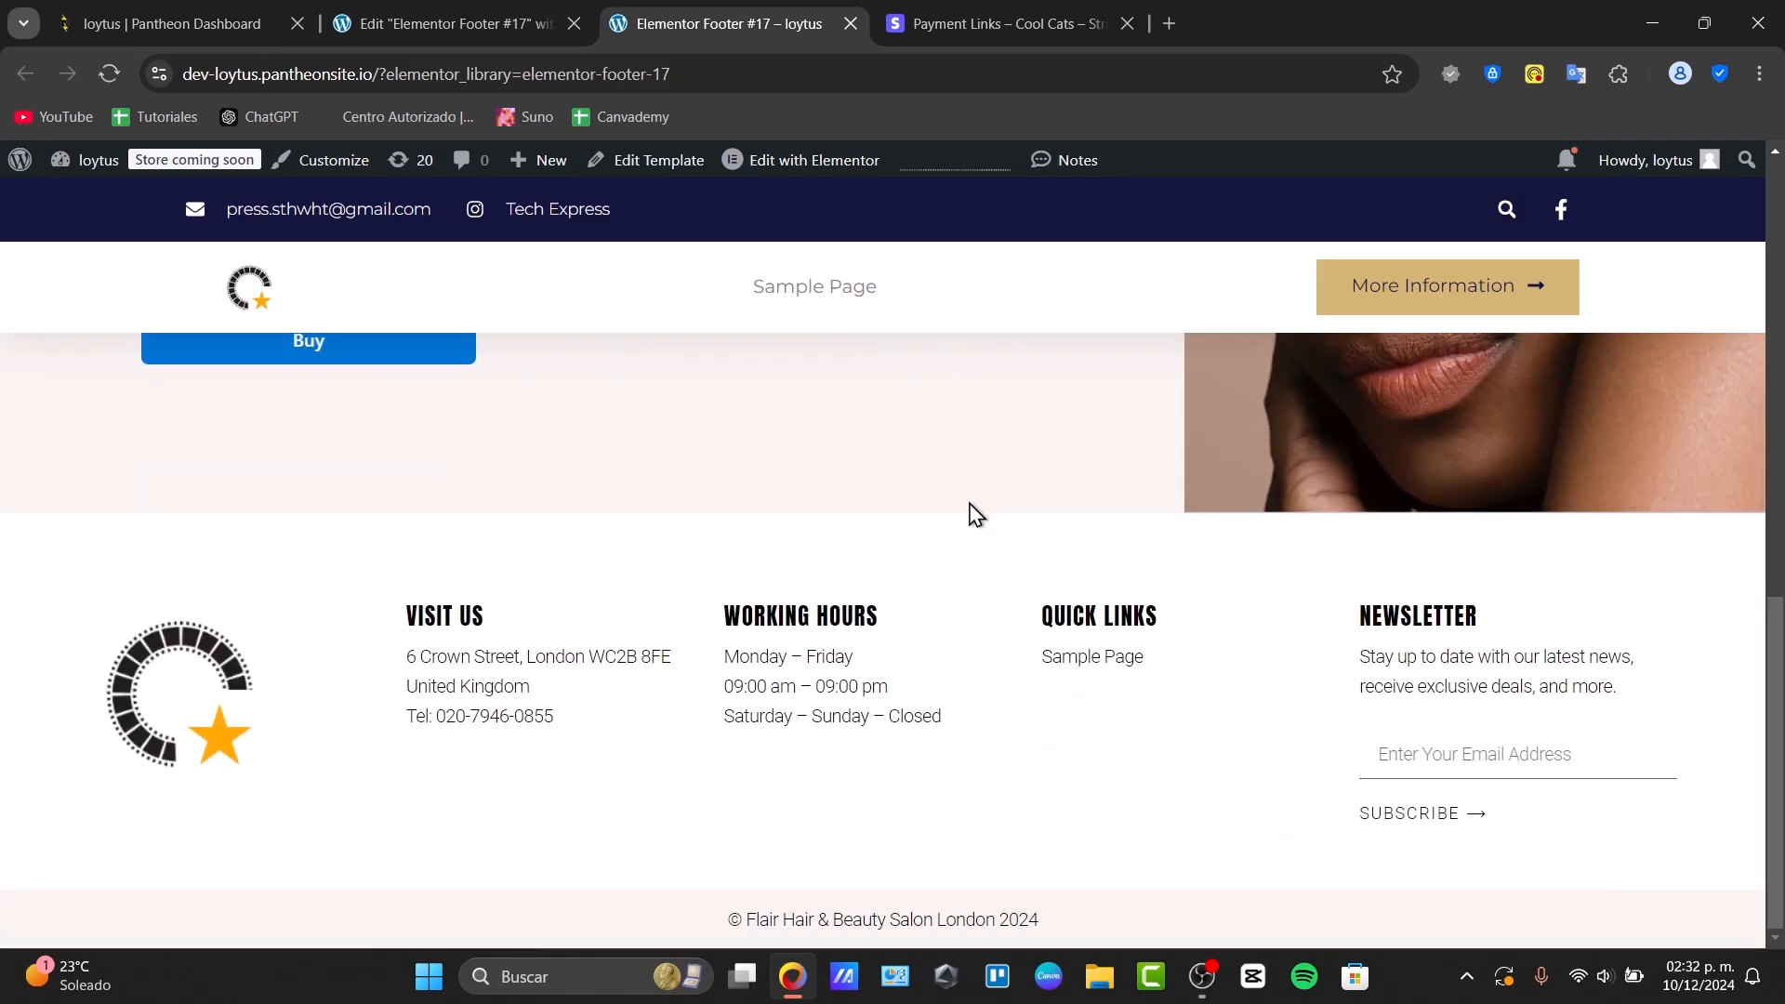
scroll(978, 521, up, 4)
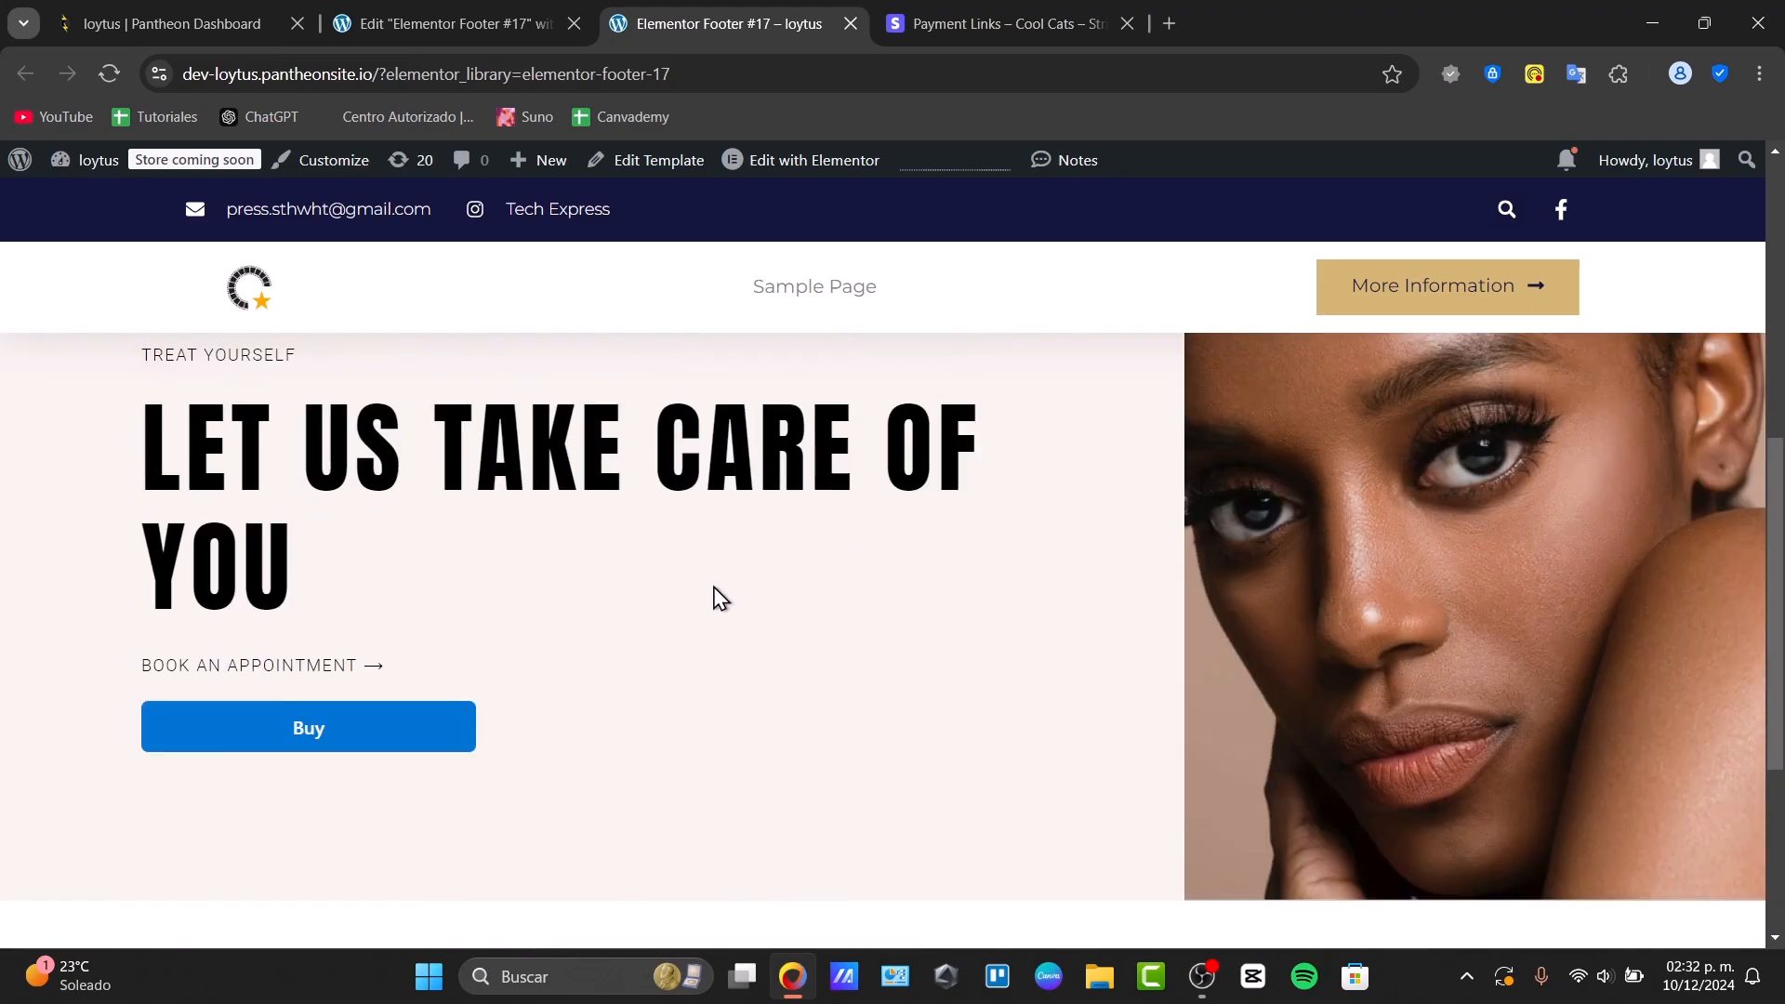
click(291, 732)
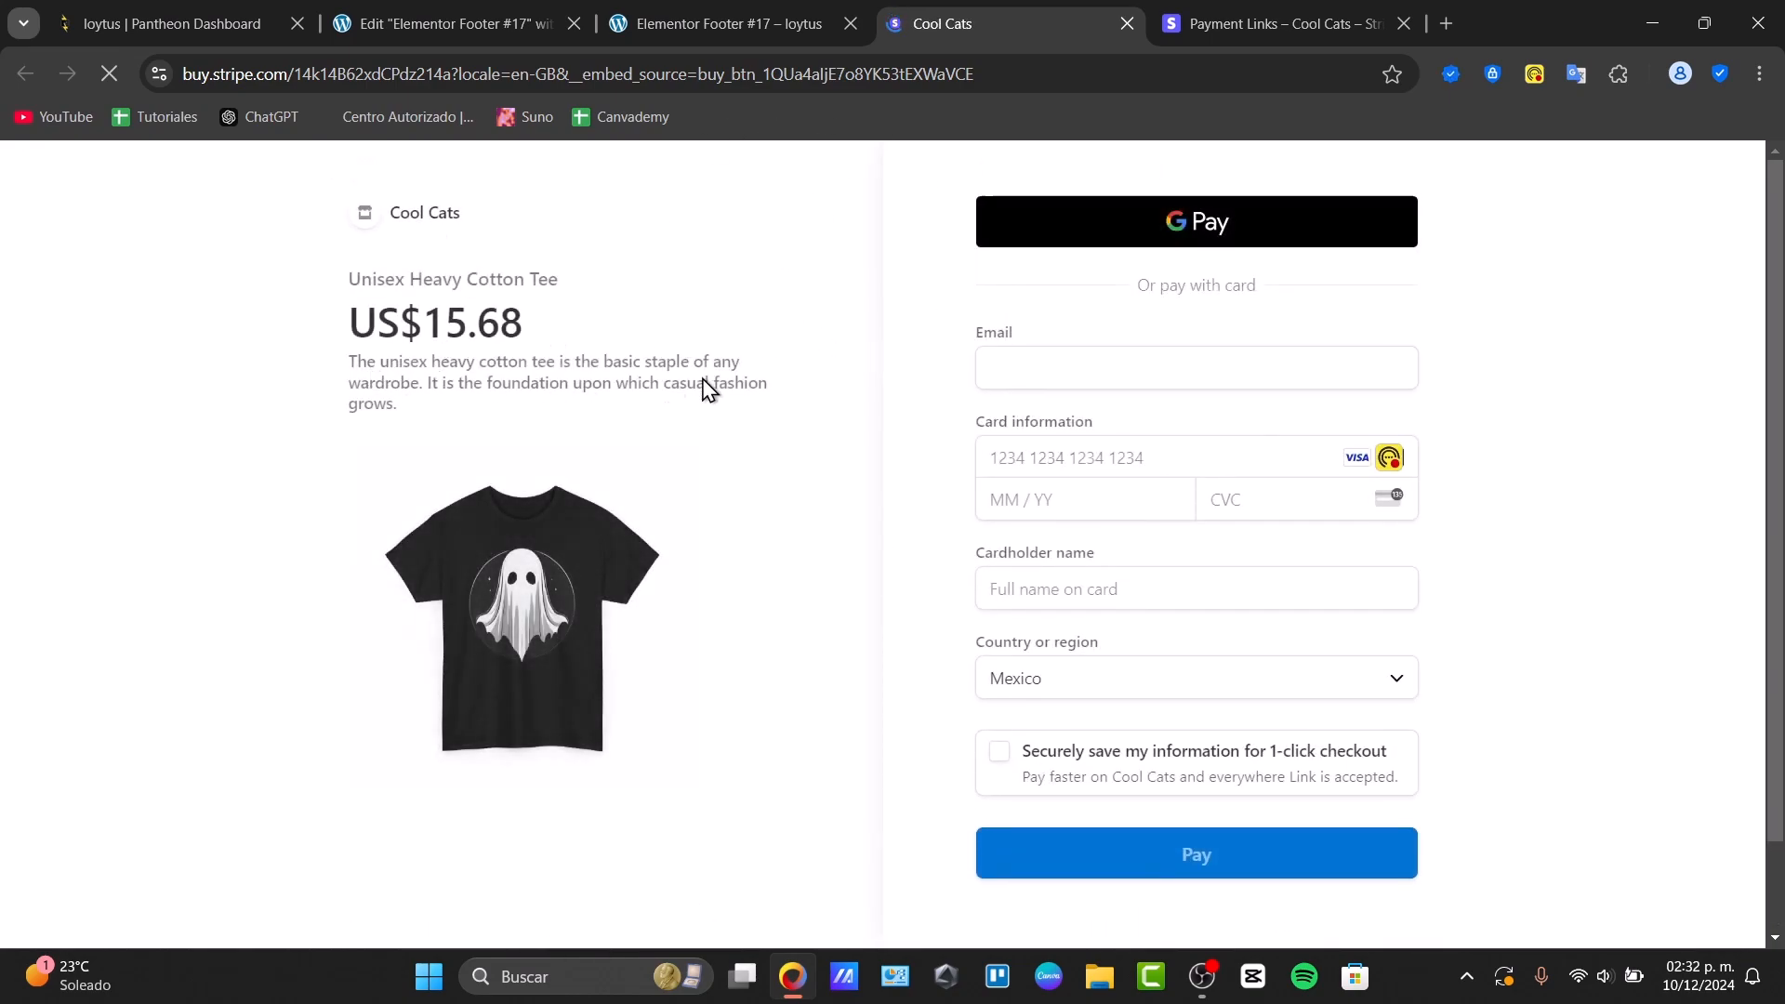
- Check the email and card information fields on the Stripe checkout page for the Unisex Heavy Cotton Tee
click(1136, 365)
click(1067, 455)
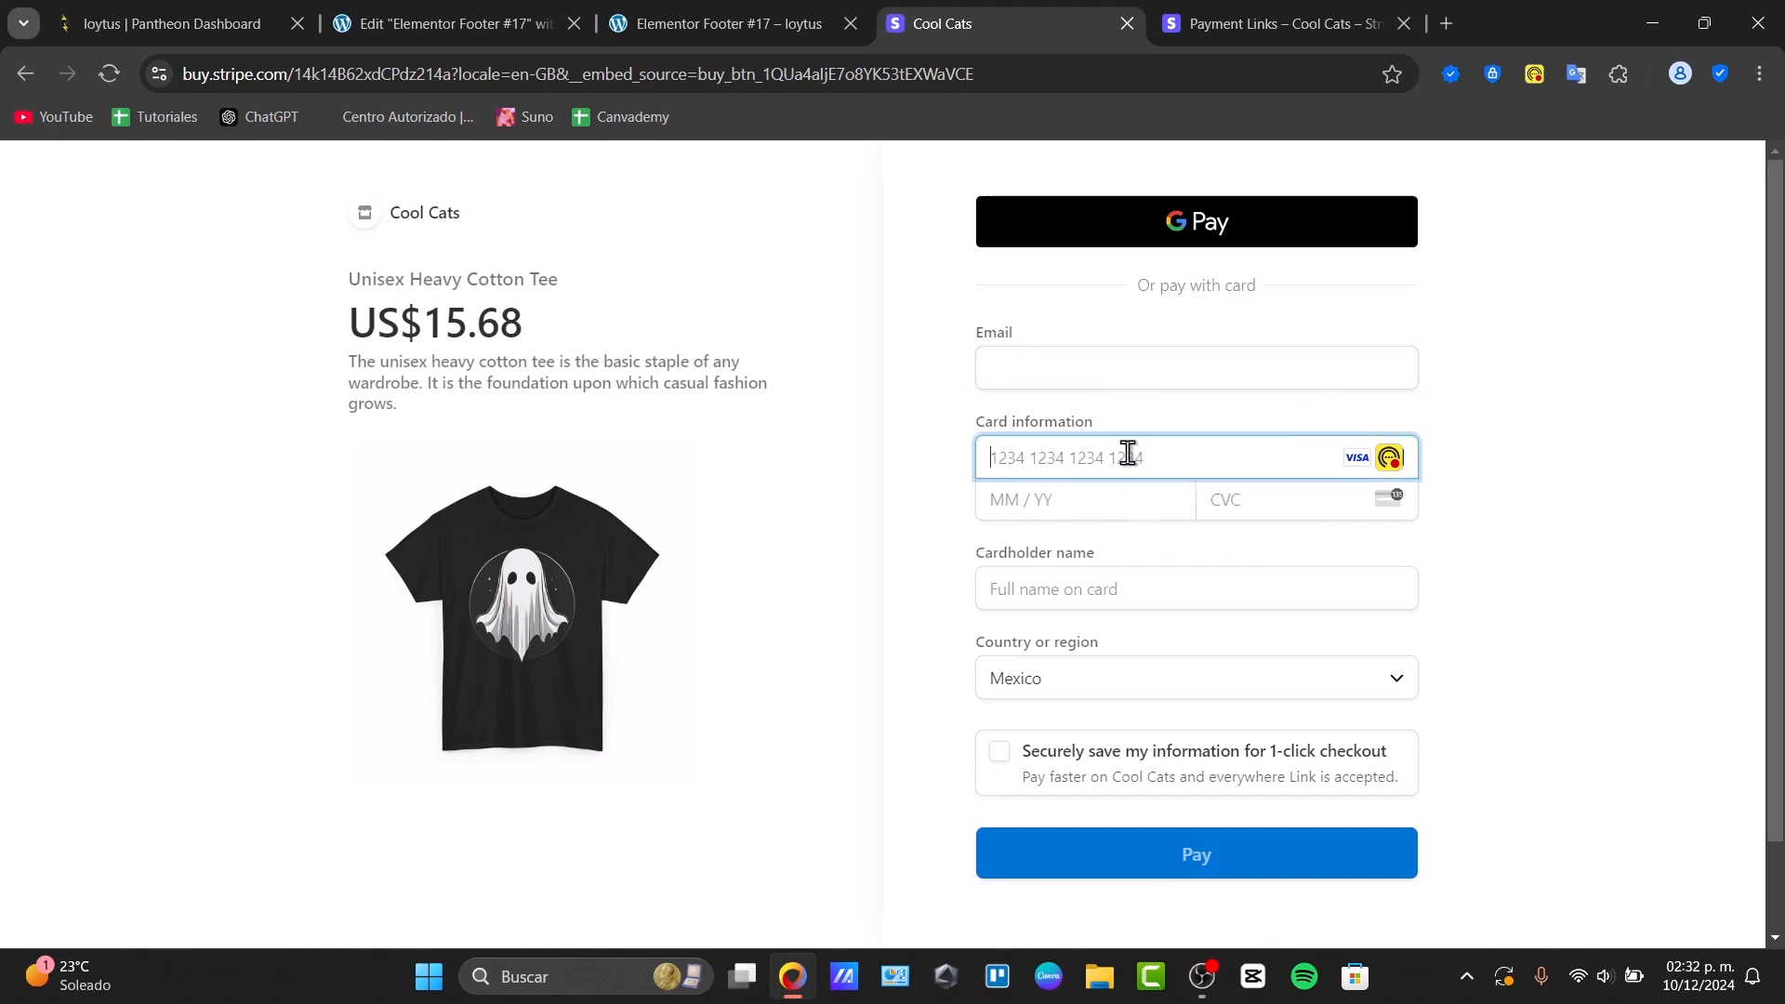
click(949, 615)
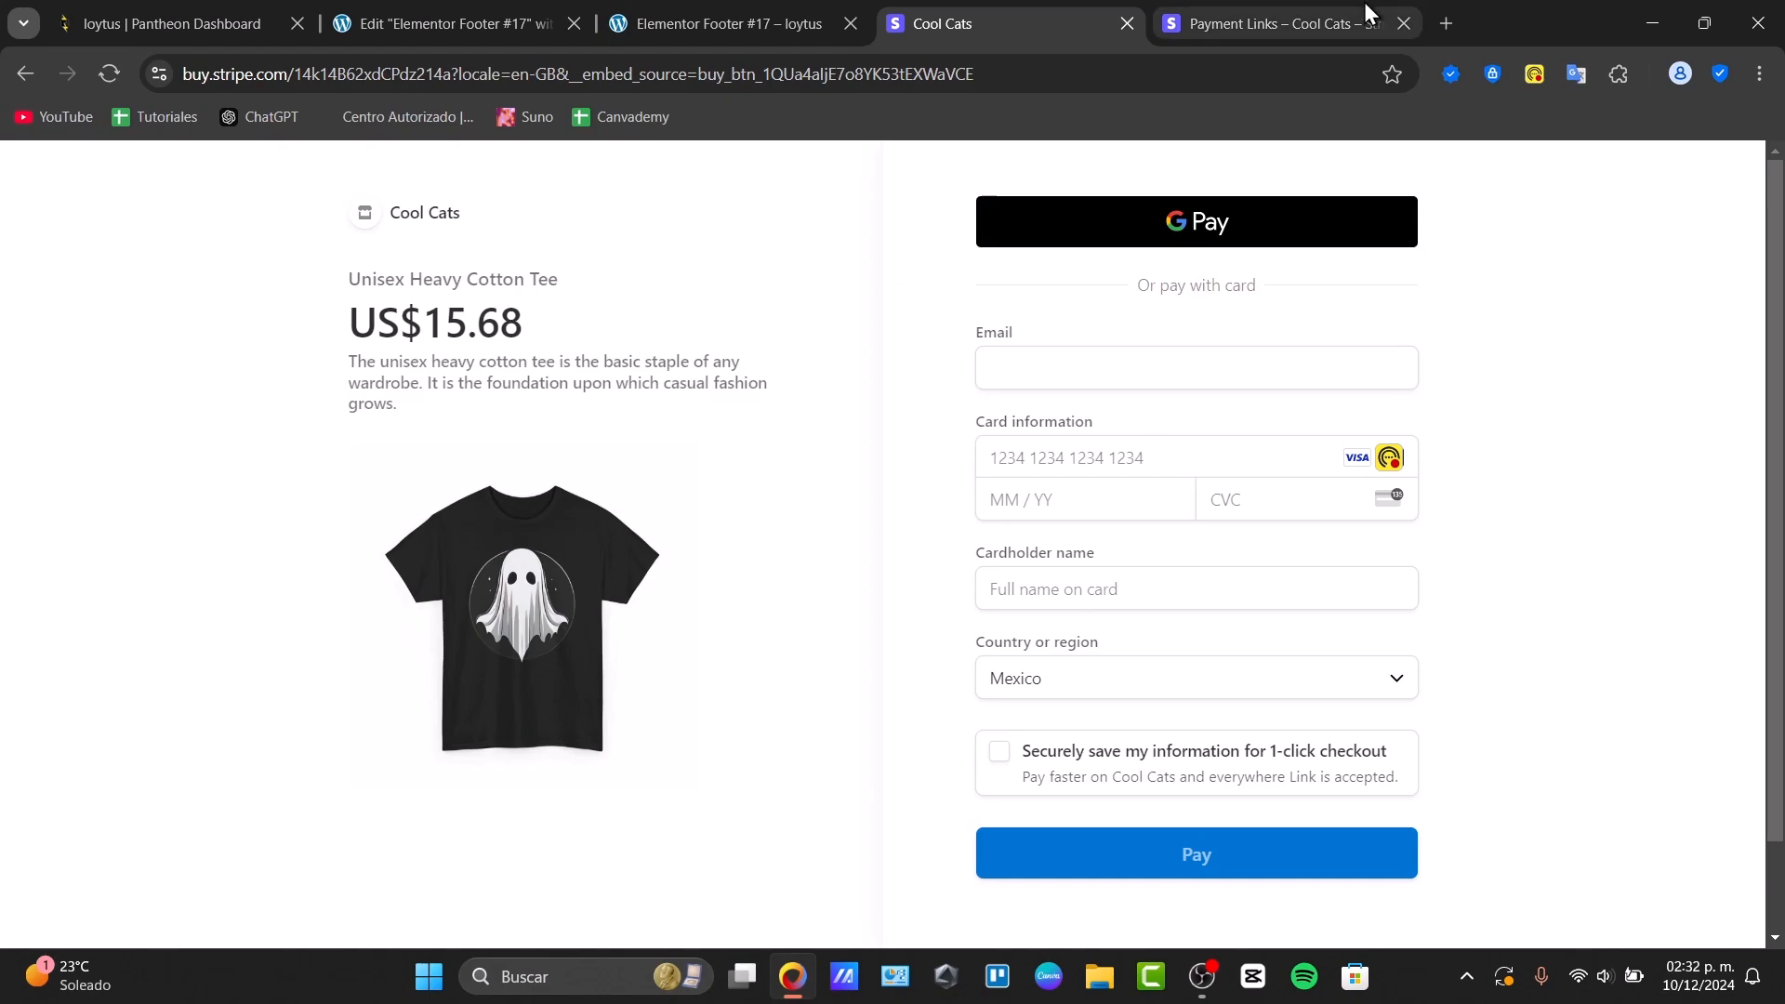
- Review the payment methods, details and checkout preview of the tee's payment link in the Stripe dashboard
click(1281, 23)
scroll(751, 538, down, 4)
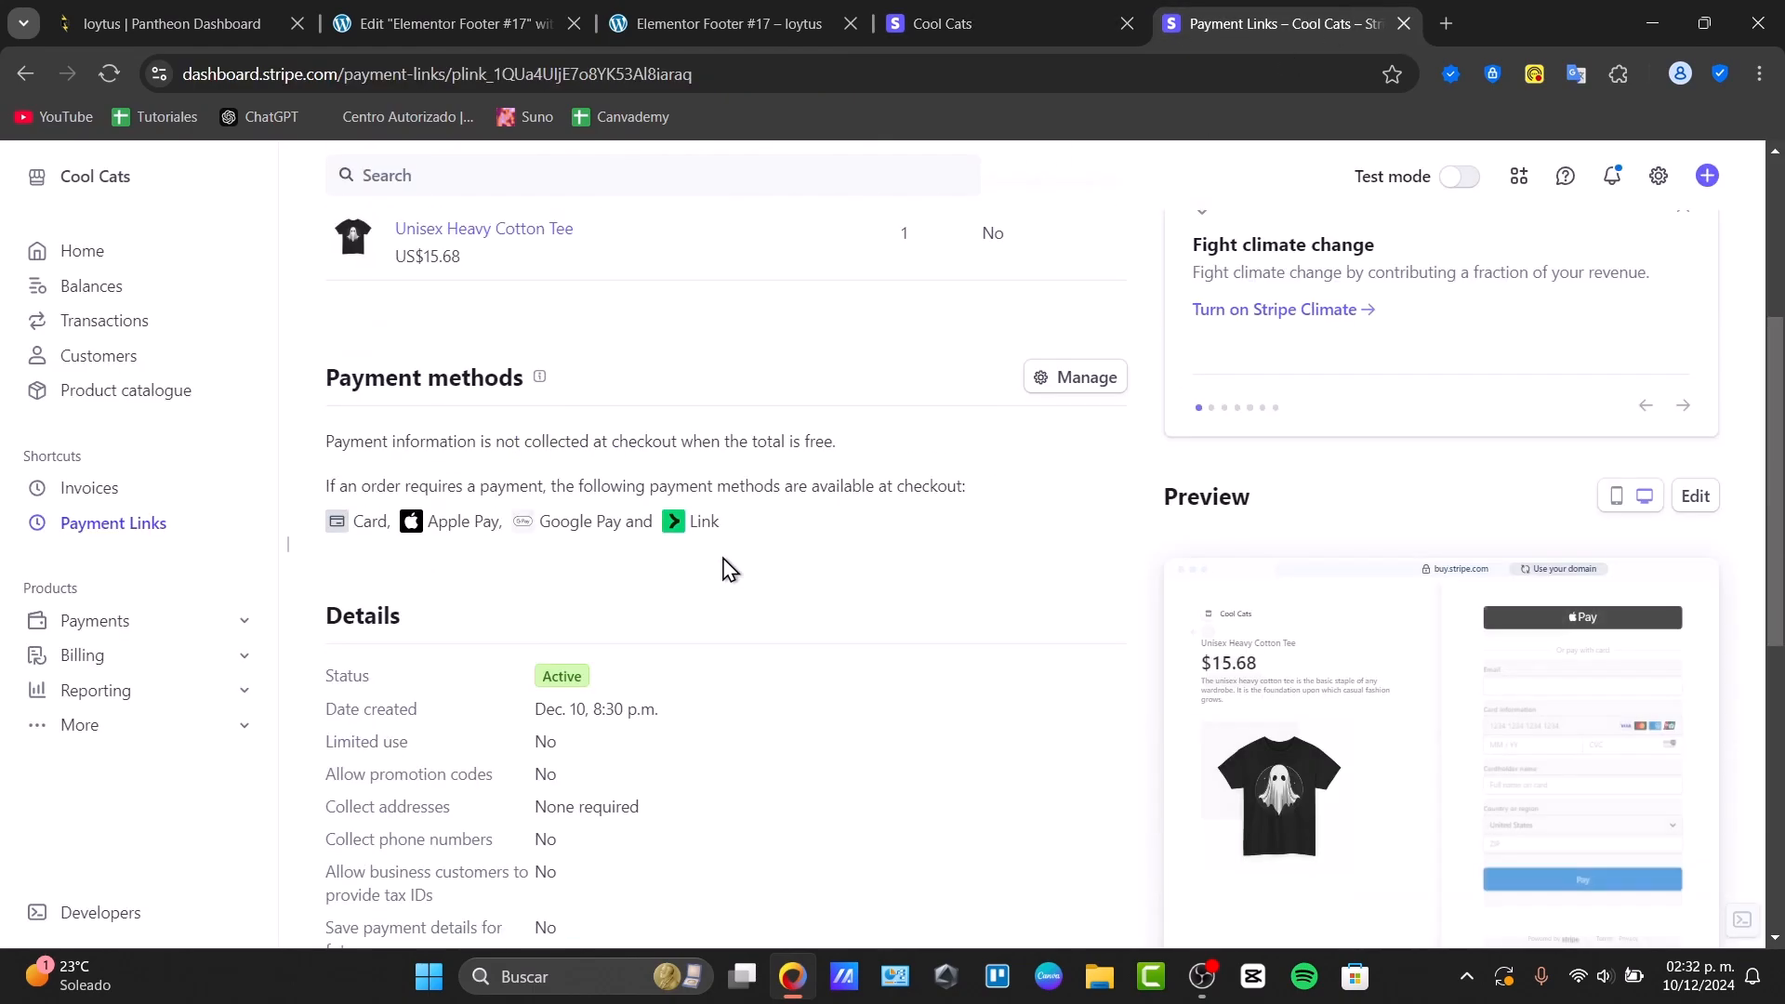
scroll(1136, 705, down, 4)
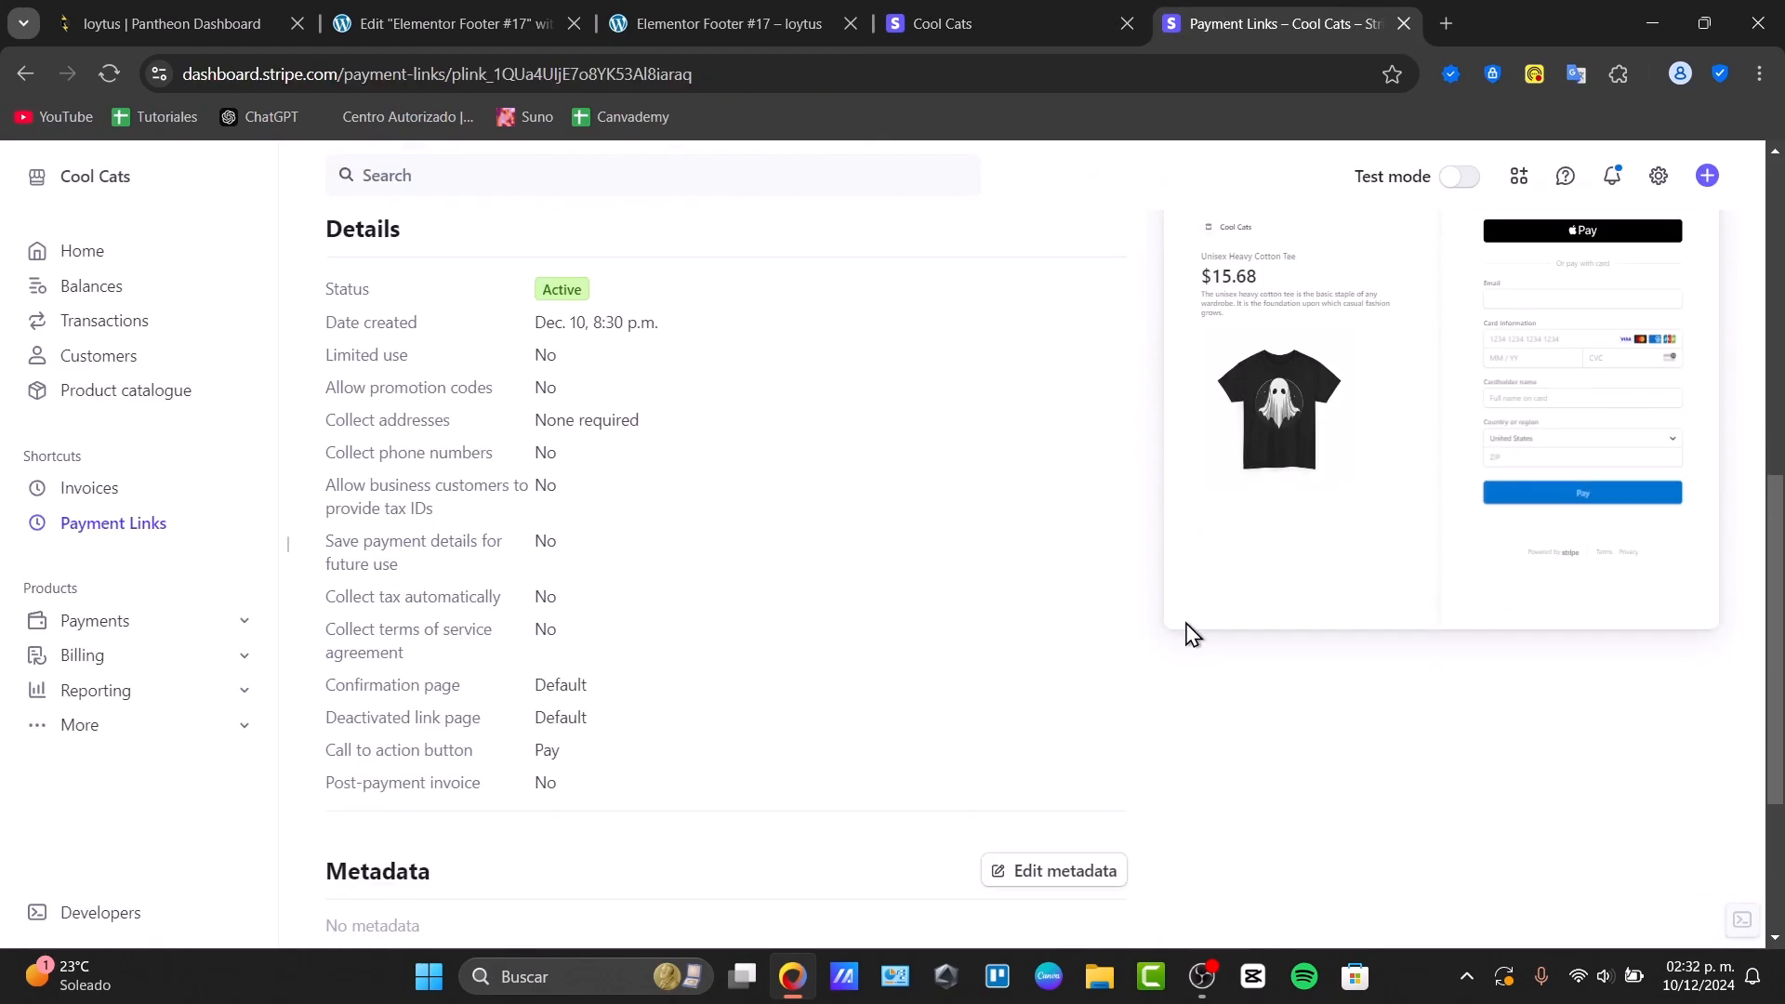
- Close the Stripe checkout page and return to the published footer page with the Buy button
click(1019, 10)
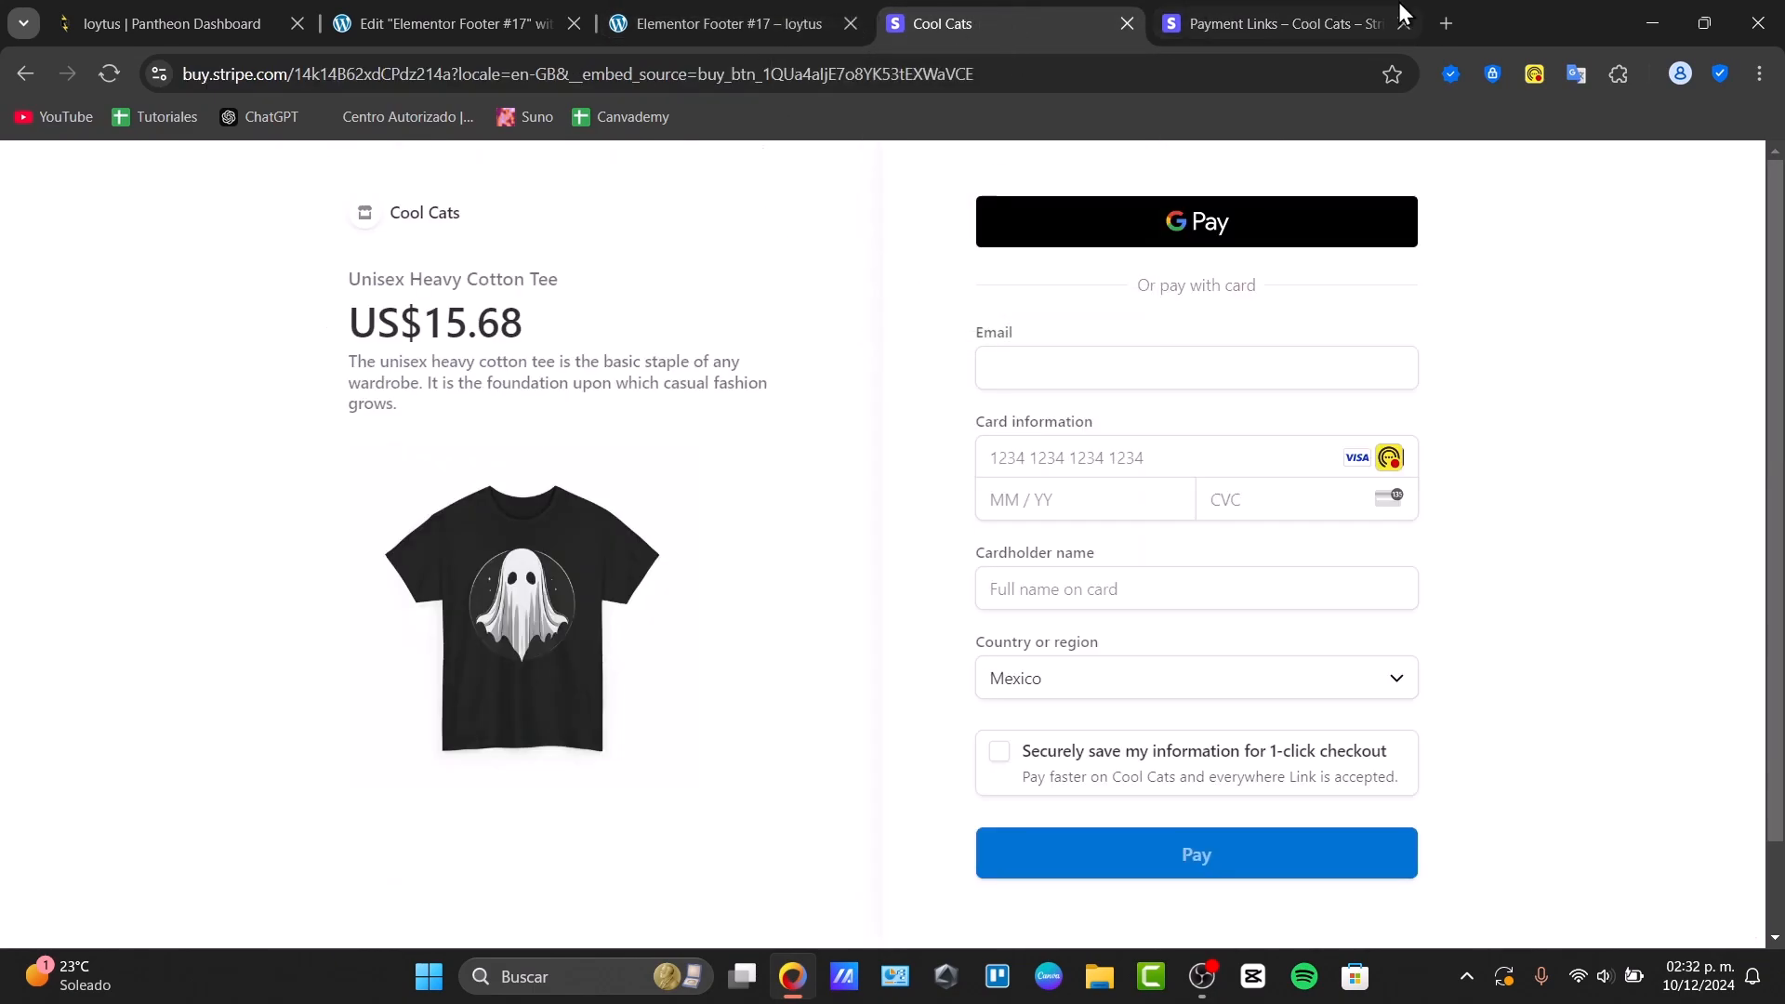
click(1126, 23)
click(795, 13)
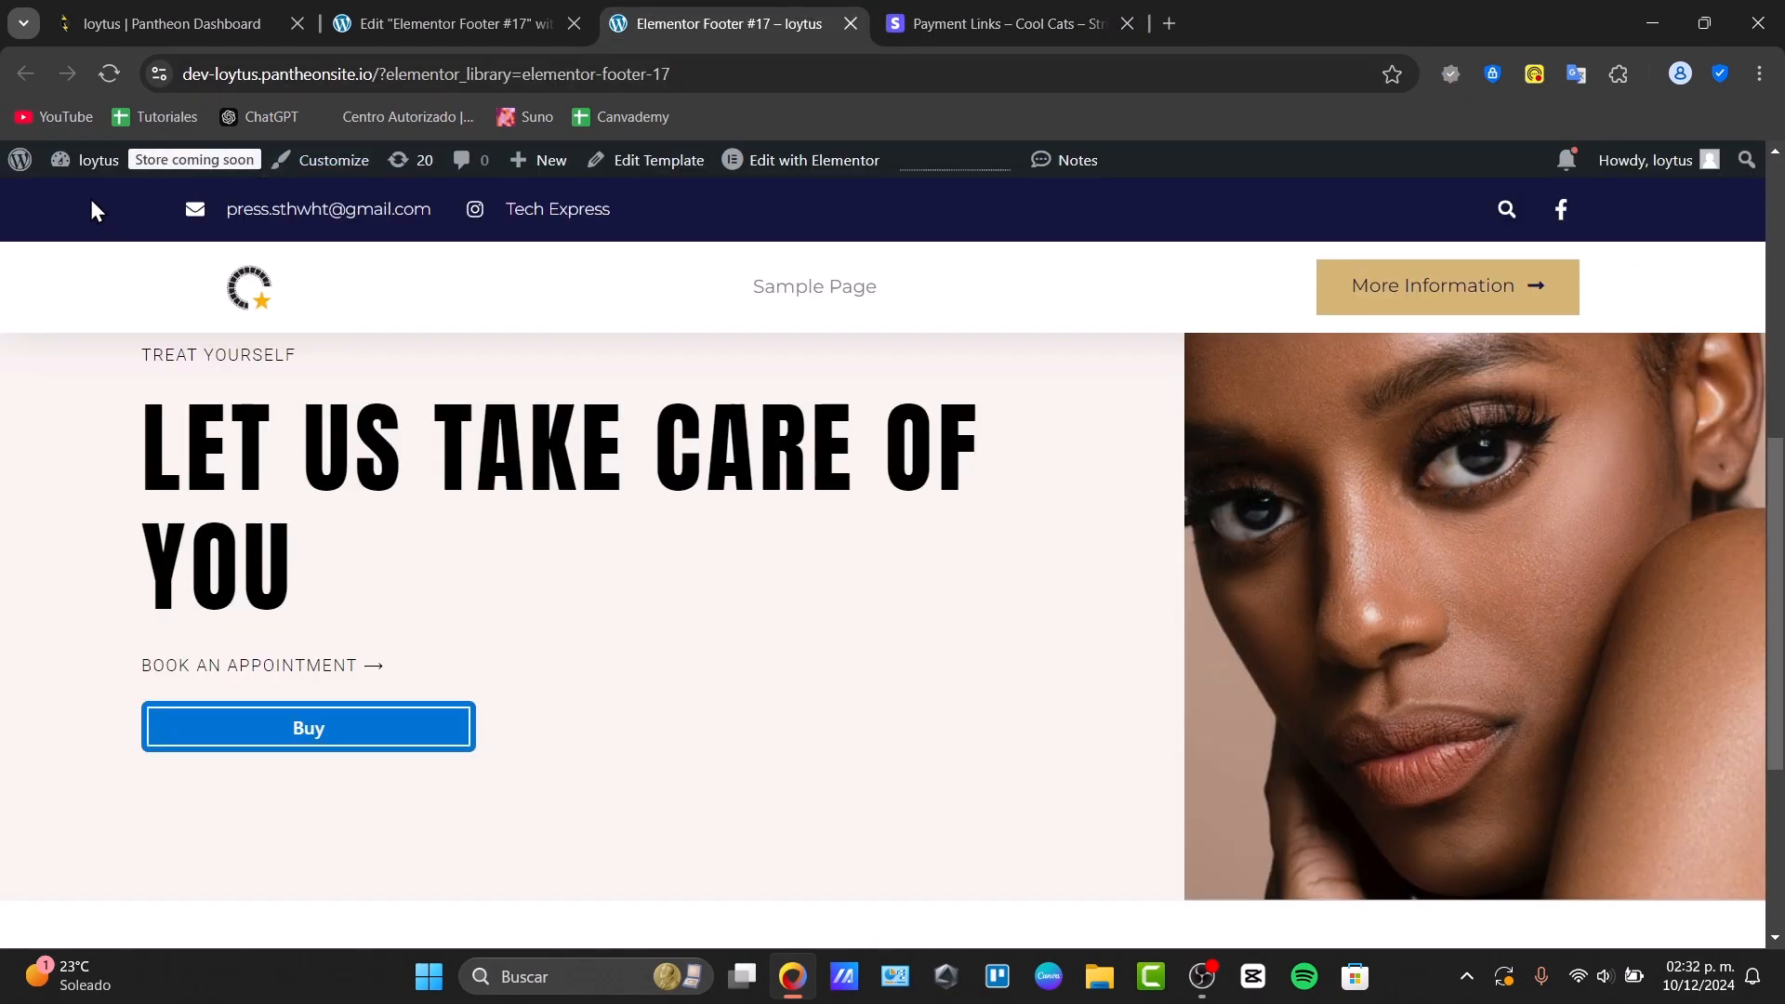
mouse_move(14, 160)
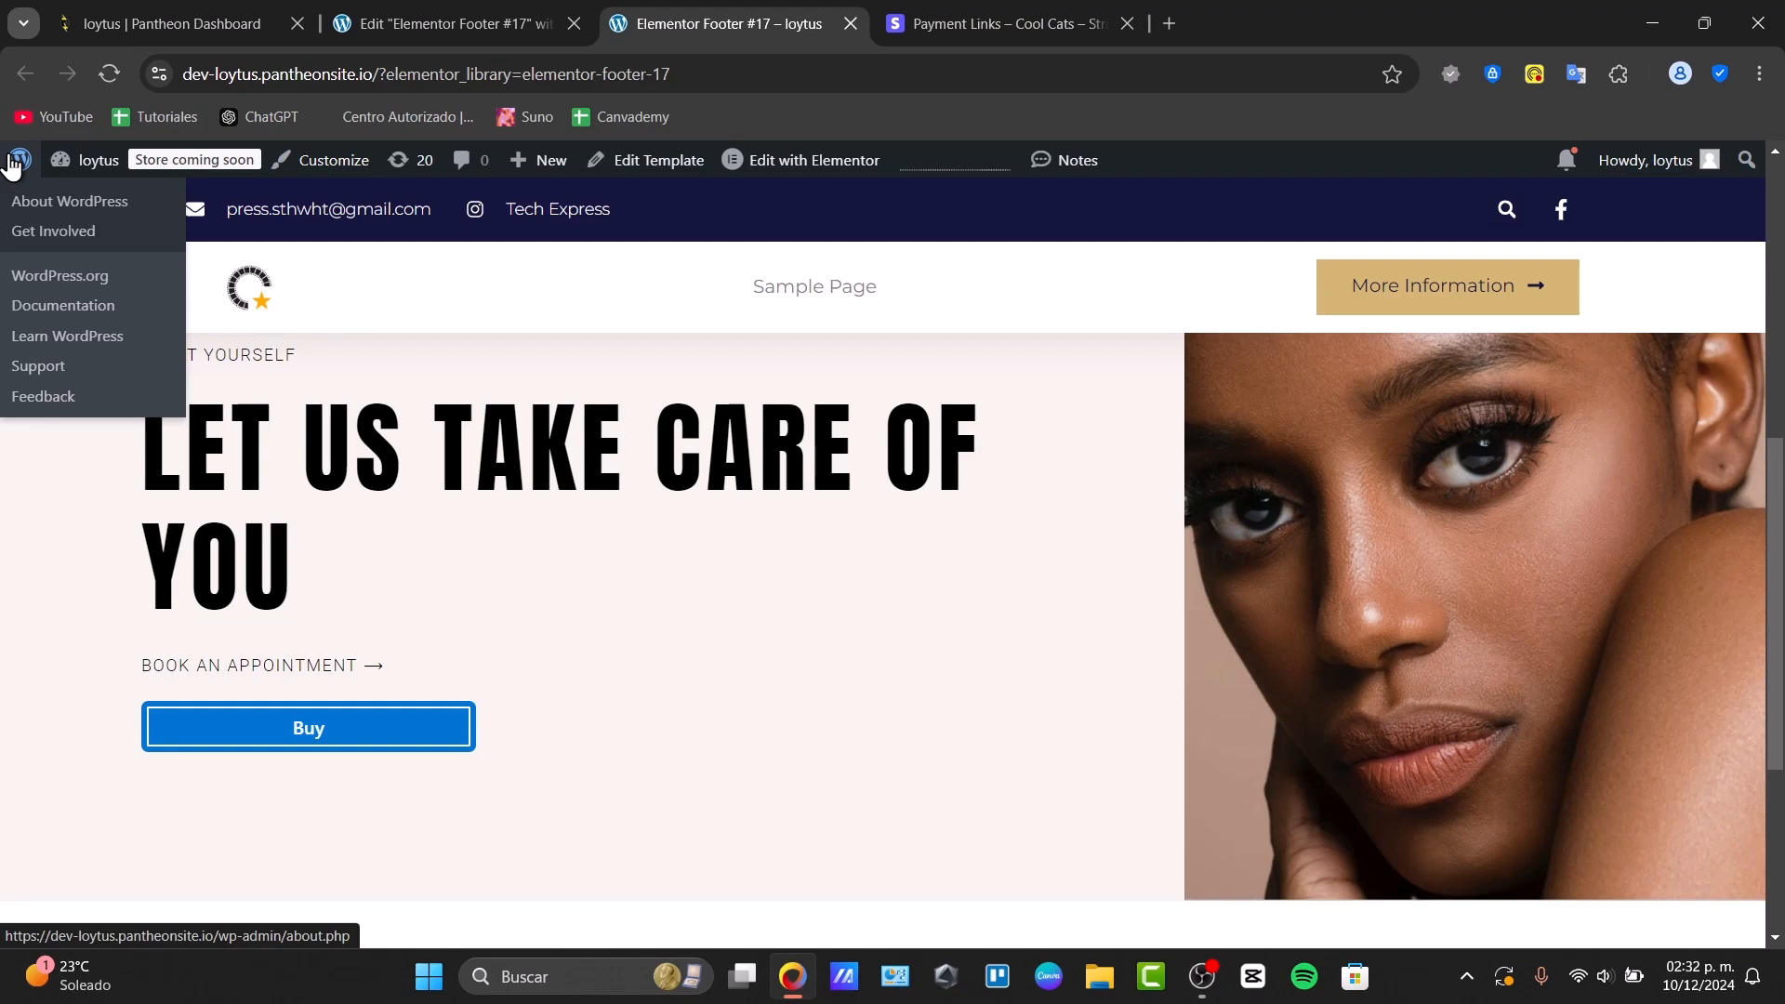
- Exit the Elementor editor to WordPress, close the published page, and update the Elementor Footer #17 template
click(586, 17)
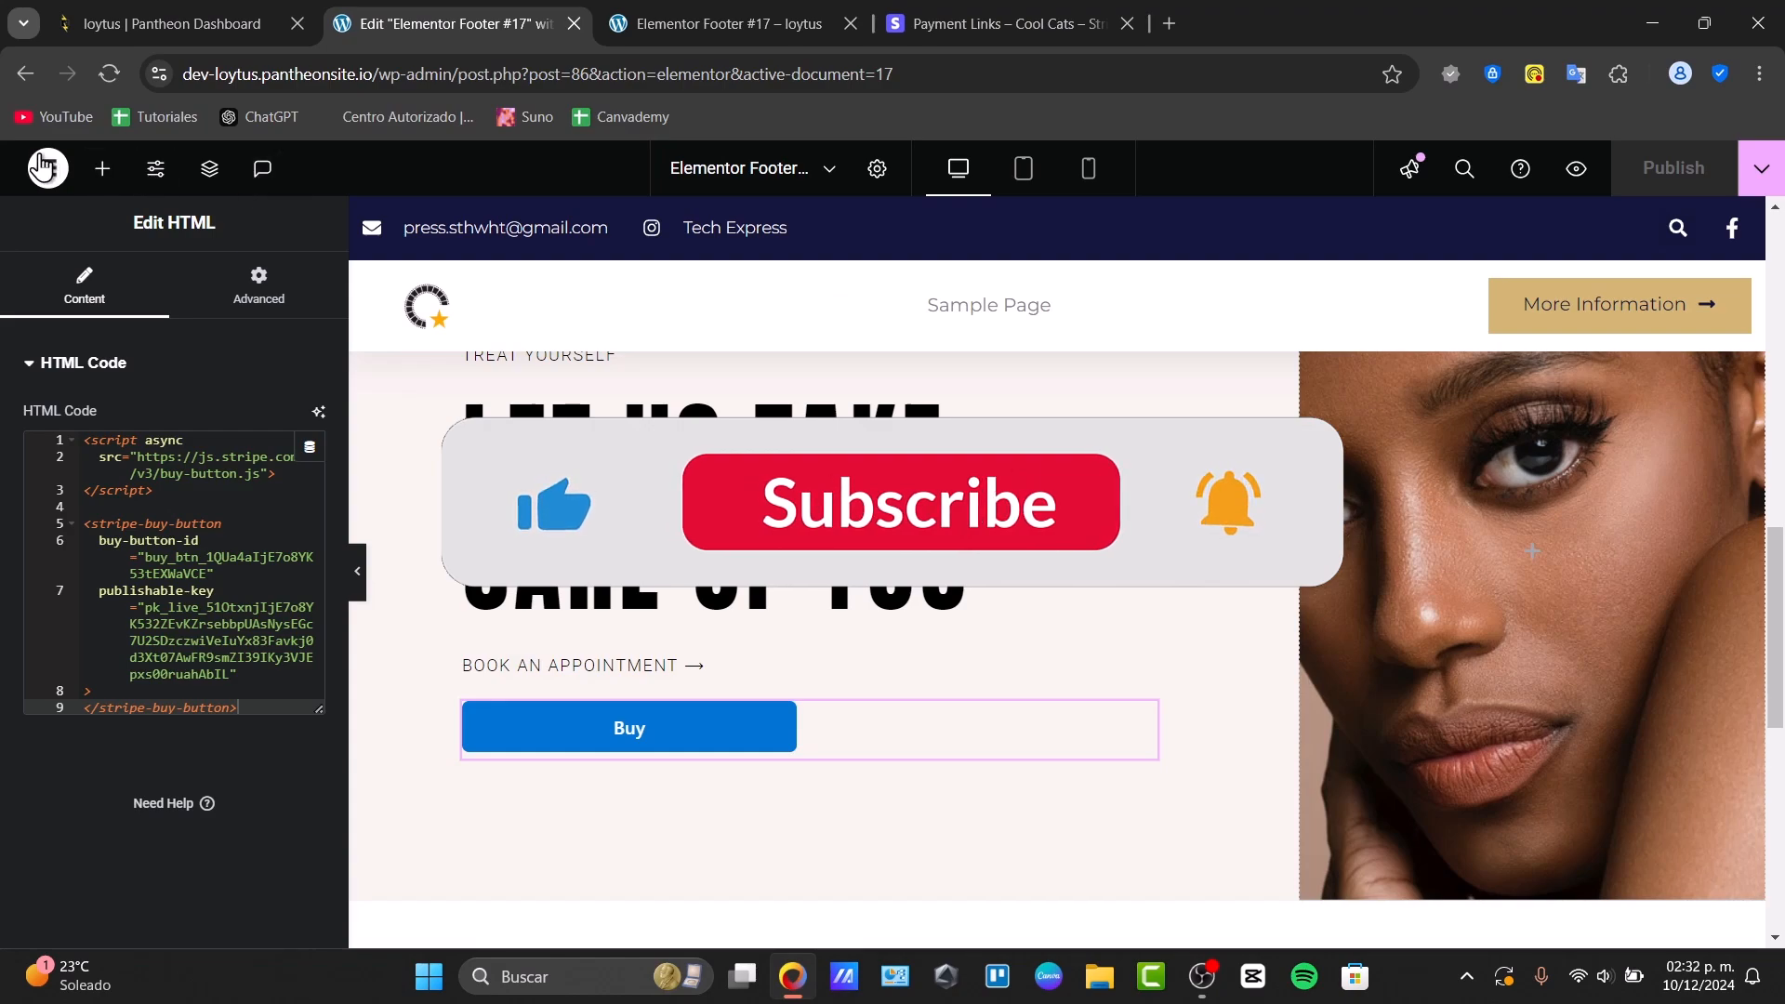
click(48, 168)
click(204, 405)
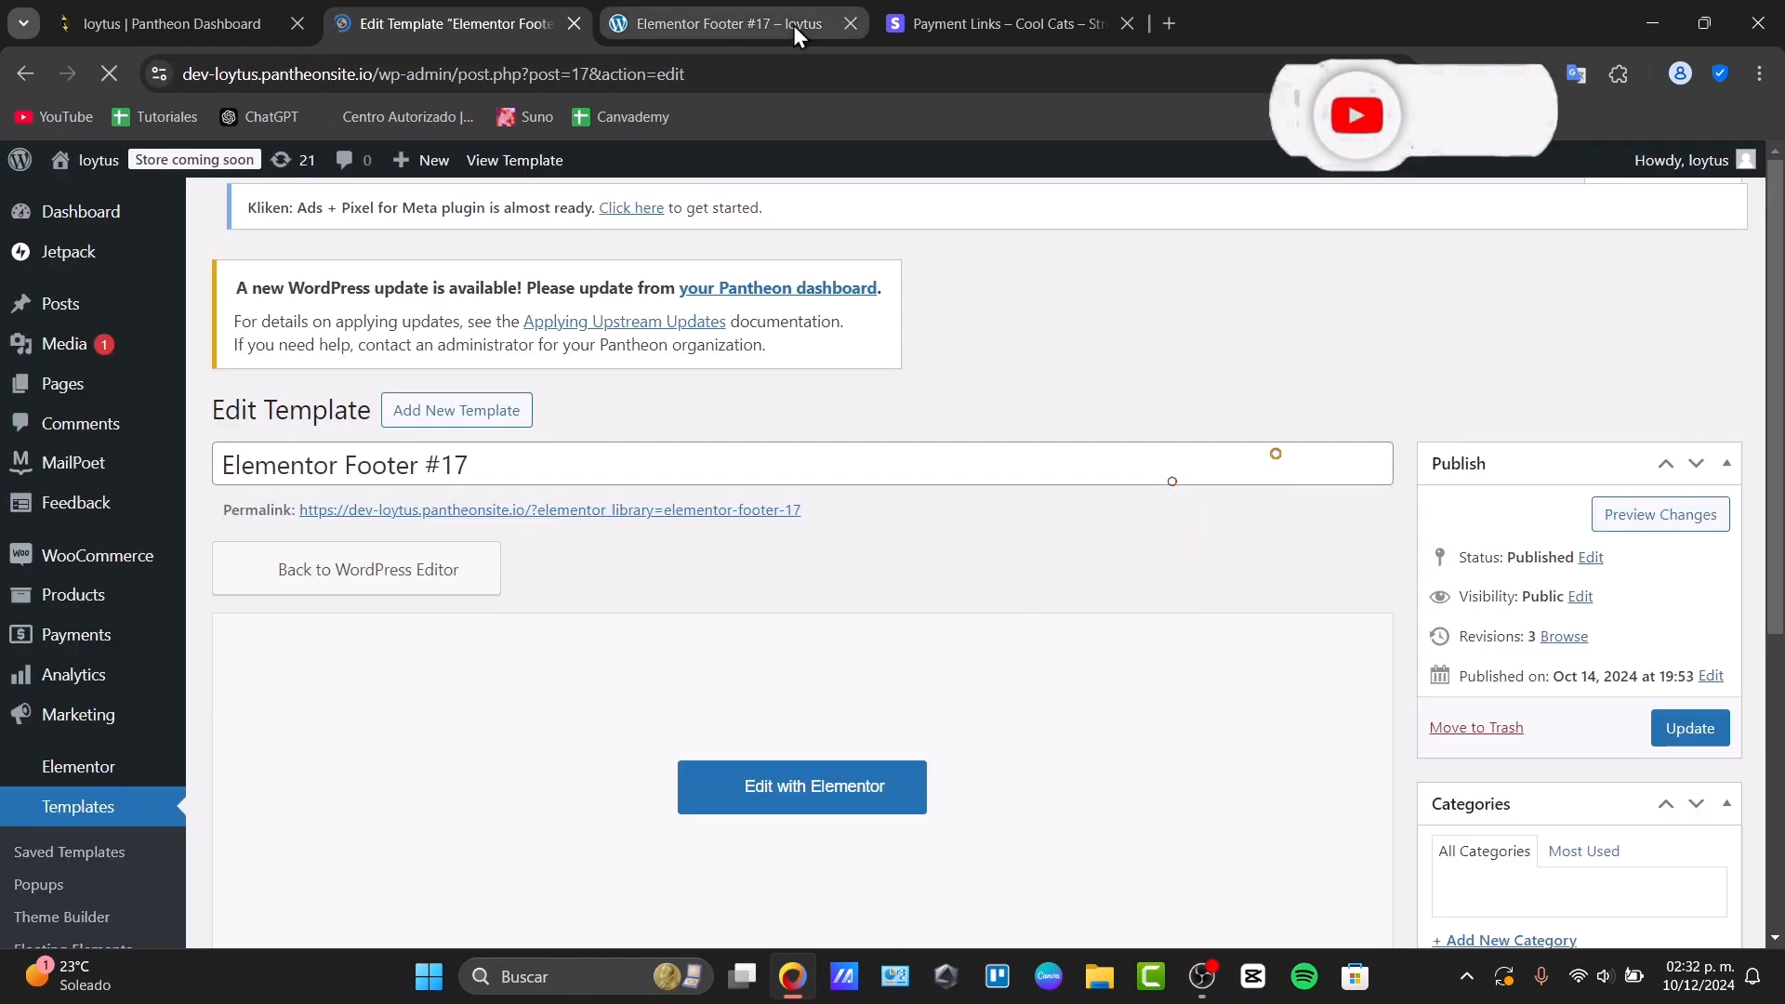
click(848, 23)
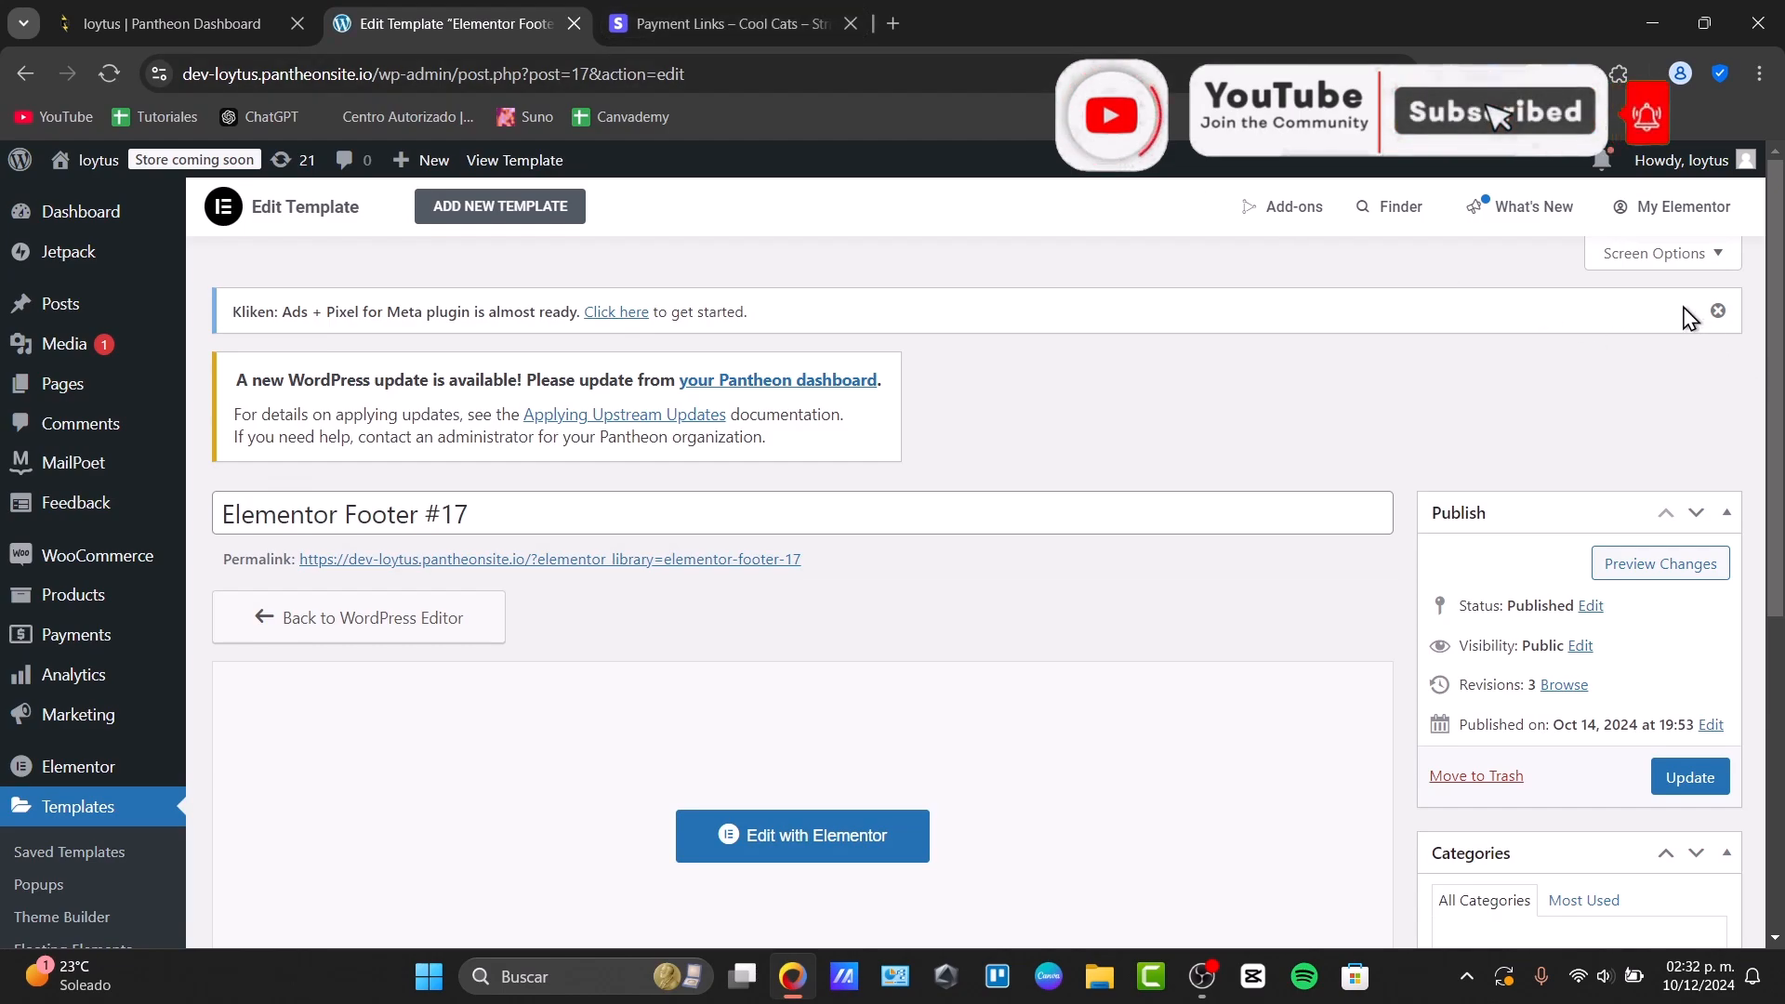
click(1691, 781)
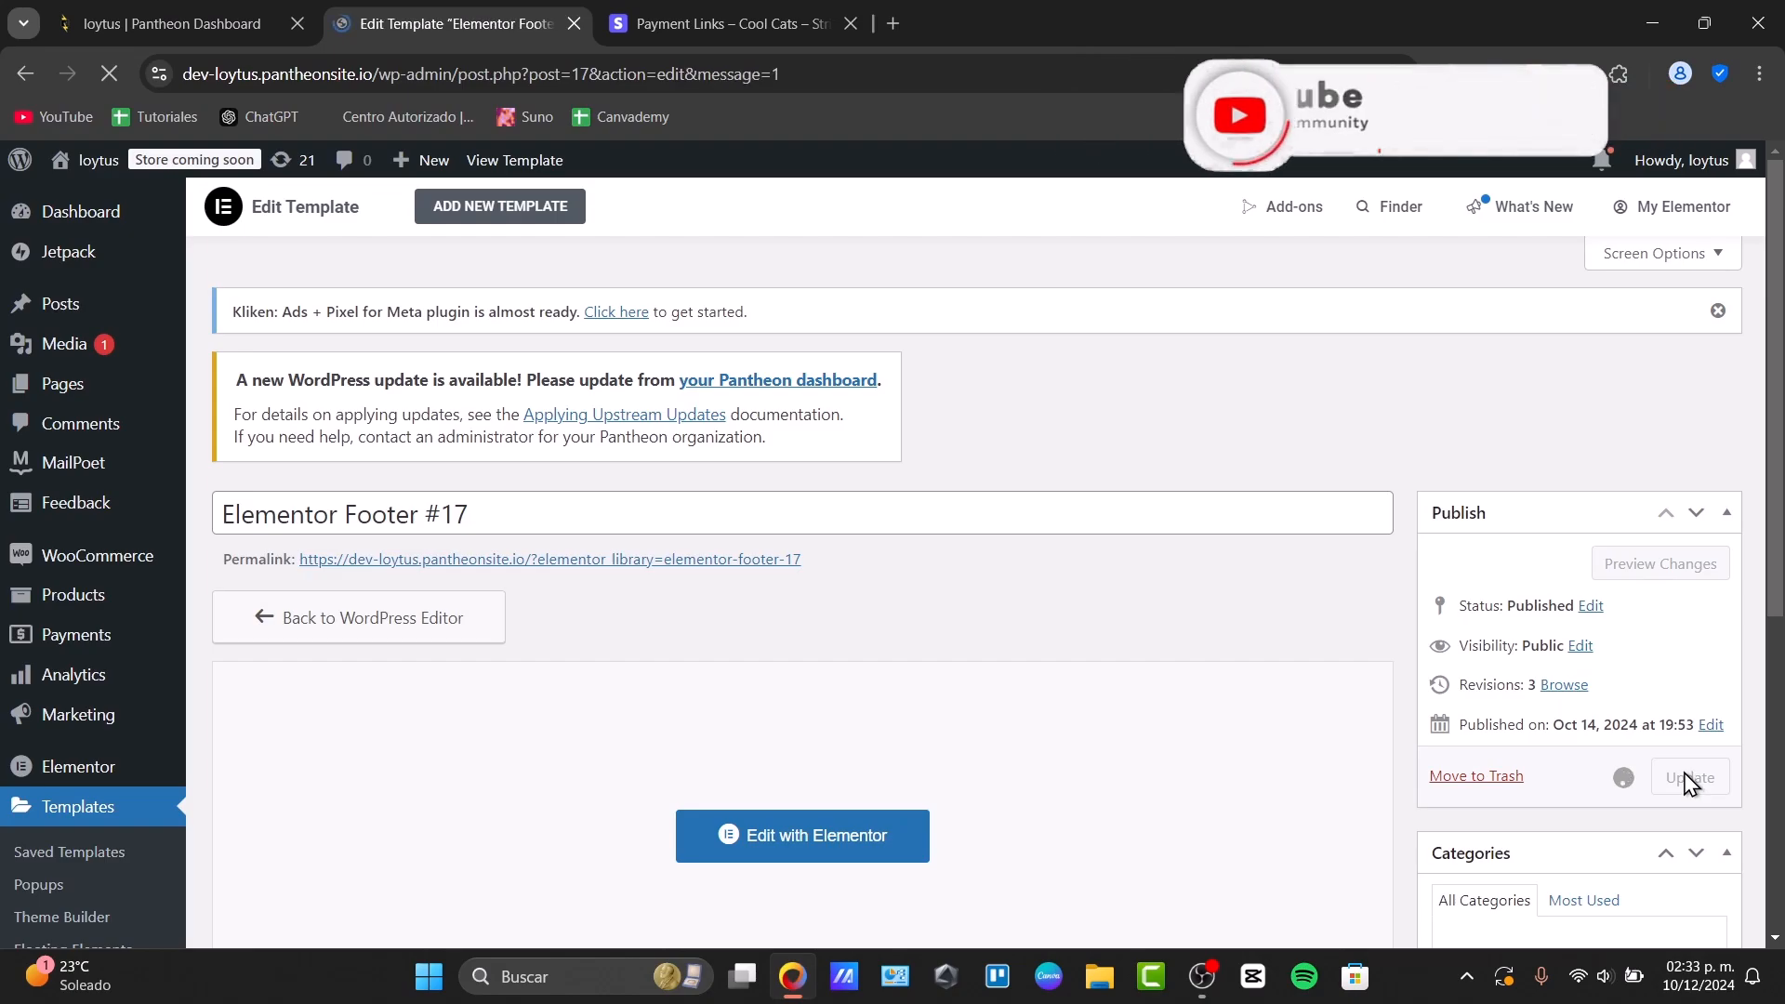